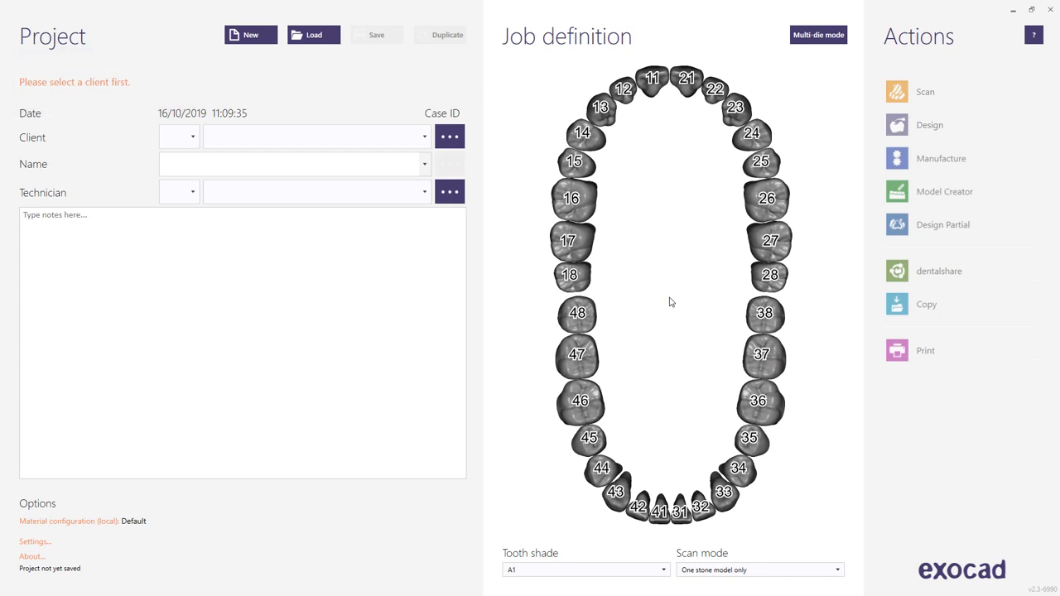
Step: Set the project's client to Default and enter the patient's name
{"action": "left_click", "coordinate": [427, 143]}
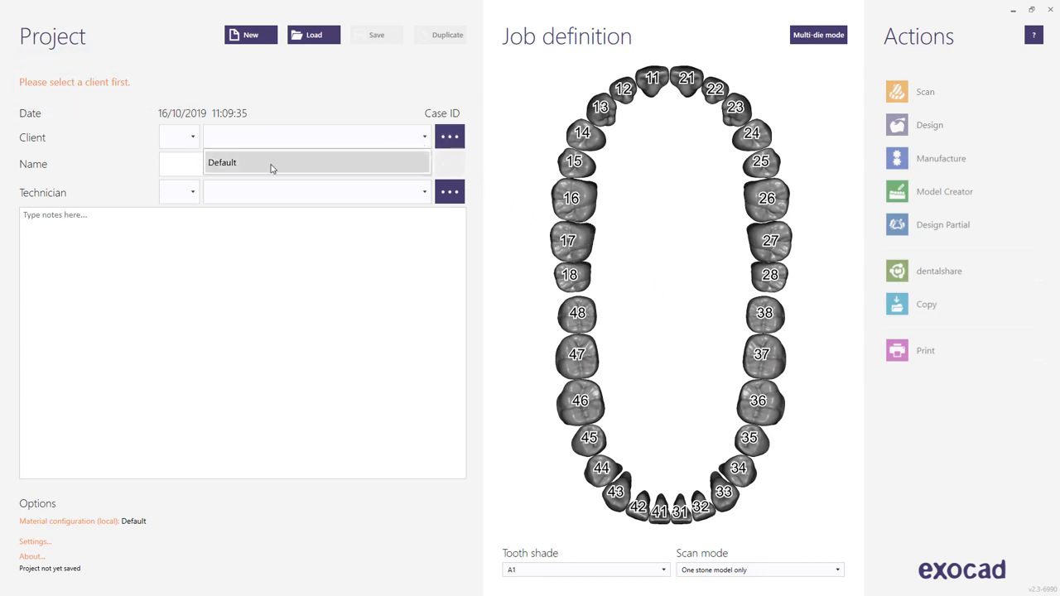
{"action": "left_click", "coordinate": [272, 164]}
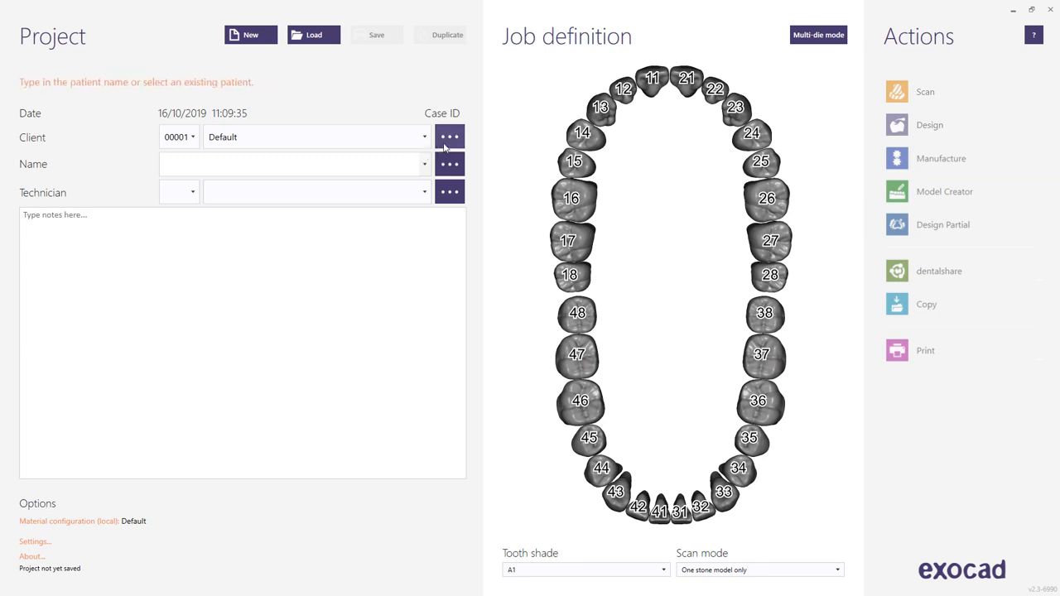
{"action": "left_click", "coordinate": [361, 163]}
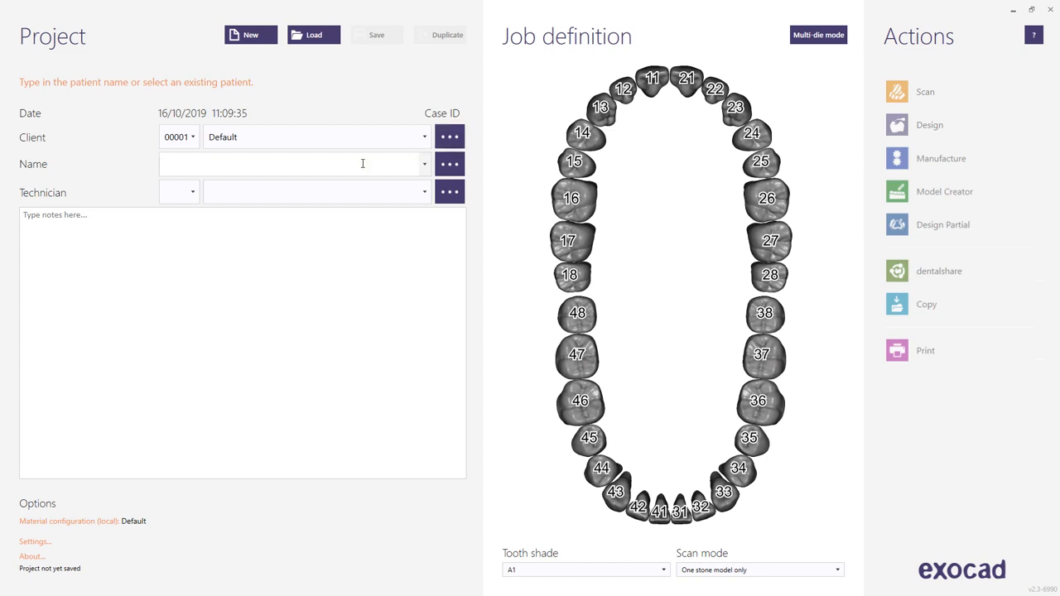
{"action": "type", "text": "John,Doe"}
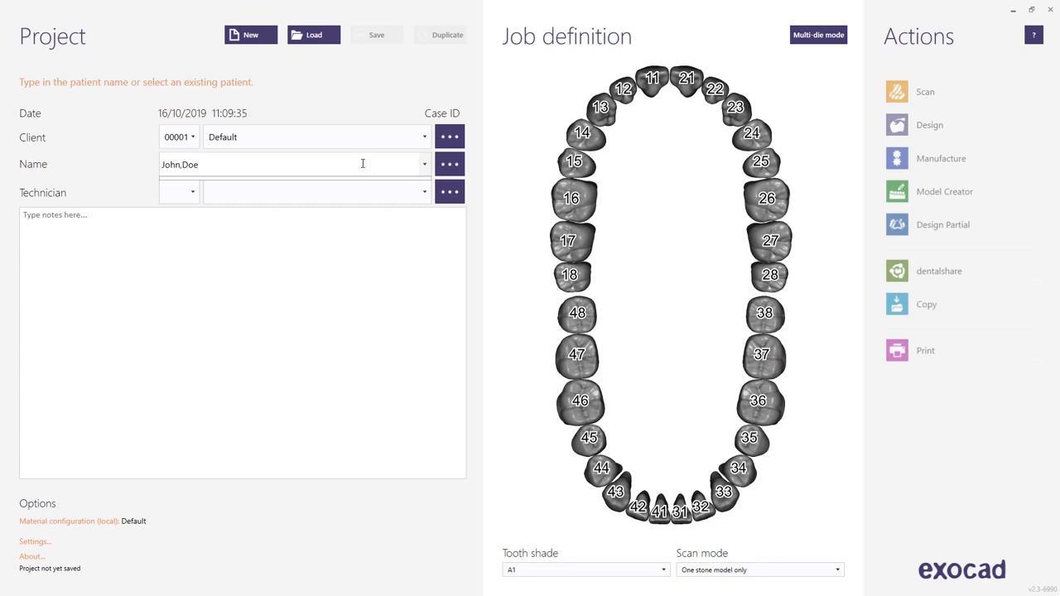
{"action": "key", "text": "Return"}
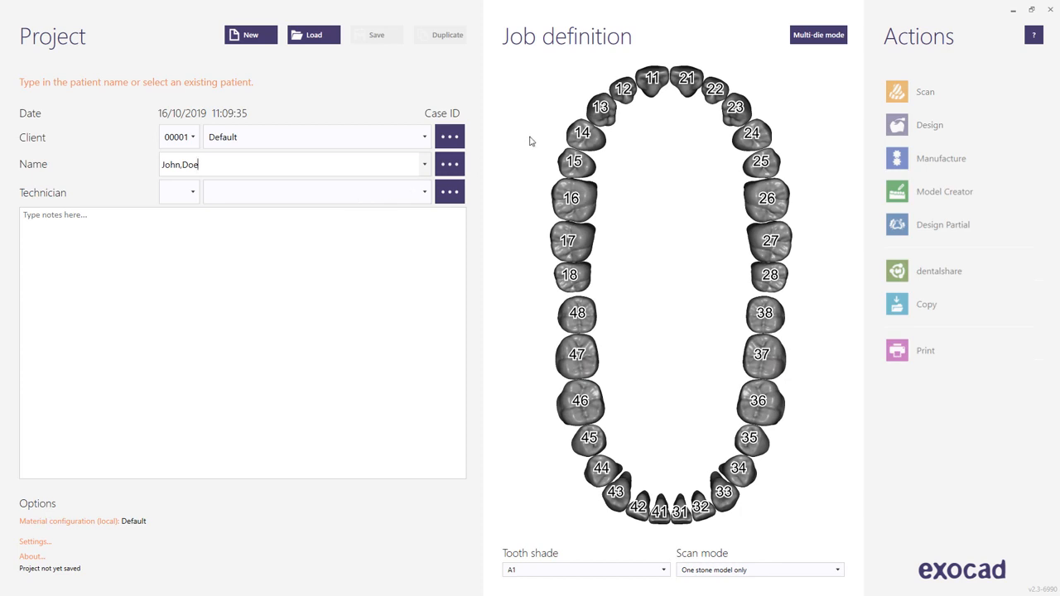
Step: Define tooth 13 as an anatomic pontic in Acrylic/PMMA
{"action": "left_click", "coordinate": [601, 114]}
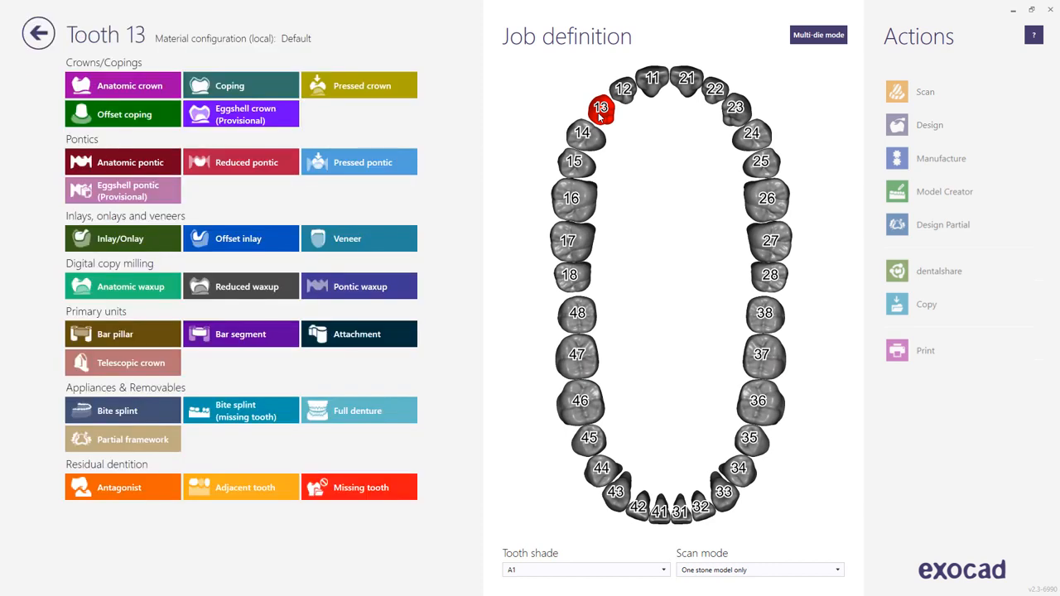
{"action": "left_click", "coordinate": [149, 168]}
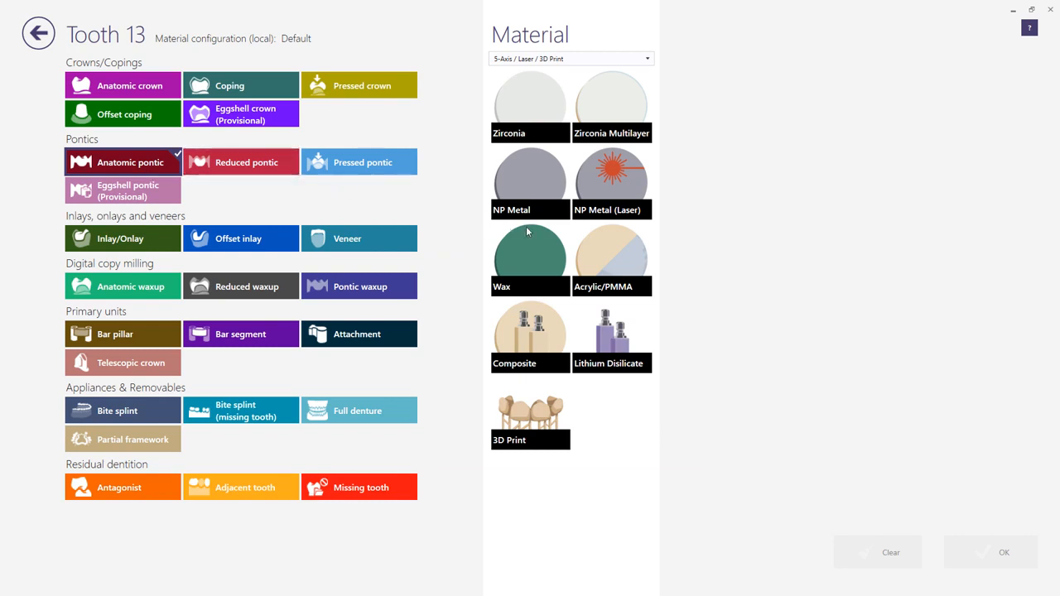
{"action": "left_click", "coordinate": [615, 257]}
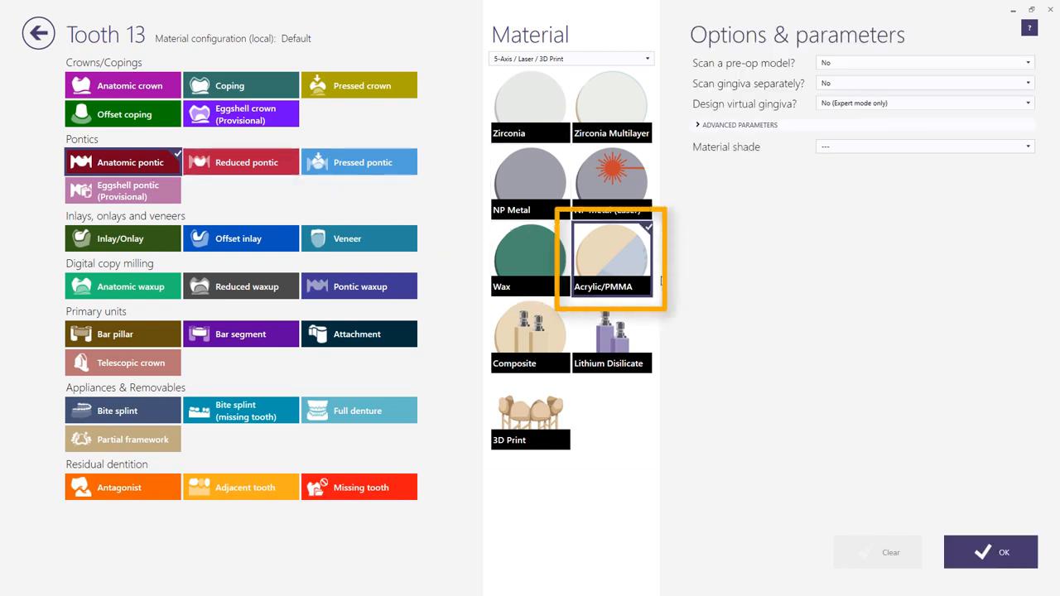
{"action": "left_click", "coordinate": [967, 551]}
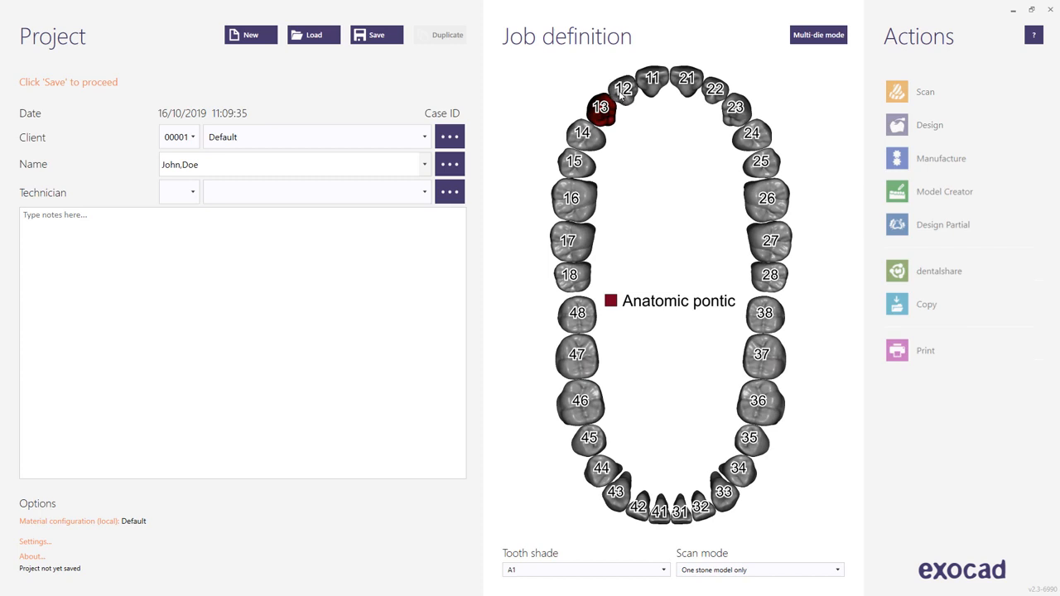
Step: Apply tooth 13's anatomic pontic definition to teeth 12 through 23 and save the project
{"action": "left_click", "coordinate": [621, 96]}
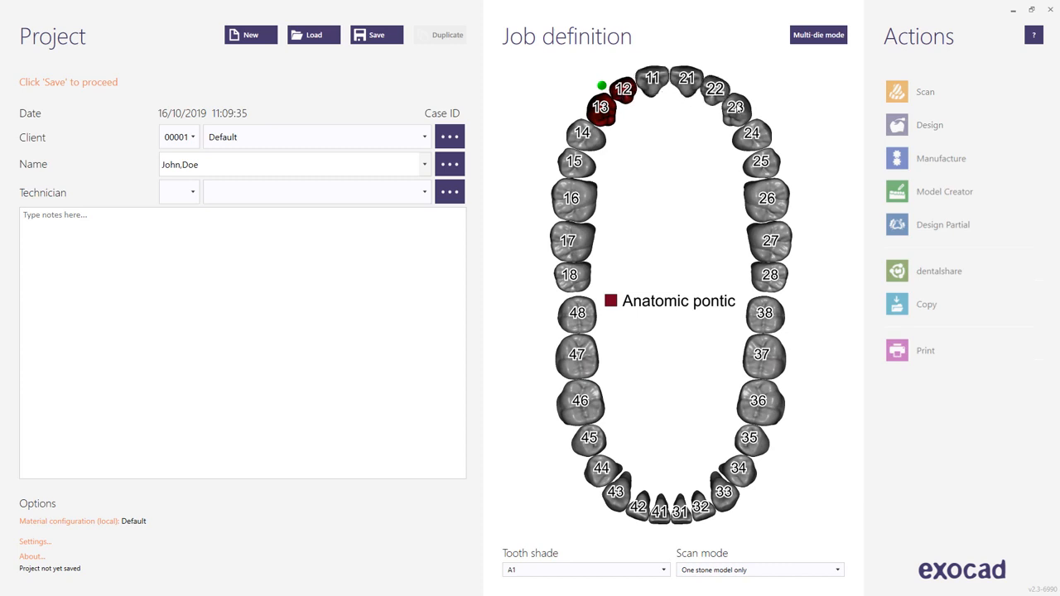
{"action": "left_click", "coordinate": [738, 109], "text": "shift"}
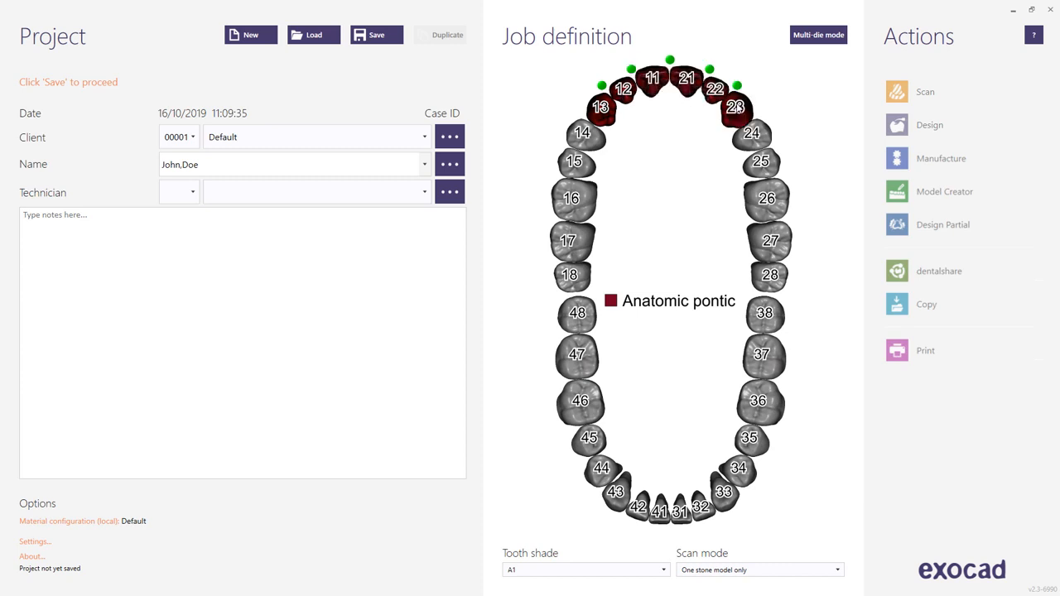
{"action": "left_click", "coordinate": [375, 37]}
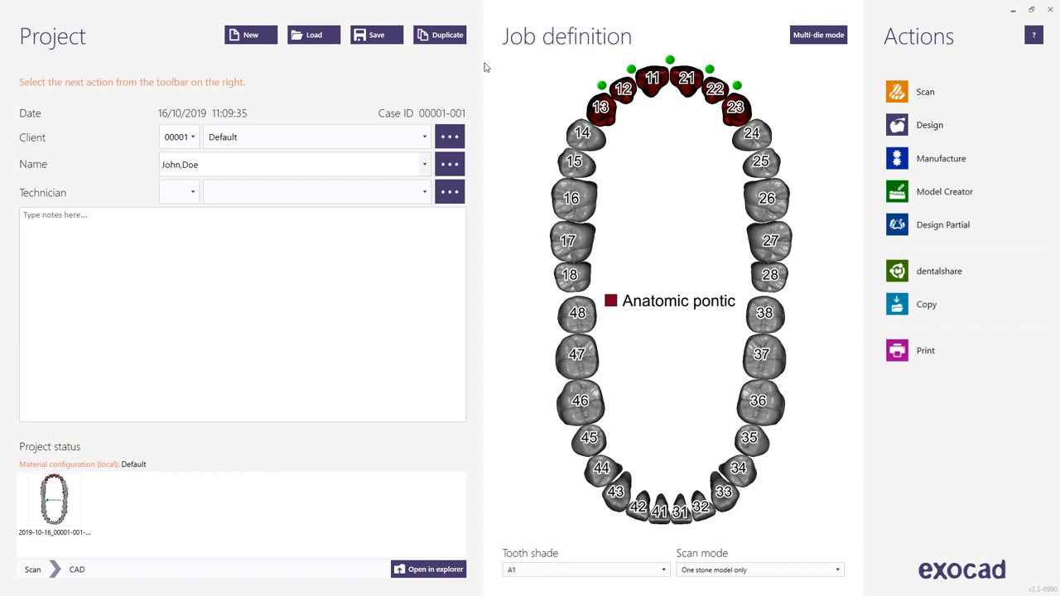
Step: Load the existing project "Smile Creator, Sample"
{"action": "left_click", "coordinate": [322, 37]}
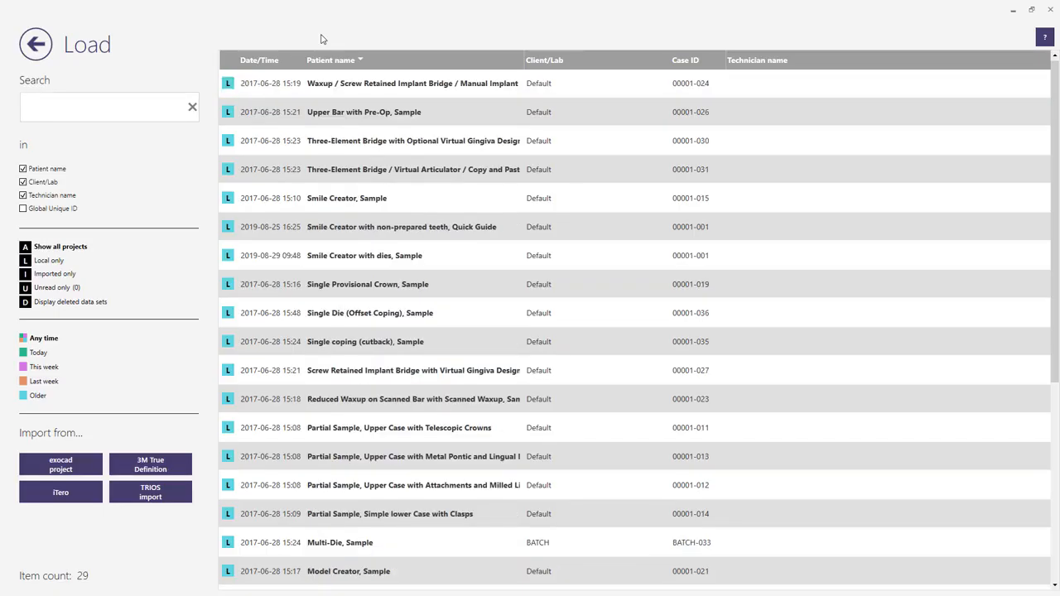
{"action": "left_click", "coordinate": [331, 197]}
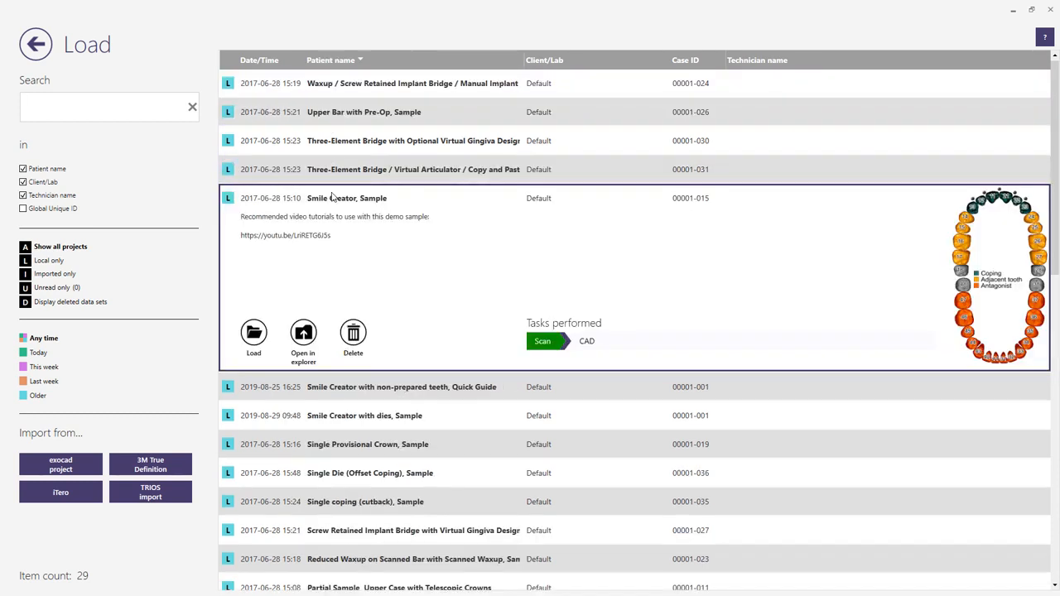
{"action": "left_click", "coordinate": [259, 346]}
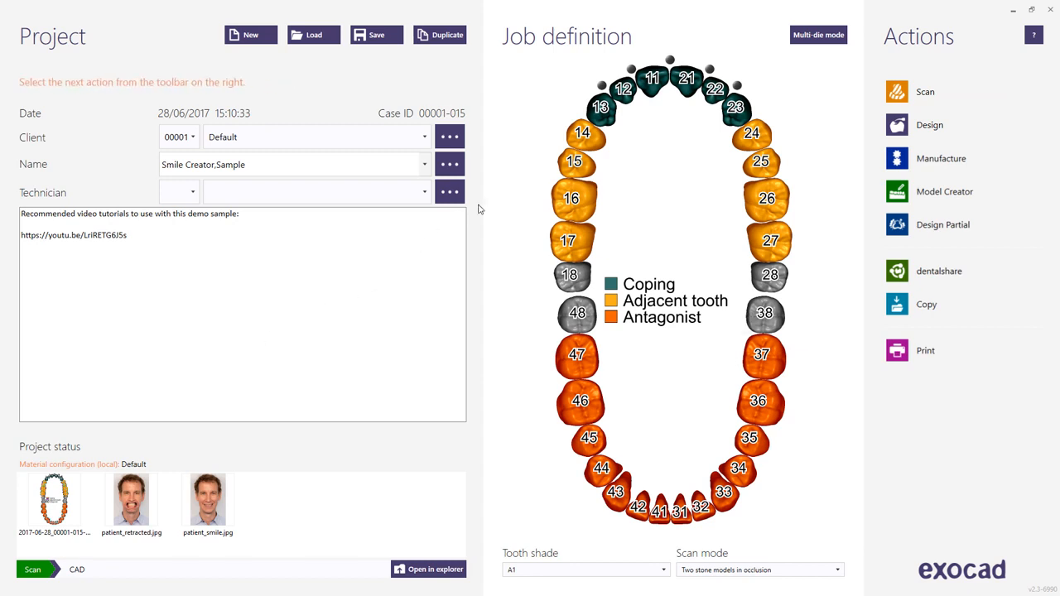
Step: Review the work type, material and parameters of tooth 13 and the definition of adjacent tooth 24
{"action": "left_click", "coordinate": [601, 112]}
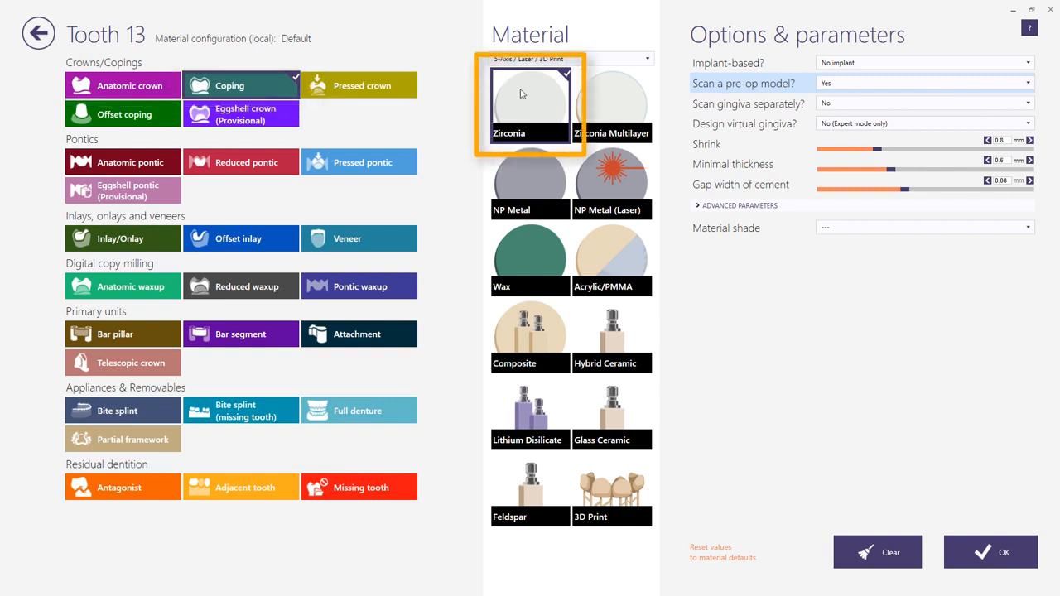
{"action": "left_click", "coordinate": [958, 557]}
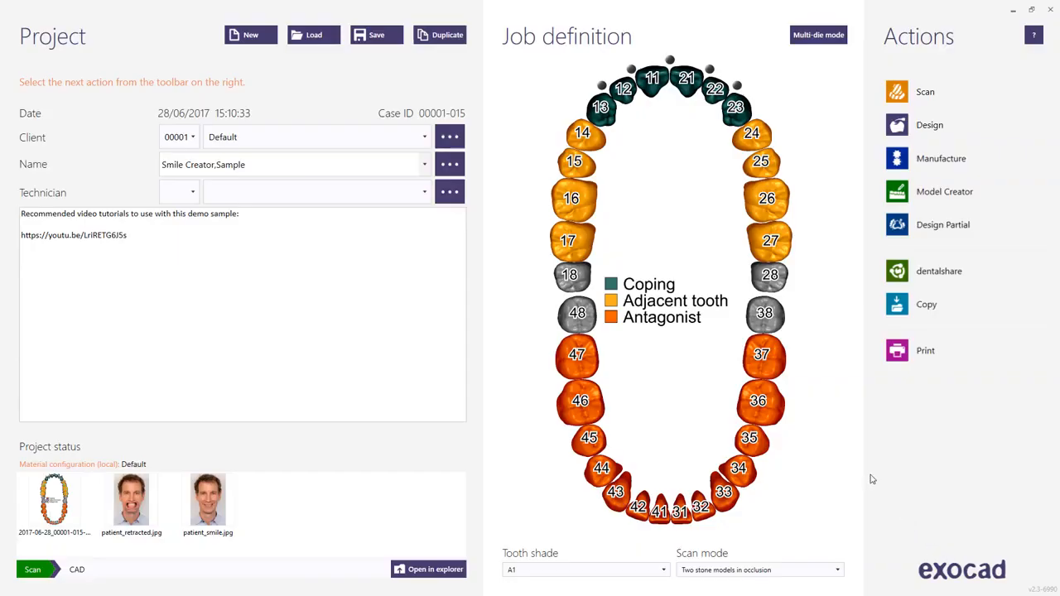
{"action": "mouse_move", "coordinate": [770, 364]}
{"action": "mouse_move", "coordinate": [745, 144]}
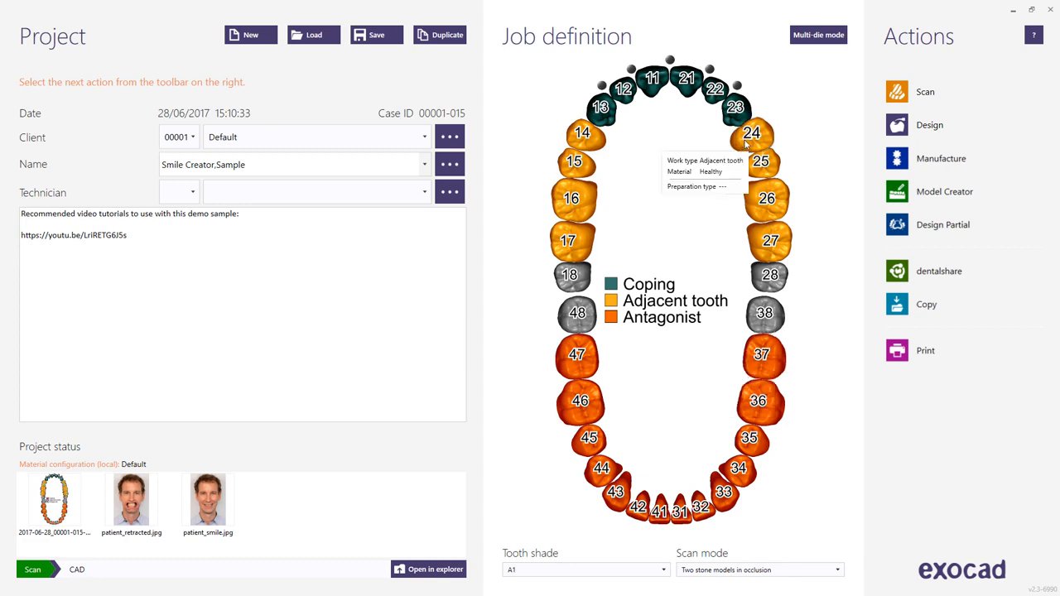
Step: Open the case in the design module, accept the pre-op scan placement and start Smile Creator
{"action": "left_click", "coordinate": [914, 124]}
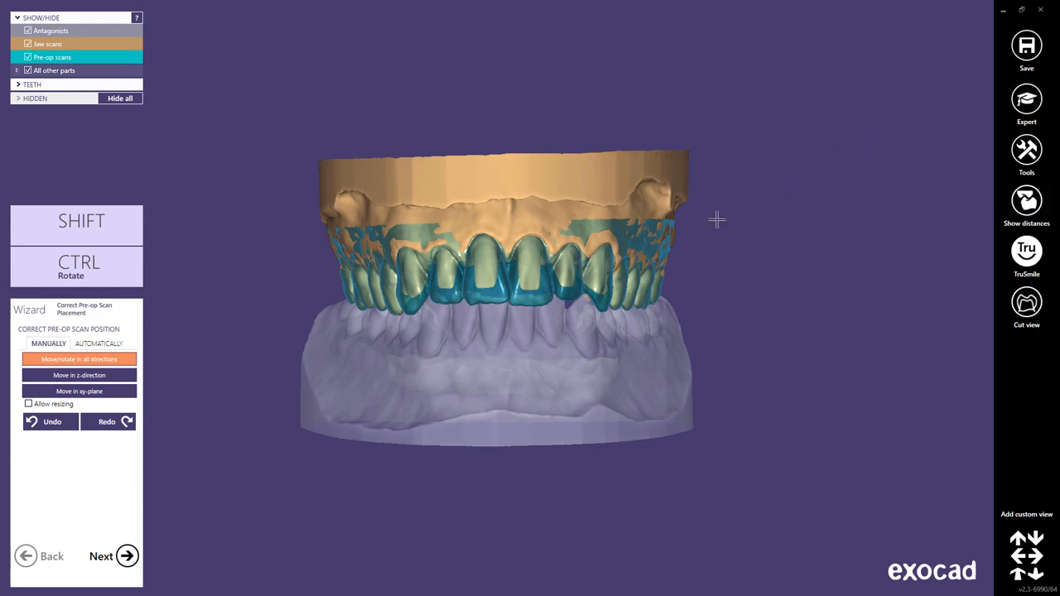
{"action": "left_click", "coordinate": [125, 556]}
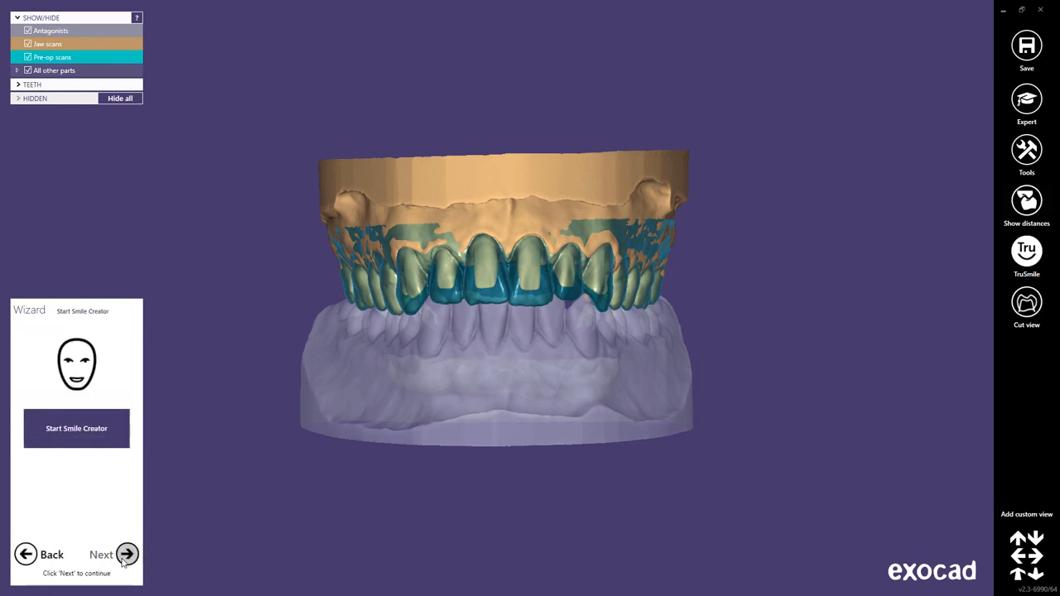
{"action": "left_click", "coordinate": [82, 427]}
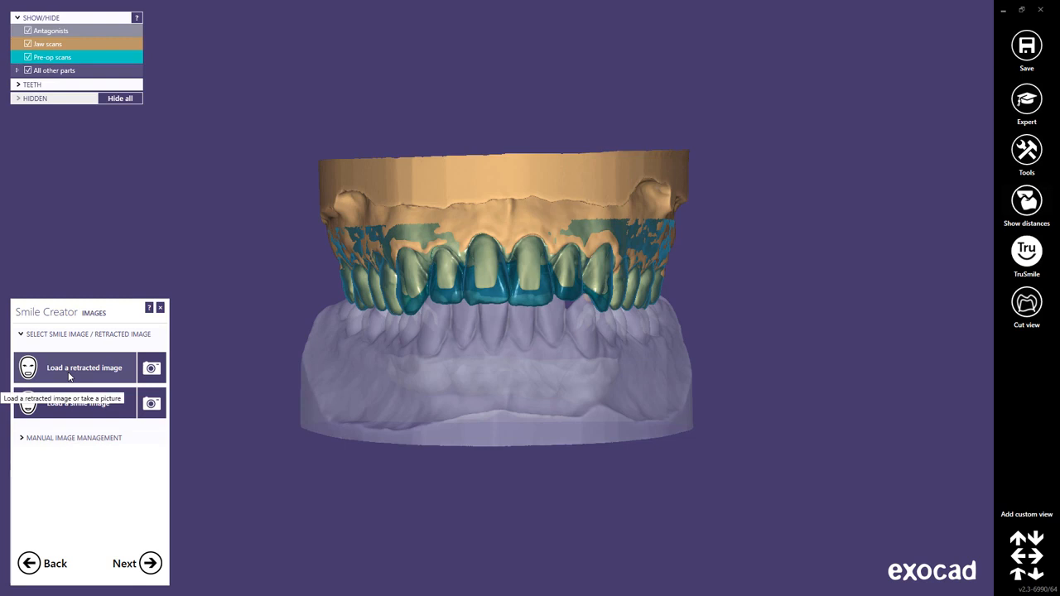
Step: Check the camera capture option for the retracted image, close it, and load patient_retracted.jpg as the retracted image
{"action": "left_click", "coordinate": [152, 369]}
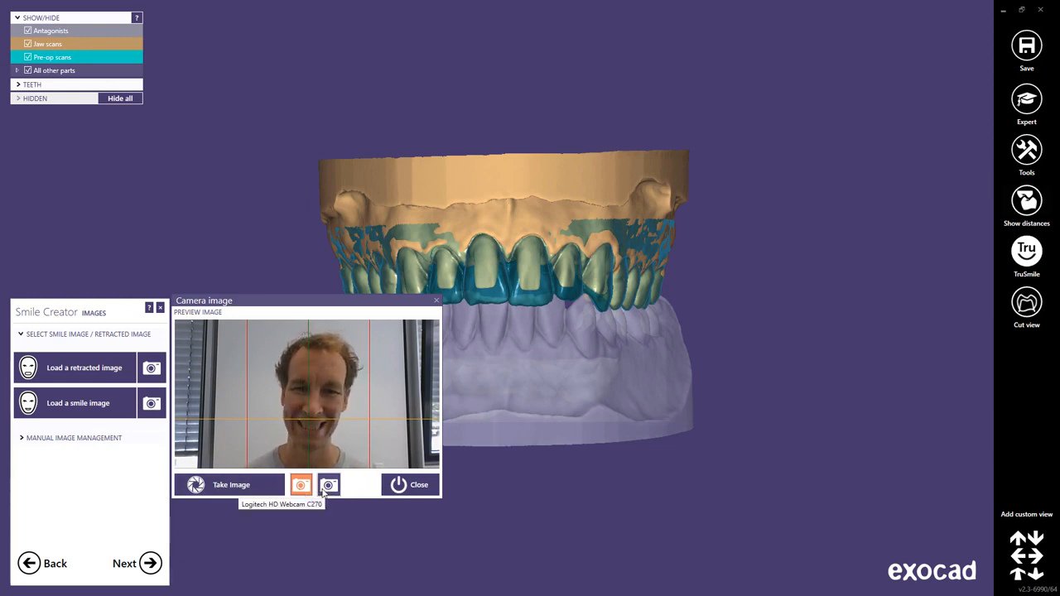
{"action": "left_click", "coordinate": [408, 488]}
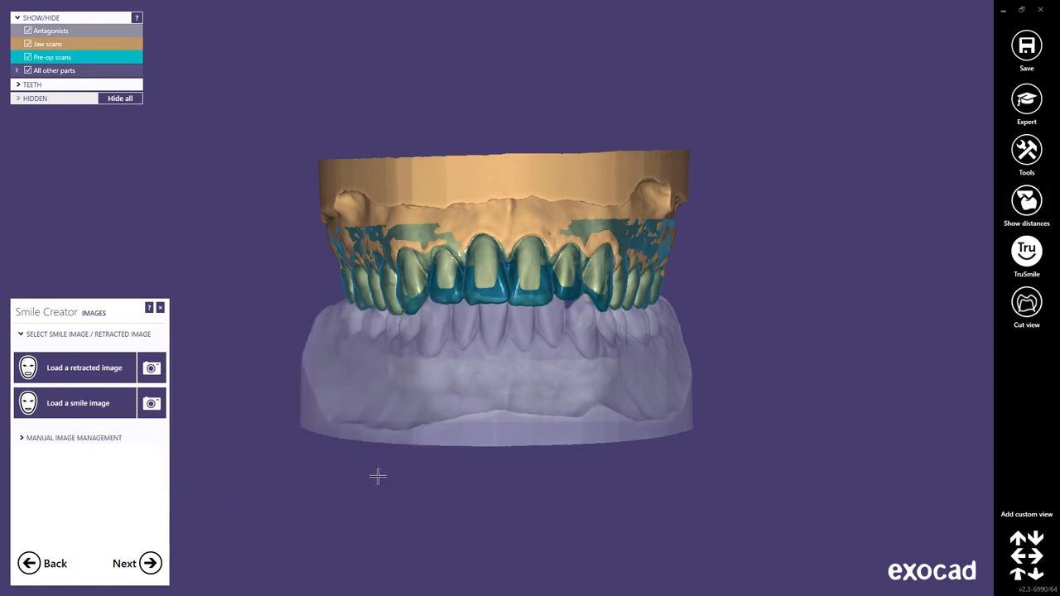
{"action": "left_click", "coordinate": [100, 375]}
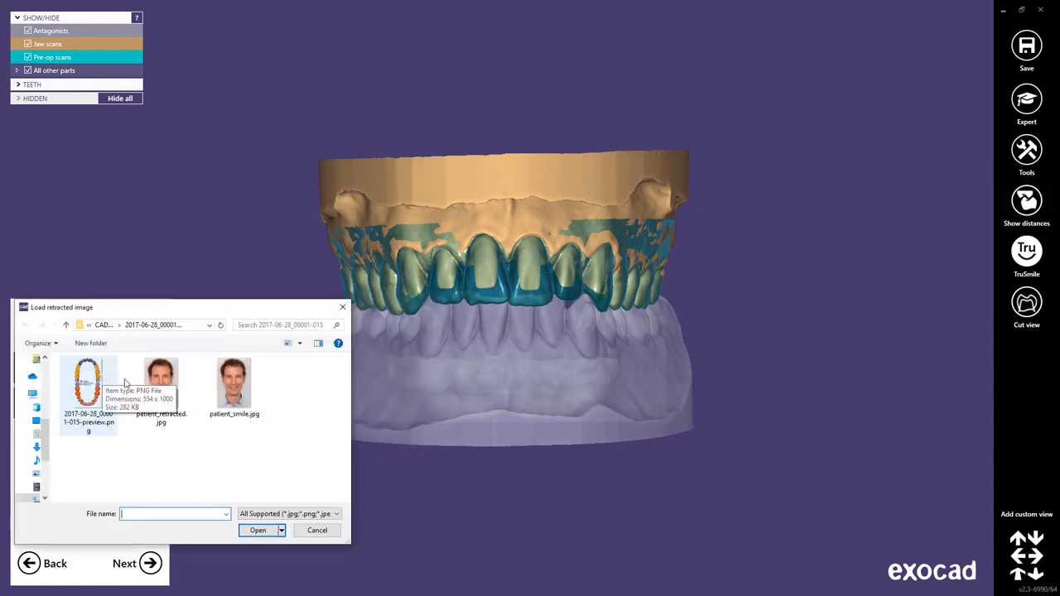
{"action": "left_click", "coordinate": [168, 385]}
{"action": "left_click", "coordinate": [259, 531]}
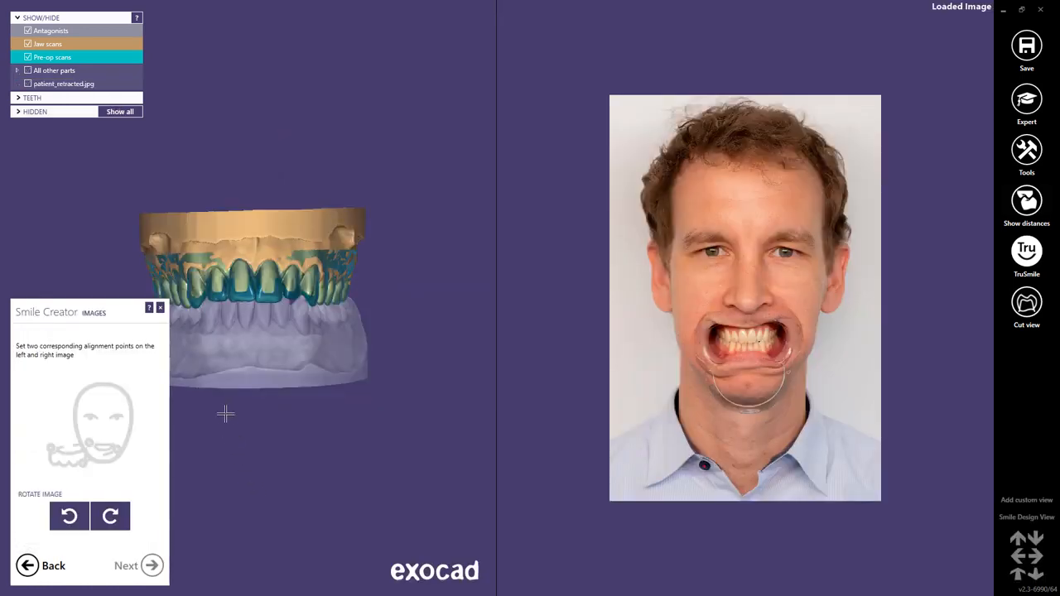
Step: Align the retracted image to the scan using matching points on both upper canine tips, and fine-tune the points in the overlay
{"action": "scroll", "coordinate": [205, 334], "scroll_direction": "up", "scroll_amount": 4}
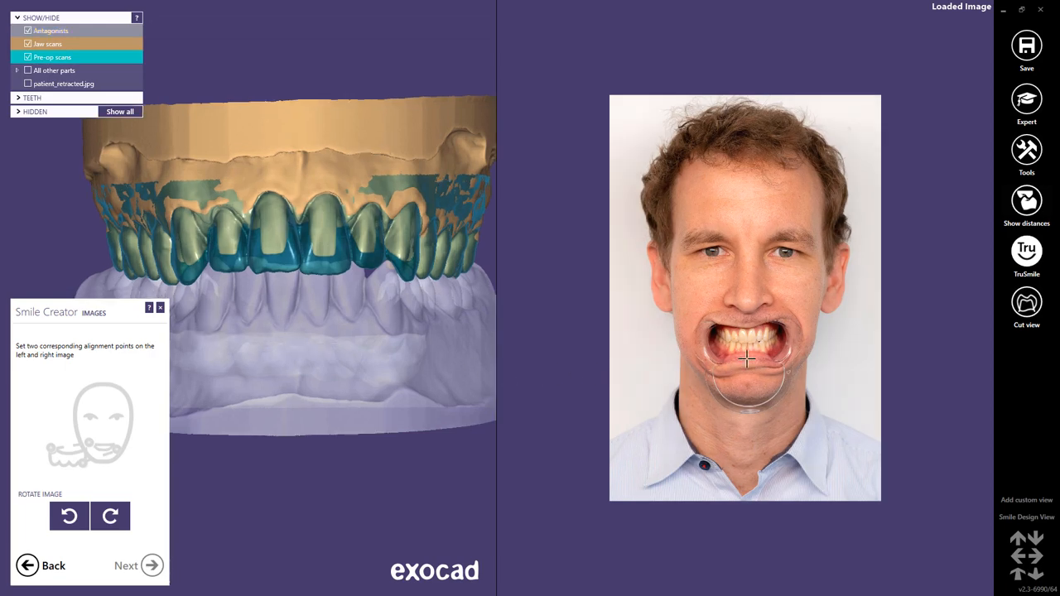
{"action": "scroll", "coordinate": [746, 358], "scroll_direction": "up", "scroll_amount": 5}
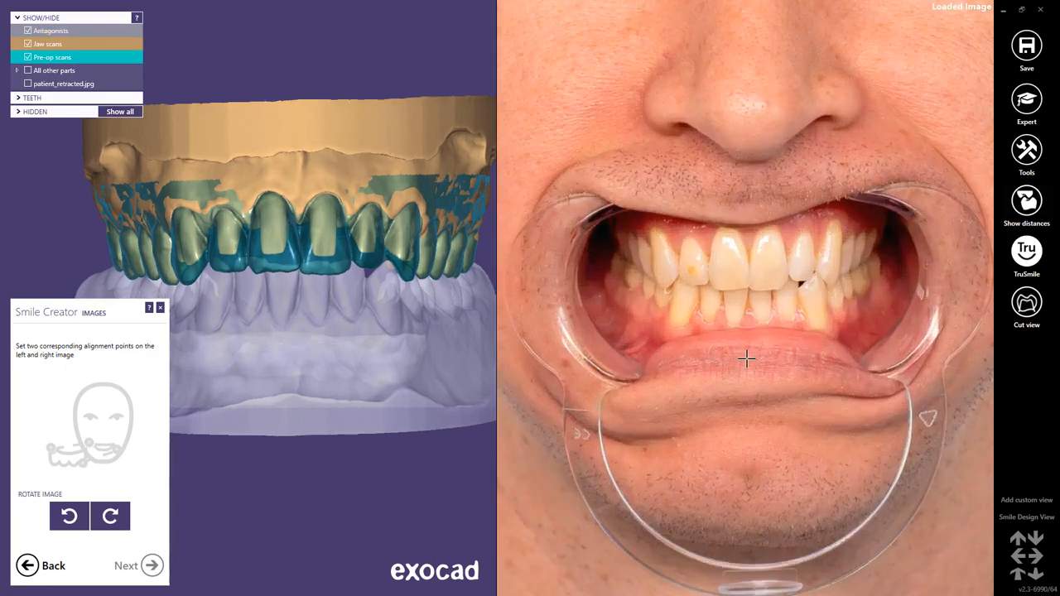
{"action": "left_click", "coordinate": [187, 284], "text": "ctrl+shift"}
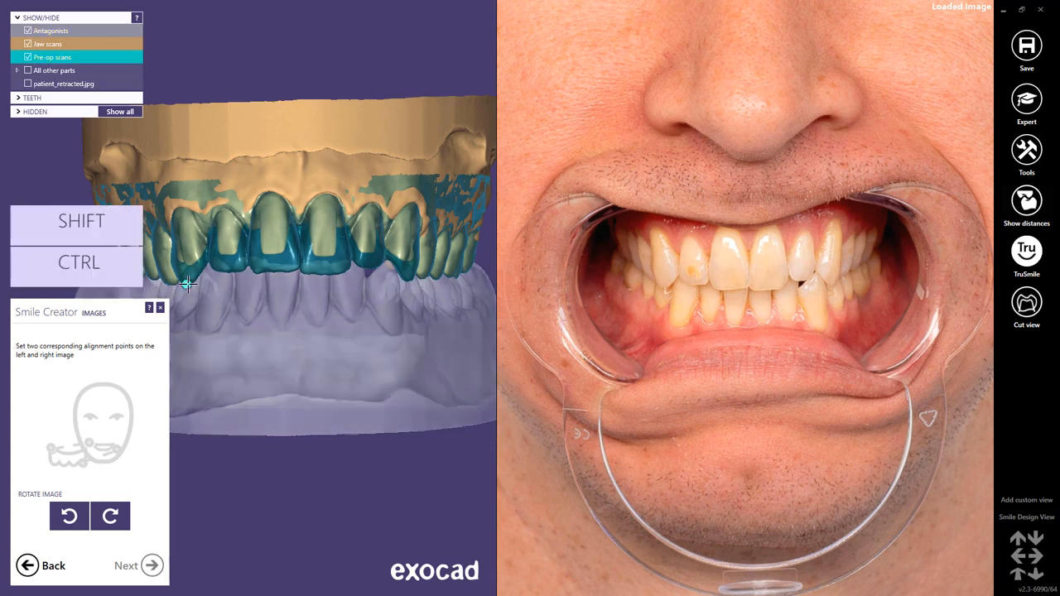
{"action": "left_click", "coordinate": [666, 285]}
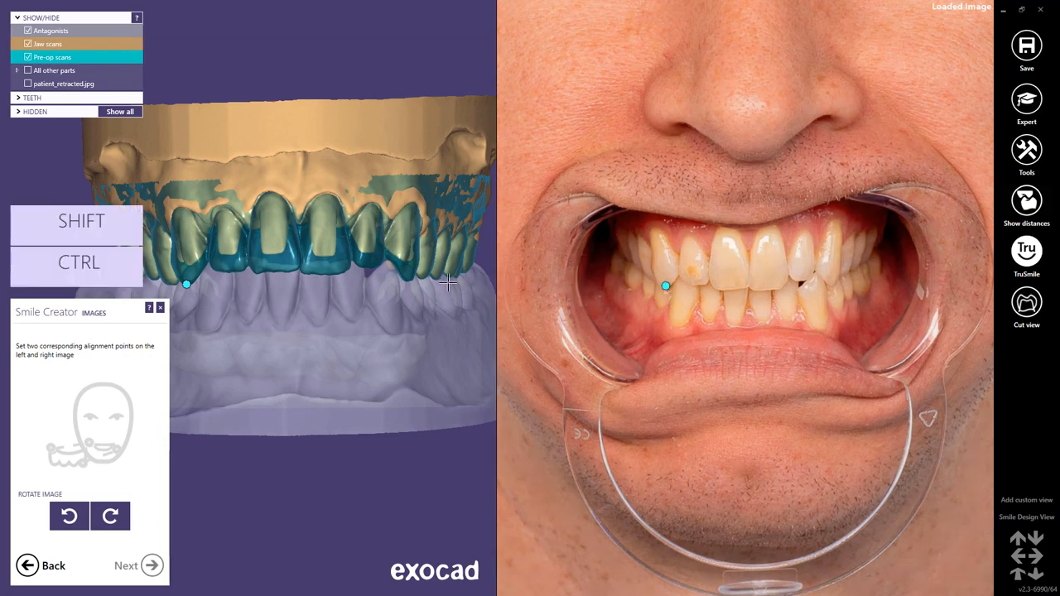
{"action": "left_click", "coordinate": [409, 280], "text": "ctrl+shift"}
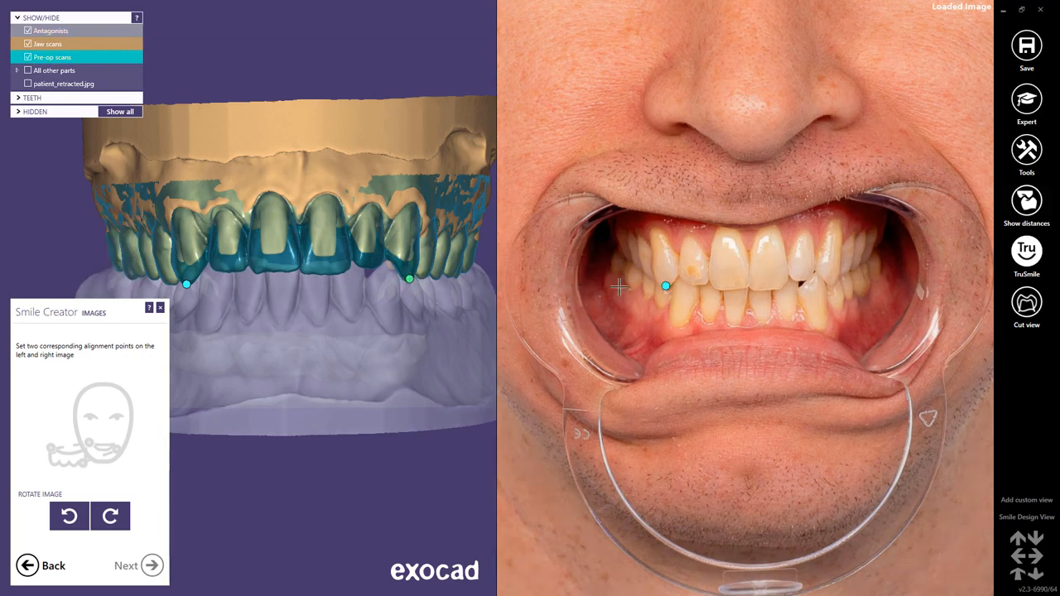
{"action": "left_click", "coordinate": [834, 284]}
{"action": "left_click_drag", "start_coordinate": [665, 286], "coordinate": [661, 292]}
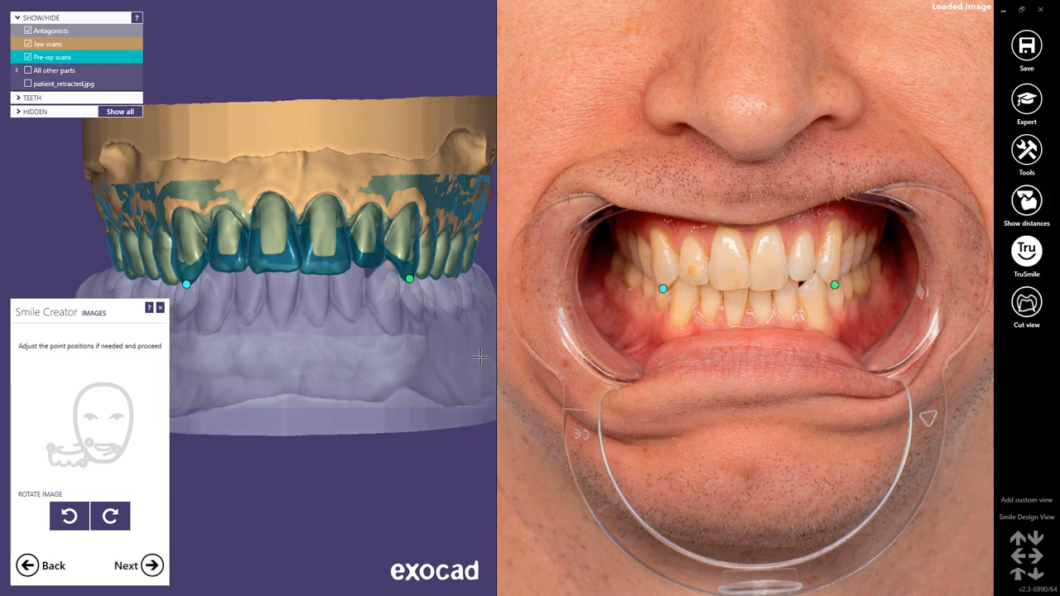
{"action": "left_click", "coordinate": [150, 565]}
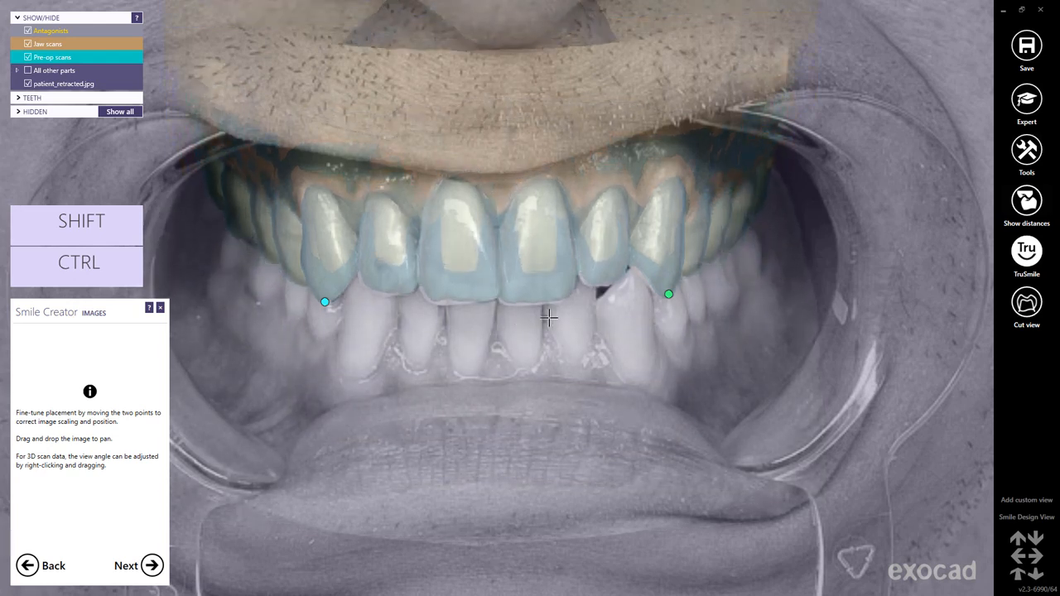
{"action": "left_click_drag", "start_coordinate": [668, 296], "coordinate": [671, 292]}
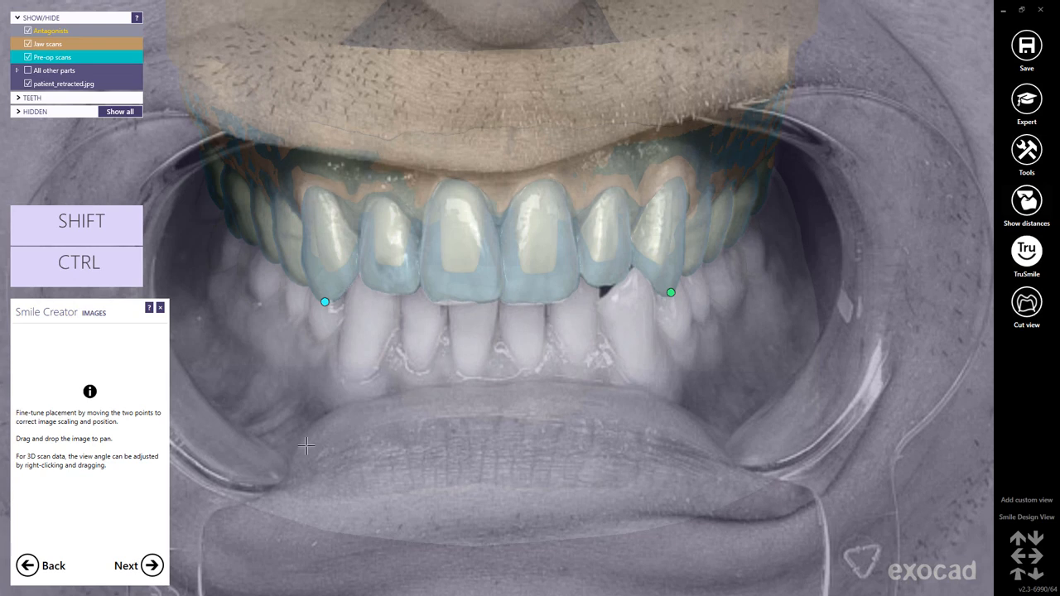
{"action": "left_click", "coordinate": [150, 566]}
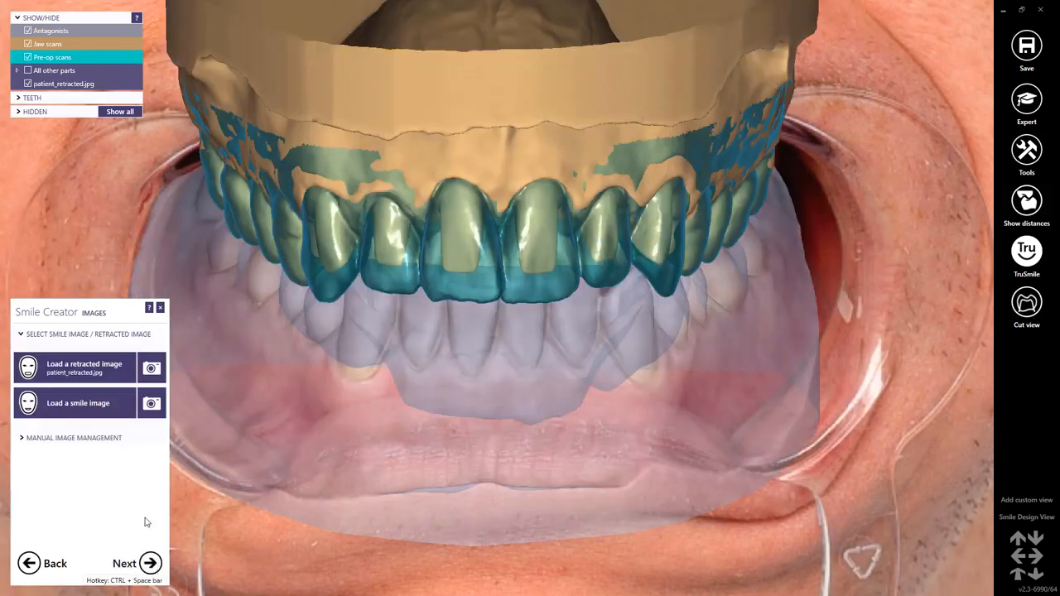
Step: Load patient_smile.jpg as the smile image
{"action": "left_click", "coordinate": [104, 405]}
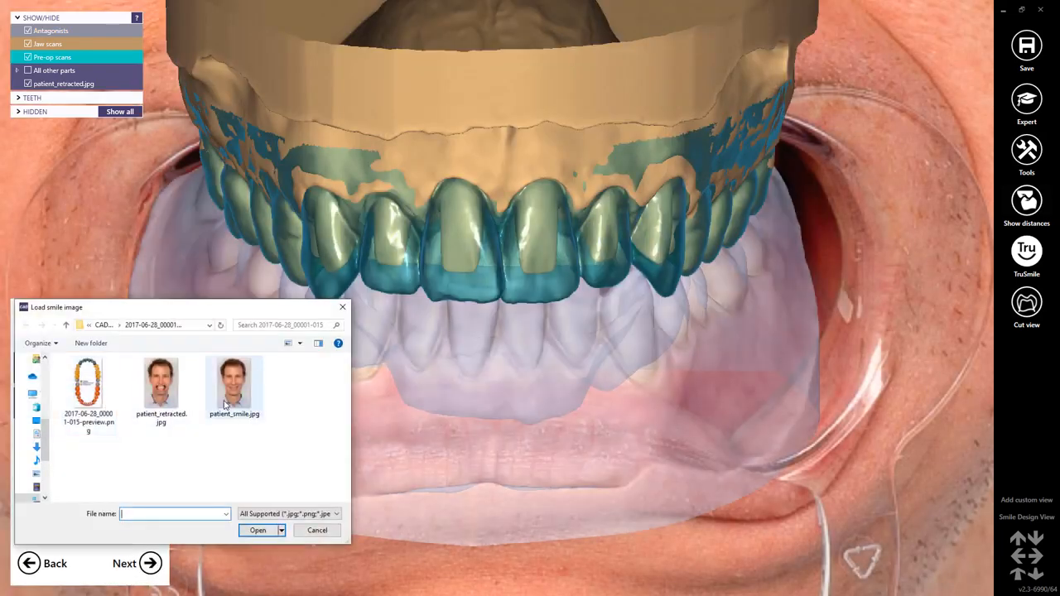
{"action": "left_click", "coordinate": [232, 389]}
{"action": "left_click", "coordinate": [261, 527]}
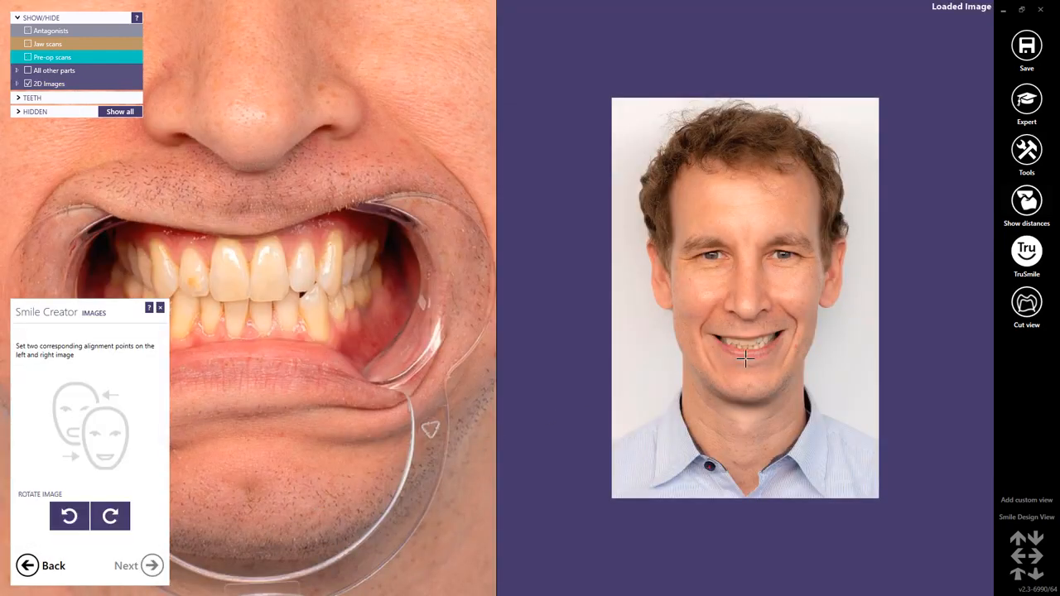
Step: Match the smile image to the retracted image with two corresponding points, beside the upper right canine and at the upper left canine tip
{"action": "scroll", "coordinate": [745, 358], "scroll_direction": "up", "scroll_amount": 5}
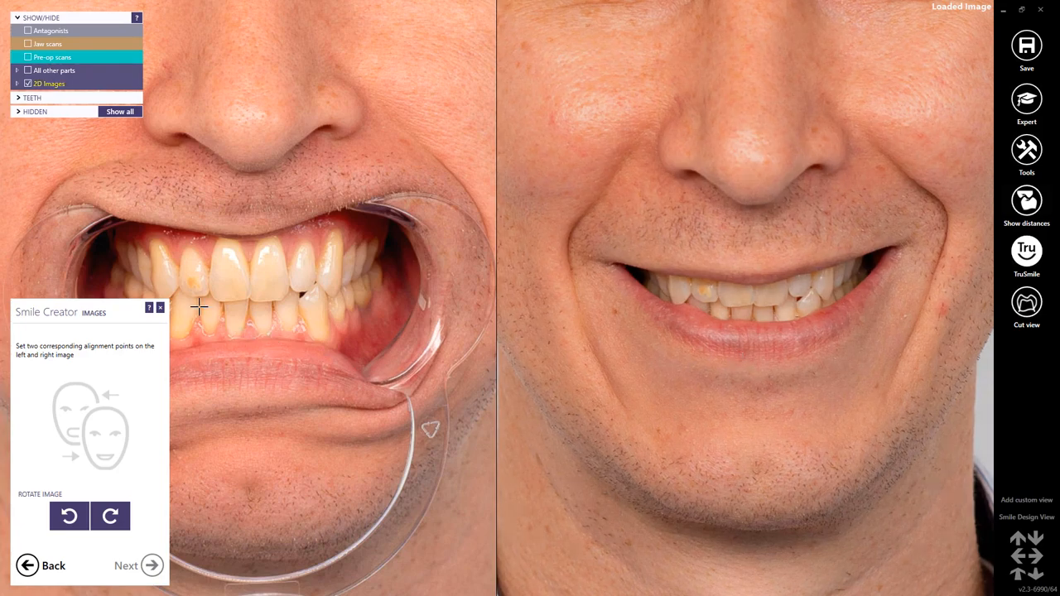
{"action": "left_click", "coordinate": [180, 283]}
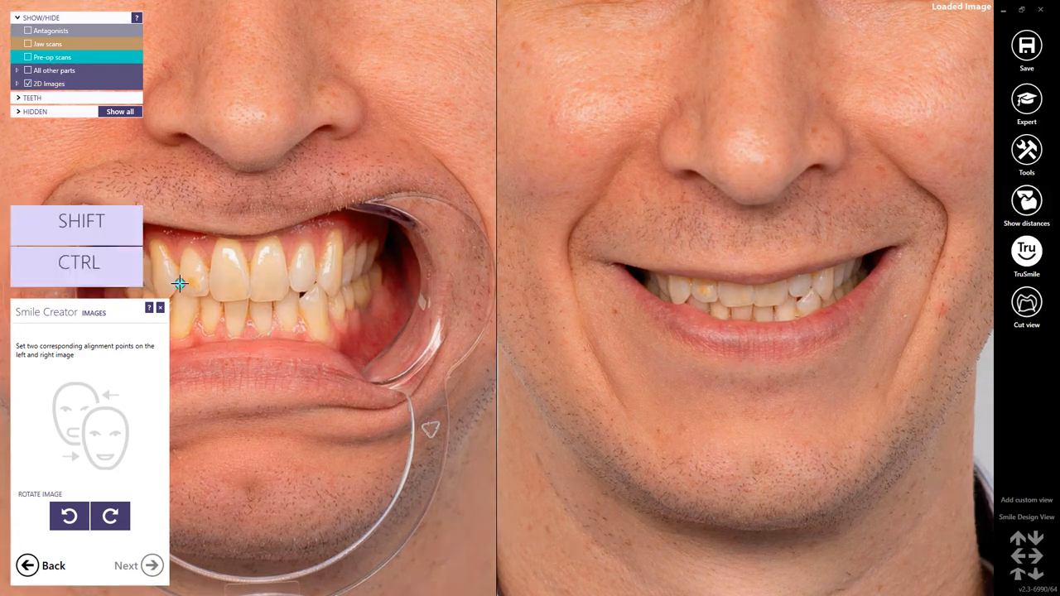
{"action": "left_click", "coordinate": [333, 296]}
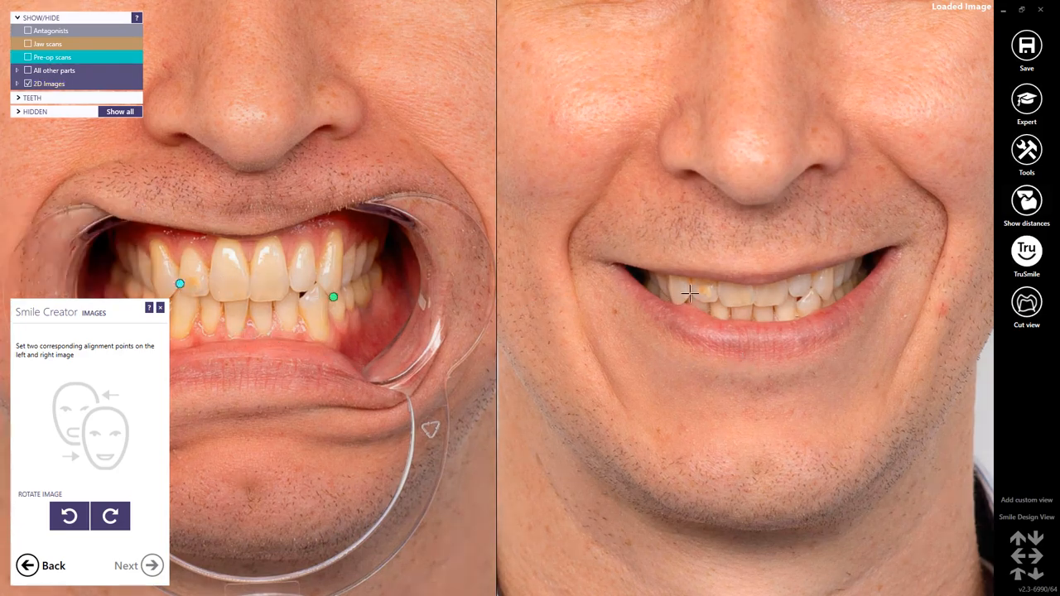
{"action": "left_click", "coordinate": [690, 292]}
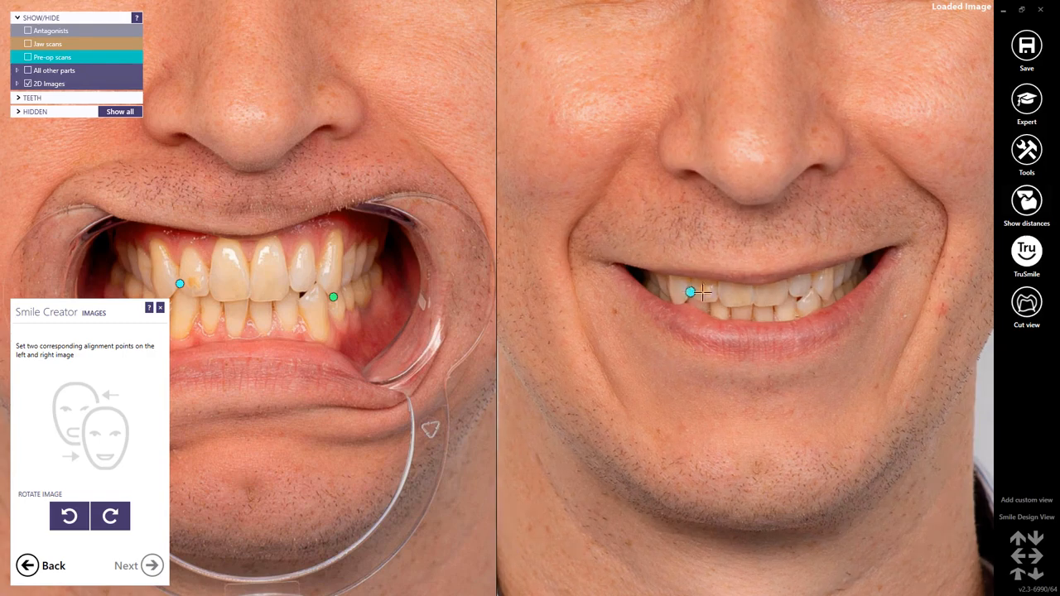
{"action": "left_click", "coordinate": [827, 298]}
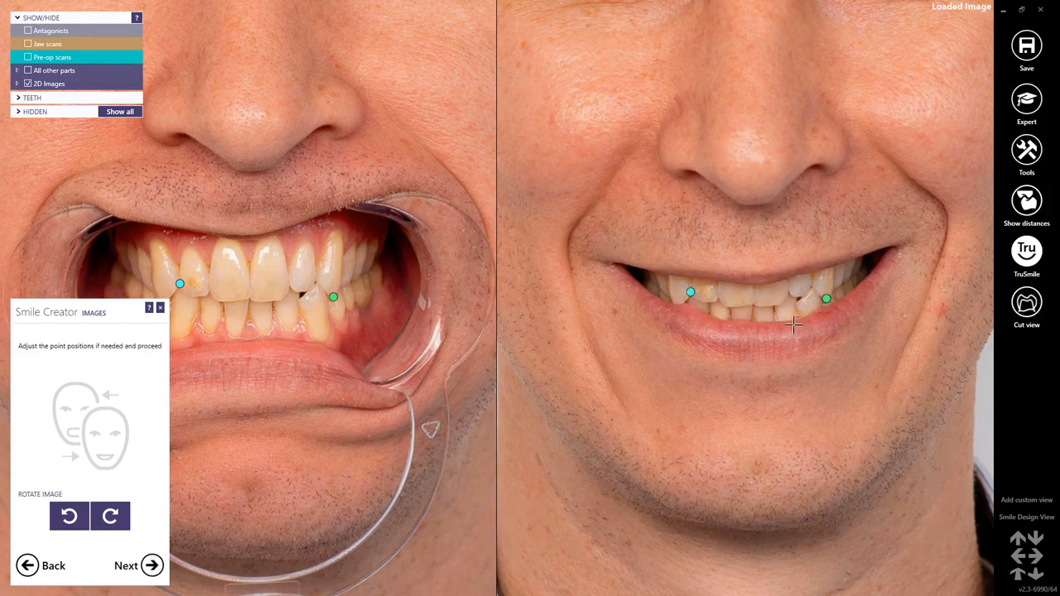
{"action": "left_click", "coordinate": [151, 565]}
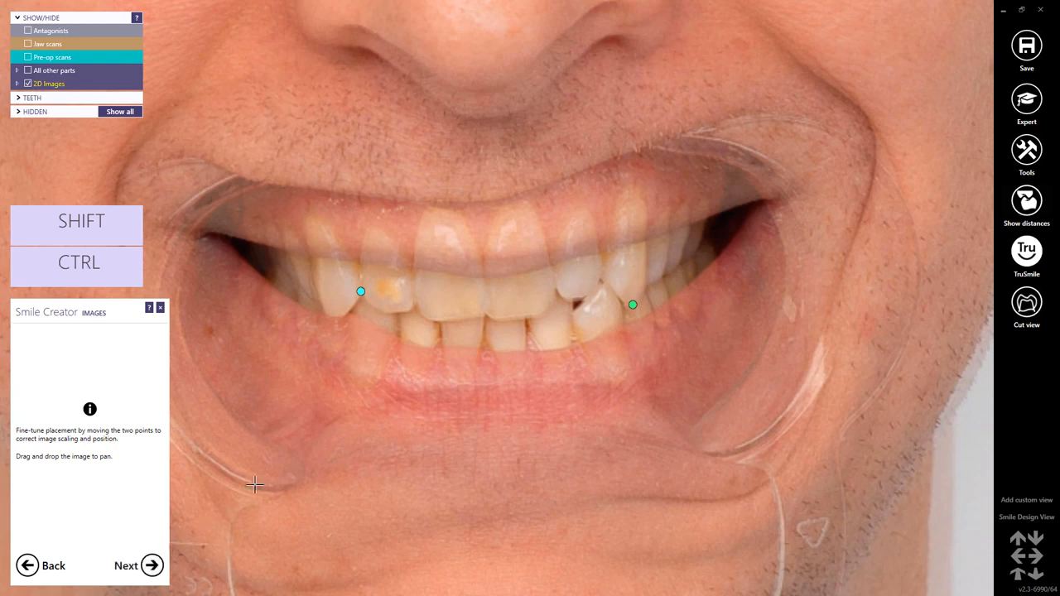
Step: Fine-tune both alignment points and the image position until the teeth in the two photos overlap, and accept the alignment
{"action": "left_click_drag", "start_coordinate": [360, 290], "coordinate": [357, 292]}
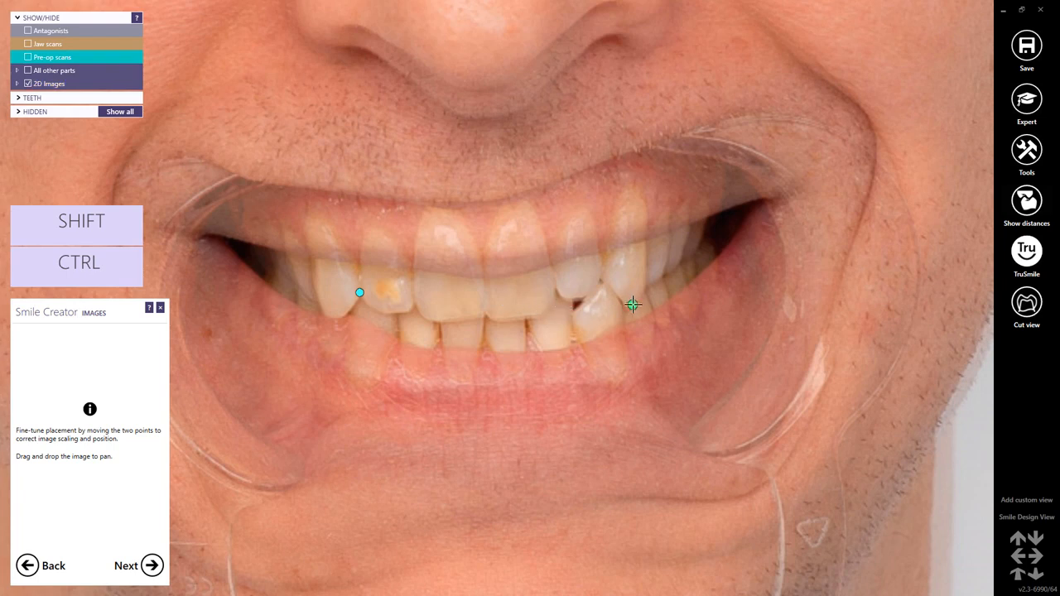
{"action": "left_click_drag", "start_coordinate": [632, 305], "coordinate": [631, 303]}
{"action": "left_click_drag", "start_coordinate": [514, 324], "coordinate": [512, 323]}
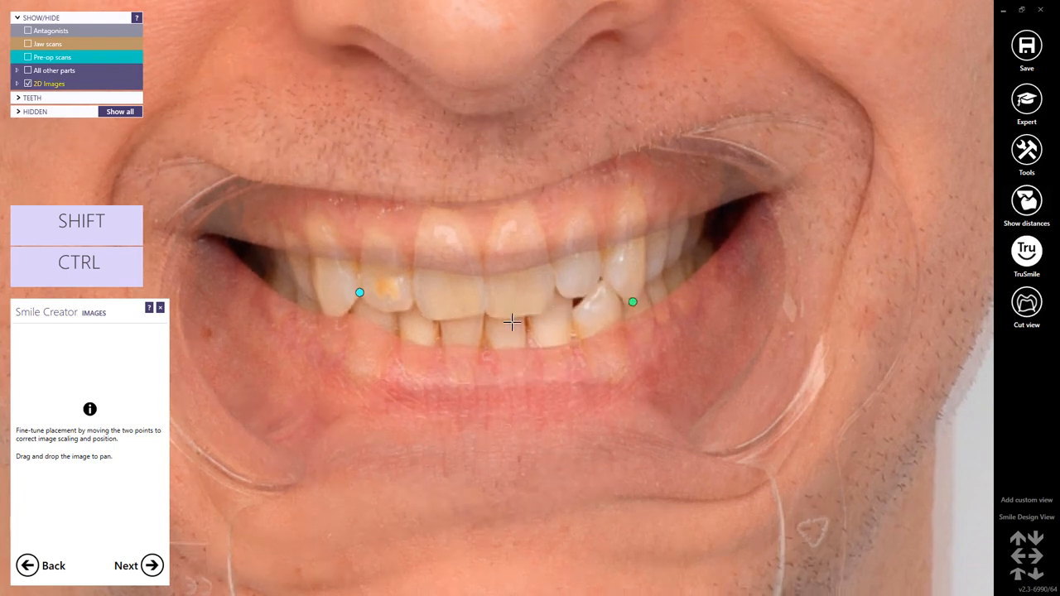
{"action": "left_click", "coordinate": [153, 565]}
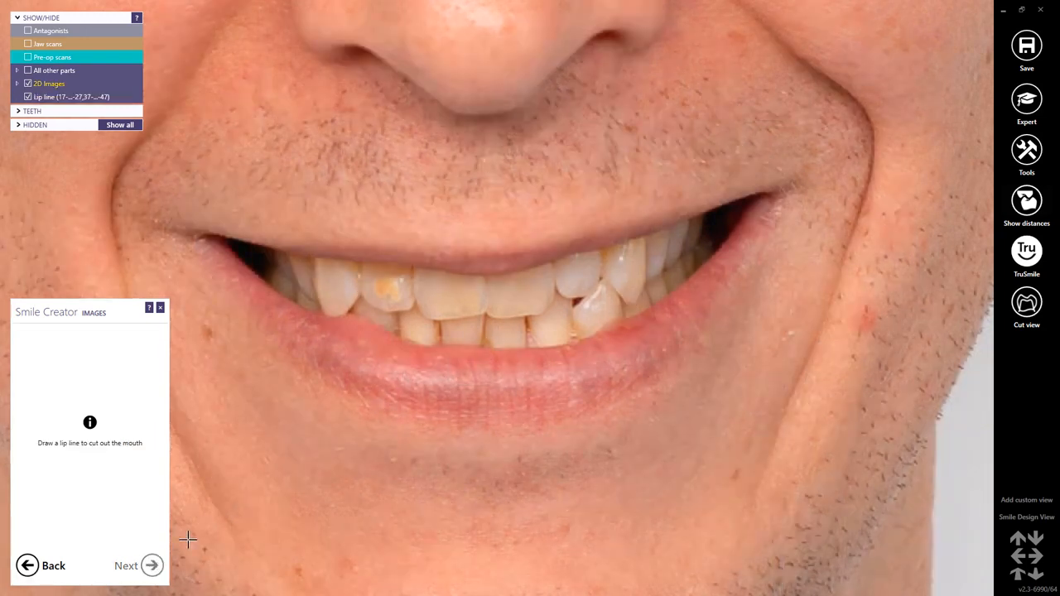
Step: Draw a closed lip line around the mouth opening, following the inner edges of the upper and lower lips
{"action": "left_click", "coordinate": [494, 271]}
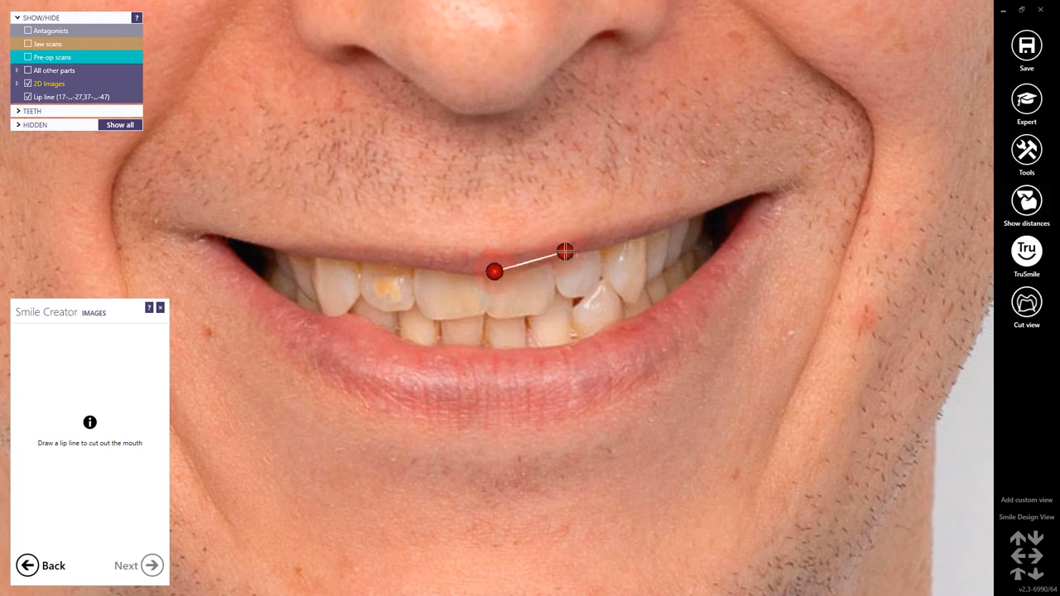
{"action": "left_click", "coordinate": [578, 253]}
{"action": "left_click", "coordinate": [702, 215]}
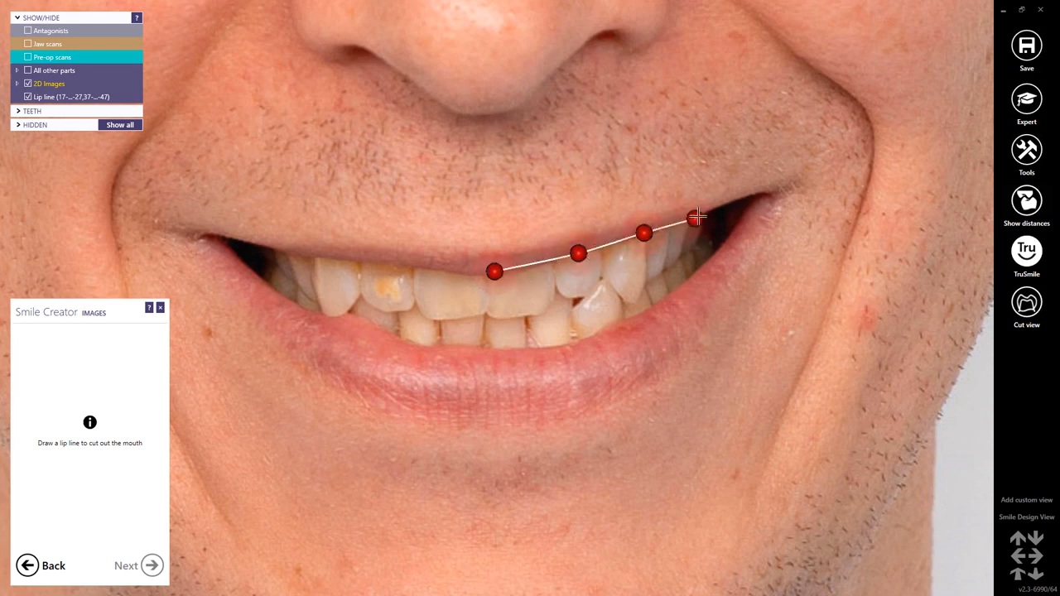
{"action": "left_click", "coordinate": [725, 204]}
{"action": "left_click", "coordinate": [738, 218]}
{"action": "left_click", "coordinate": [722, 250]}
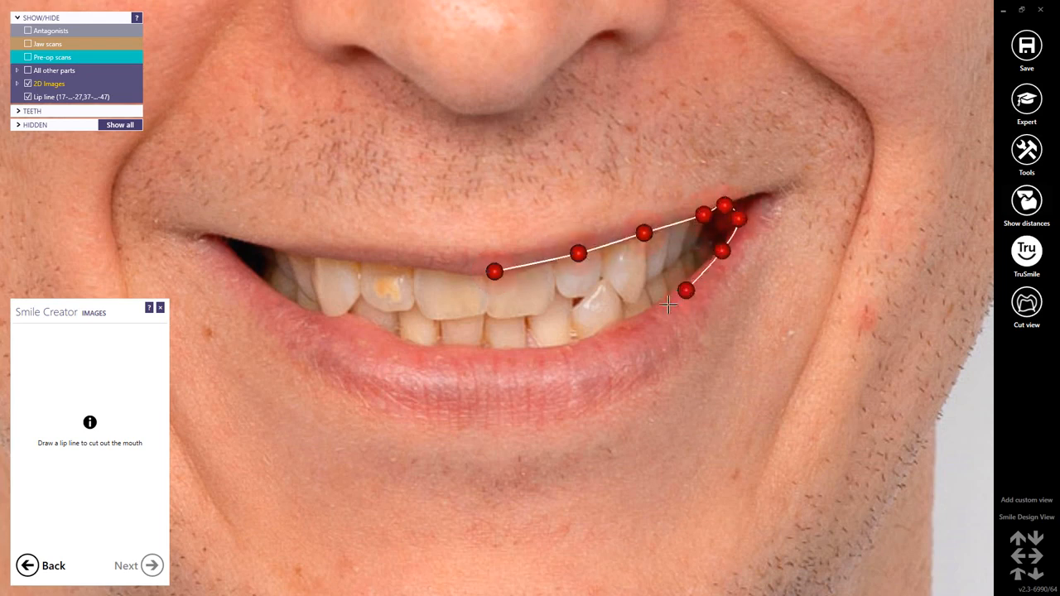
{"action": "left_click", "coordinate": [639, 319]}
{"action": "left_click", "coordinate": [564, 348]}
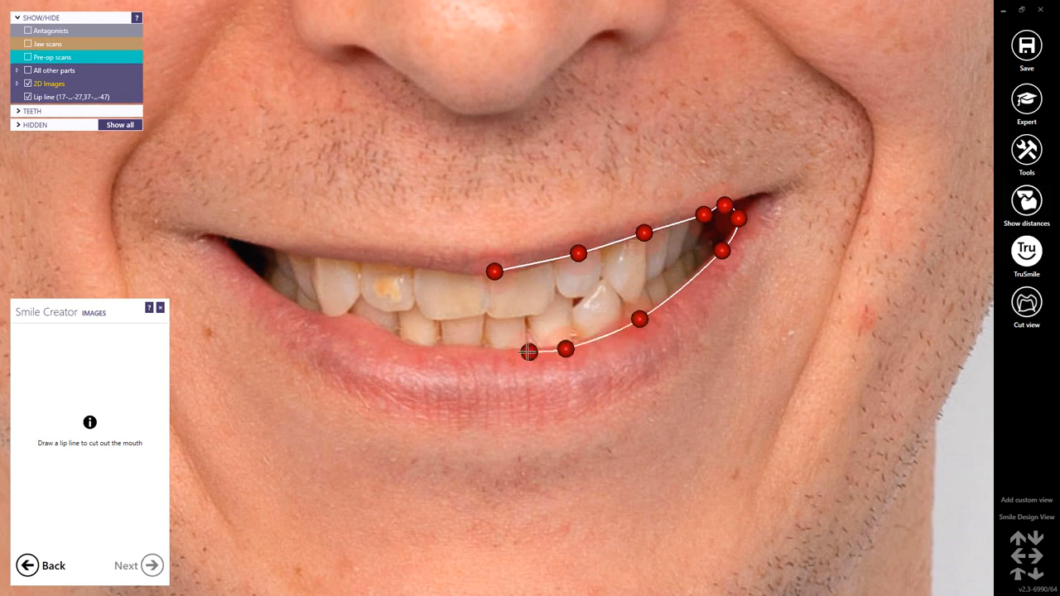
{"action": "left_click", "coordinate": [514, 352]}
{"action": "left_click", "coordinate": [443, 352]}
{"action": "left_click", "coordinate": [389, 333]}
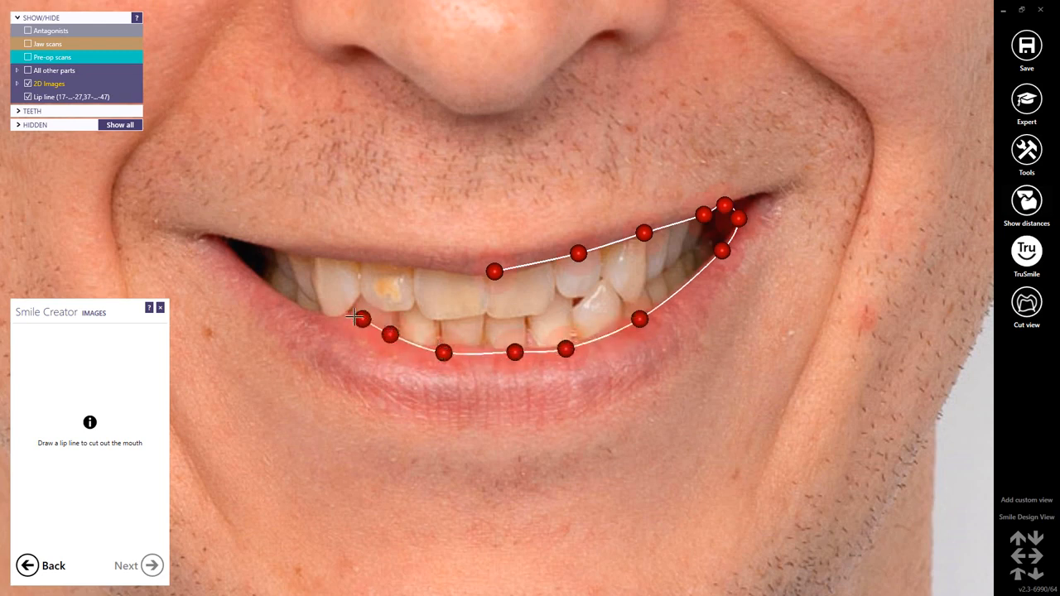
{"action": "left_click", "coordinate": [354, 316]}
{"action": "left_click", "coordinate": [325, 315]}
{"action": "left_click", "coordinate": [277, 292]}
{"action": "left_click", "coordinate": [238, 264]}
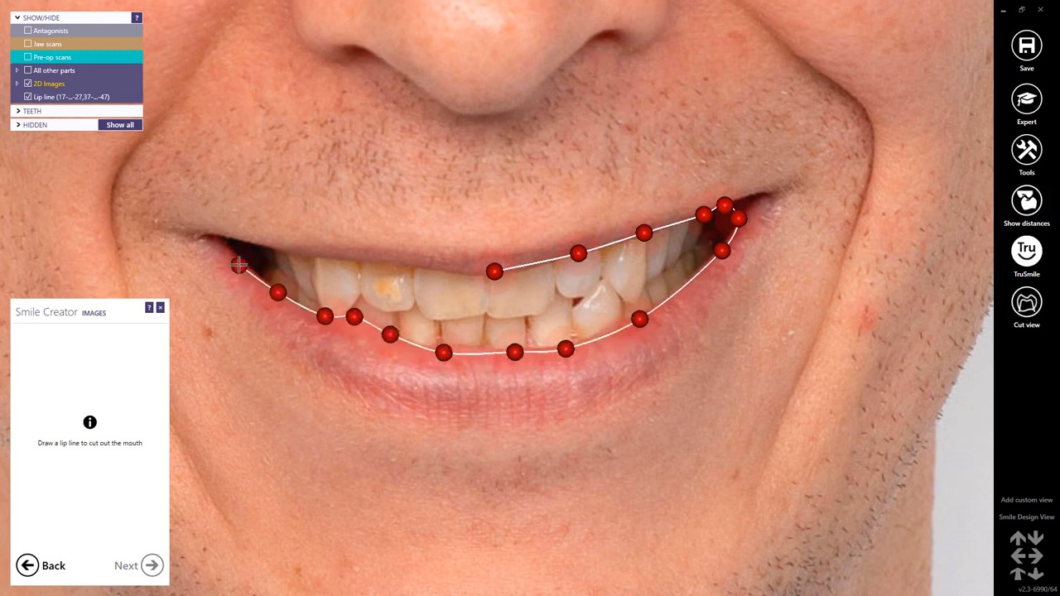
{"action": "left_click", "coordinate": [238, 249]}
{"action": "left_click", "coordinate": [285, 249]}
{"action": "left_click", "coordinate": [366, 259]}
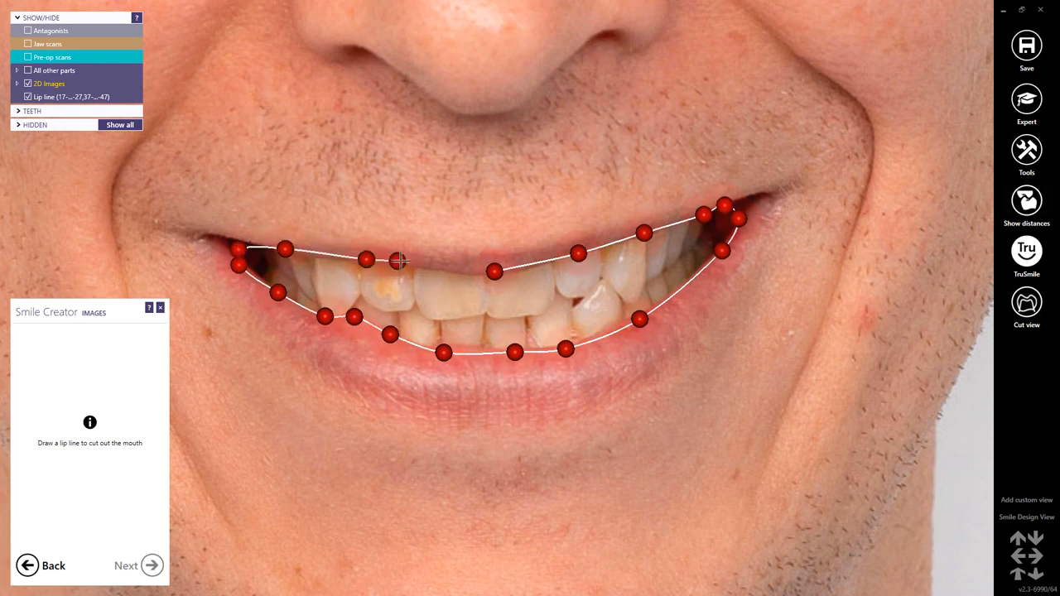
{"action": "left_click", "coordinate": [438, 268]}
{"action": "left_click", "coordinate": [493, 271]}
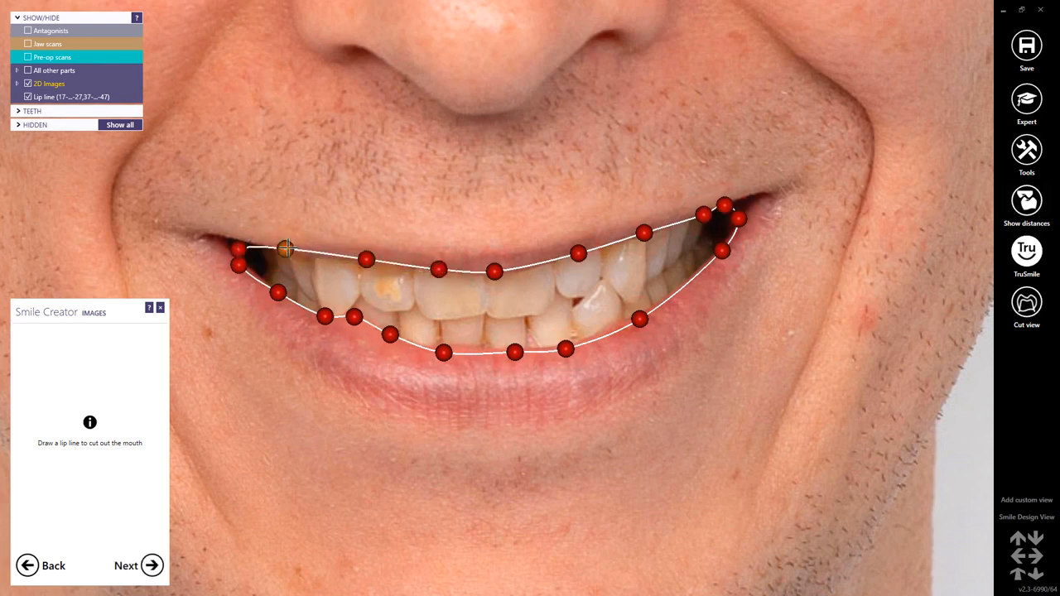
Step: Refine the lip line's control points along the upper lip, the mouth corner and the lower lip, and accept the cut-out
{"action": "left_click_drag", "start_coordinate": [285, 248], "coordinate": [301, 253]}
{"action": "left_click_drag", "start_coordinate": [238, 264], "coordinate": [249, 273]}
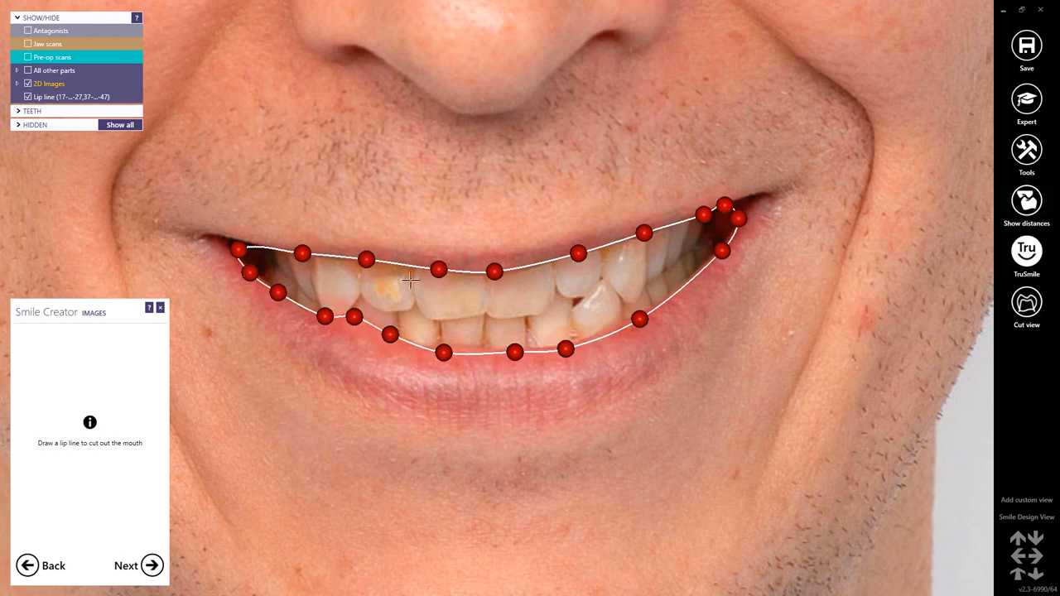
{"action": "left_click_drag", "start_coordinate": [494, 272], "coordinate": [496, 275]}
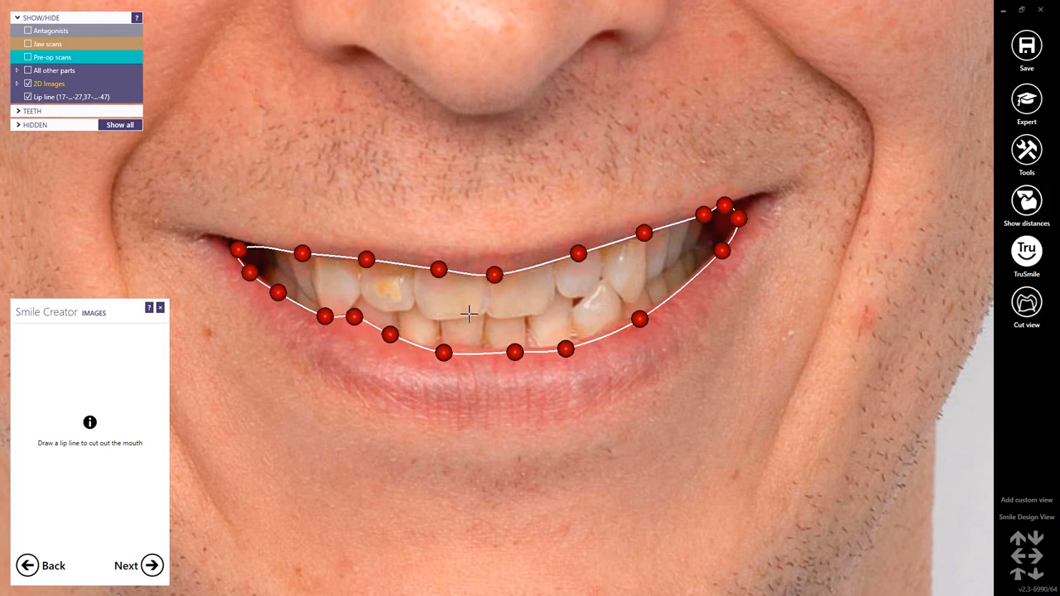
{"action": "left_click_drag", "start_coordinate": [443, 352], "coordinate": [449, 350]}
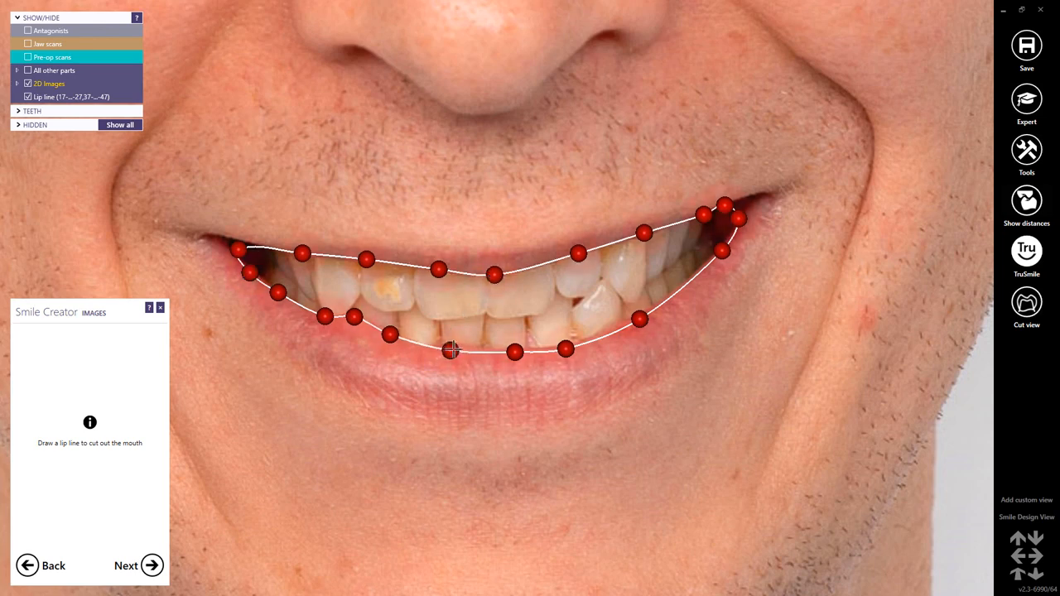
{"action": "right_click", "coordinate": [643, 233]}
{"action": "left_click", "coordinate": [150, 566]}
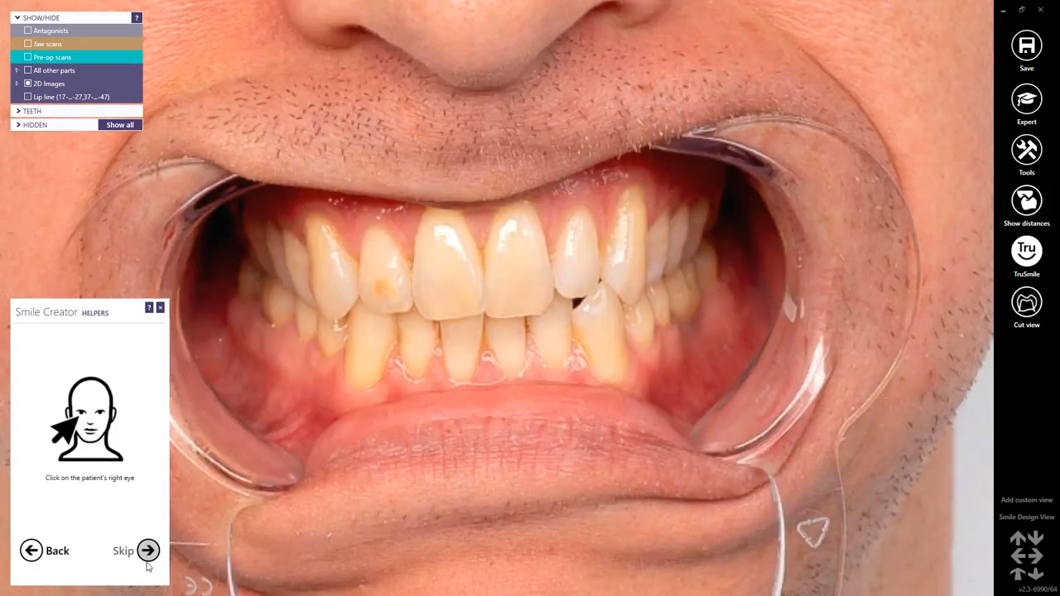
Step: Mark the centres of the patient's right and left eyes to generate the facial helper lines
{"action": "scroll", "coordinate": [504, 348], "scroll_direction": "down", "scroll_amount": 5}
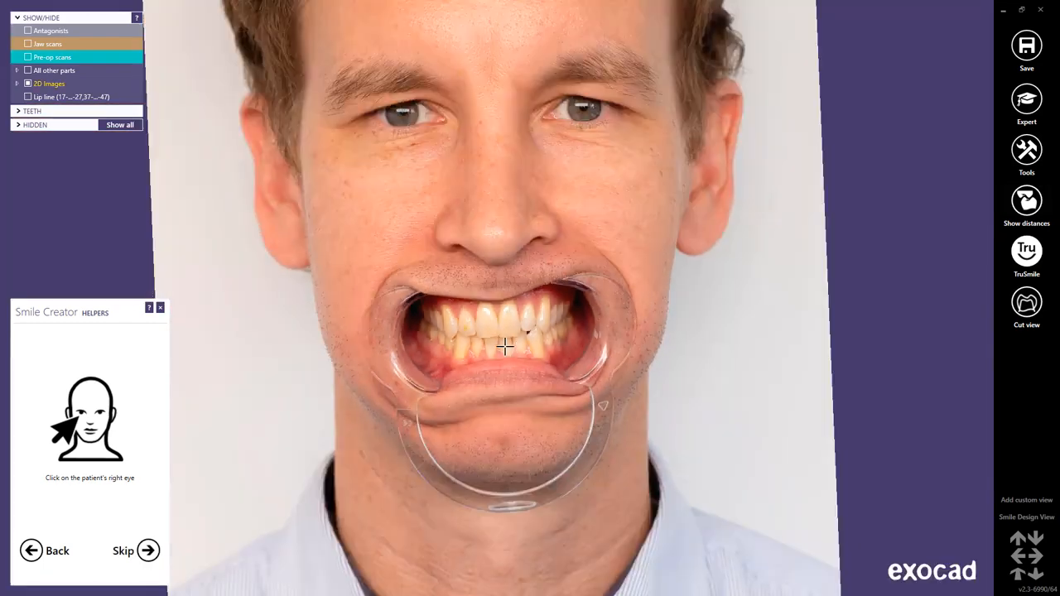
{"action": "left_click", "coordinate": [404, 111]}
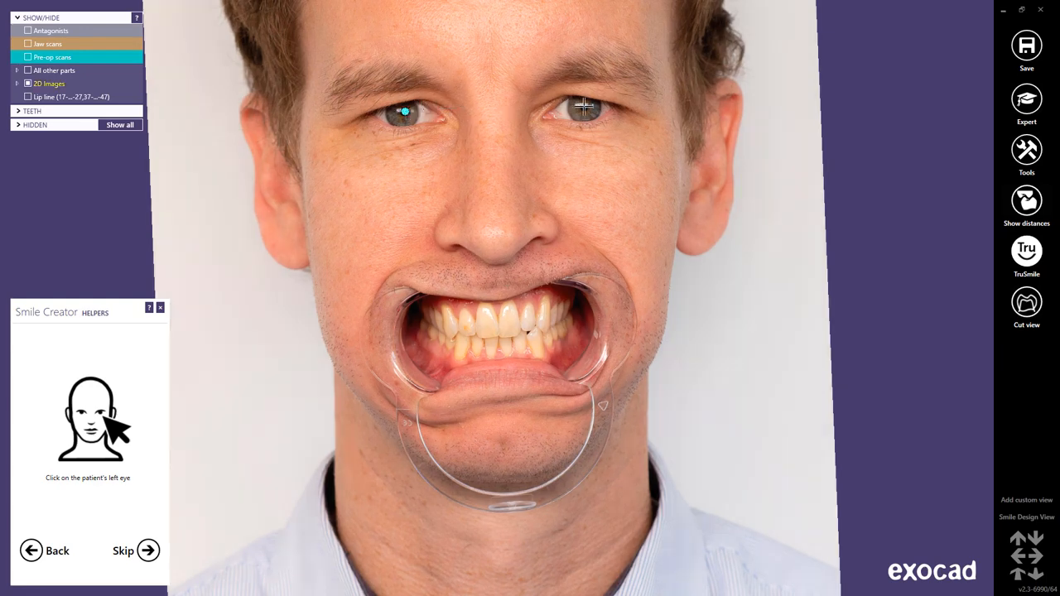
{"action": "left_click", "coordinate": [584, 106]}
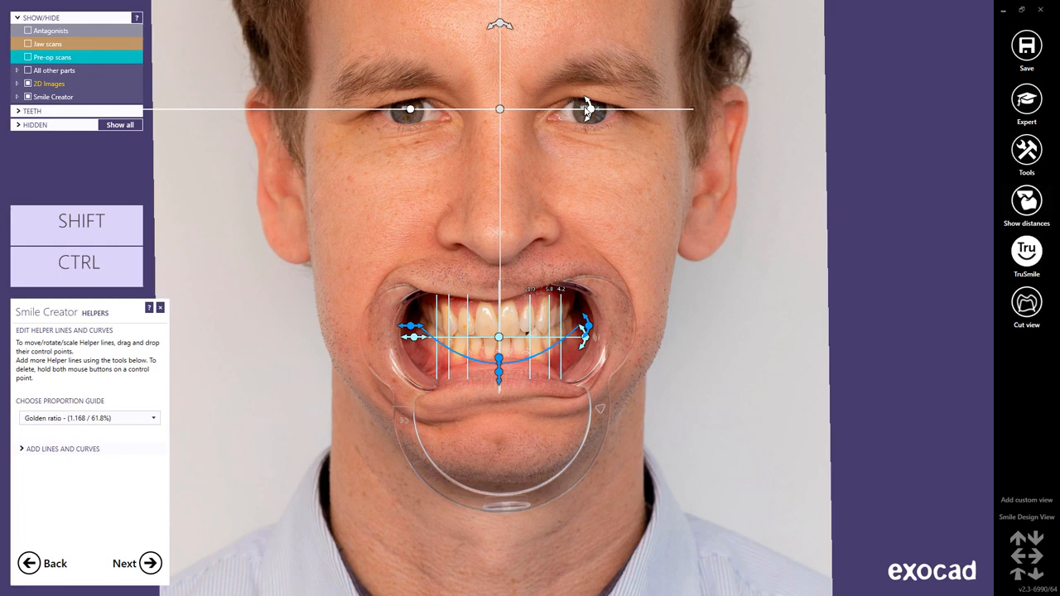
Step: Set the proportion guide to Modified - 1.25 (80%)
{"action": "left_click", "coordinate": [154, 419]}
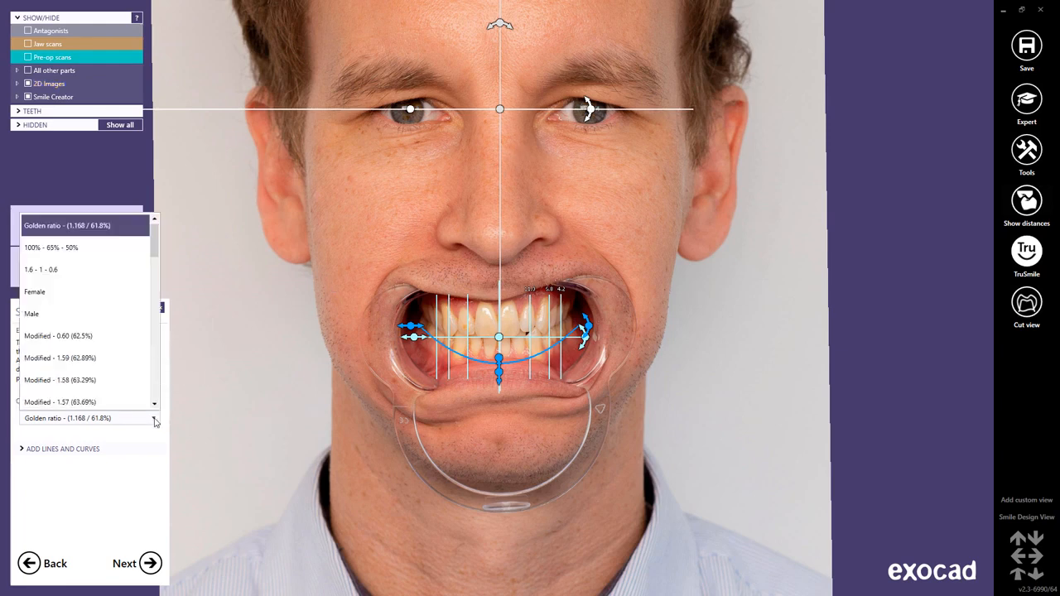
{"action": "scroll", "coordinate": [124, 335], "scroll_direction": "down", "scroll_amount": 5}
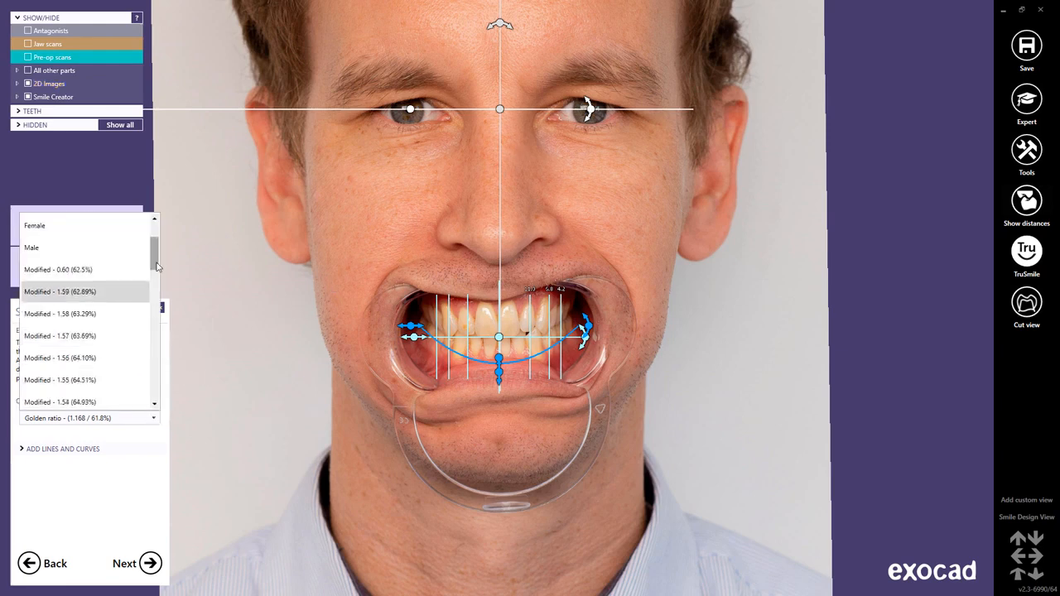
{"action": "scroll", "coordinate": [158, 332], "scroll_direction": "down", "scroll_amount": 5}
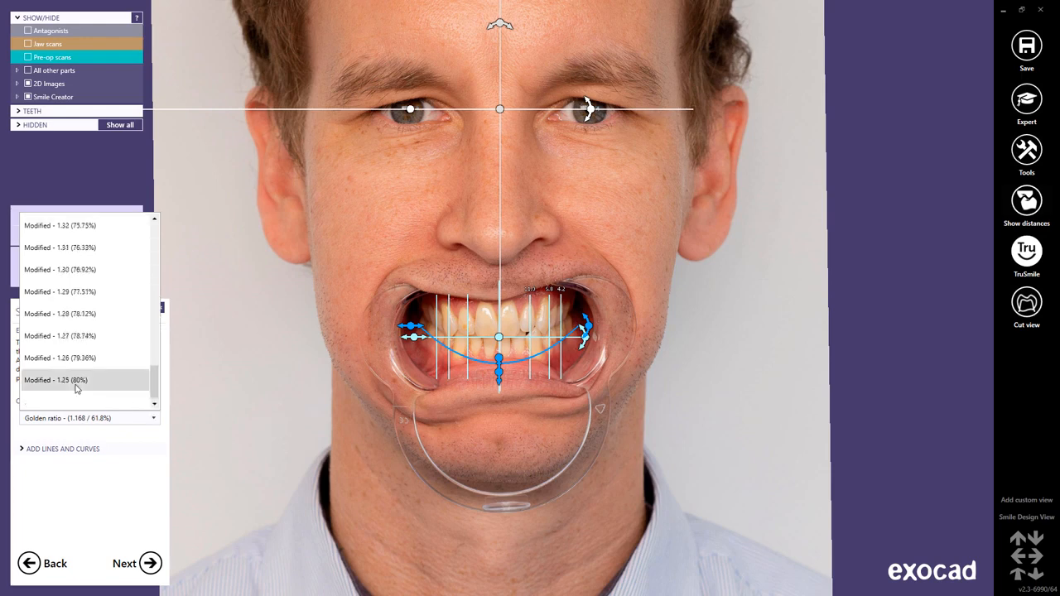
{"action": "left_click", "coordinate": [75, 388]}
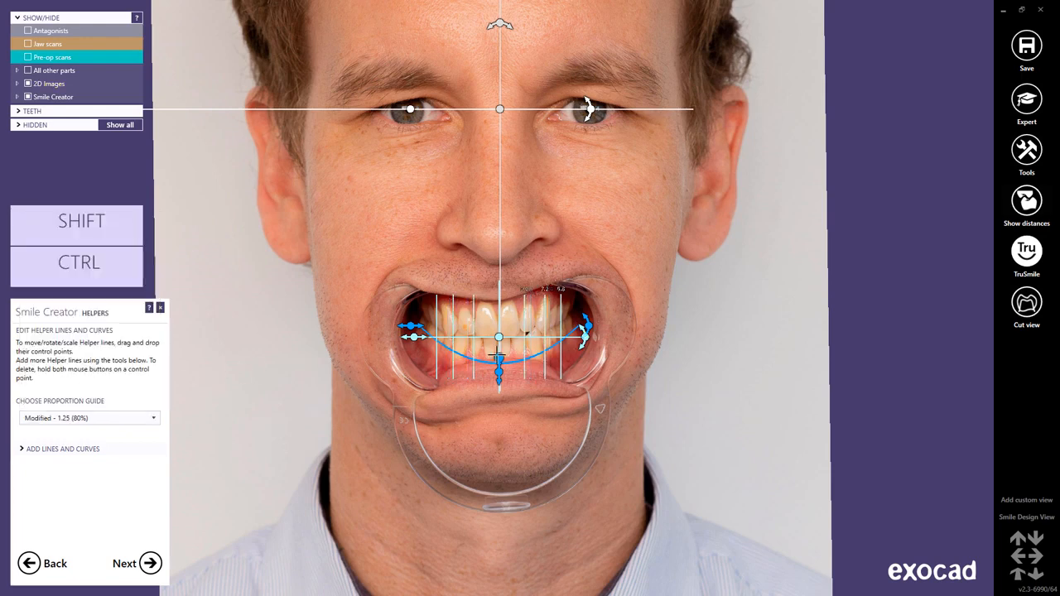
Step: Shift the proportion guide slightly on the dental midline and narrow it to tooth widths of about 7.8, 6.3 and 5.0
{"action": "scroll", "coordinate": [497, 356], "scroll_direction": "up", "scroll_amount": 2}
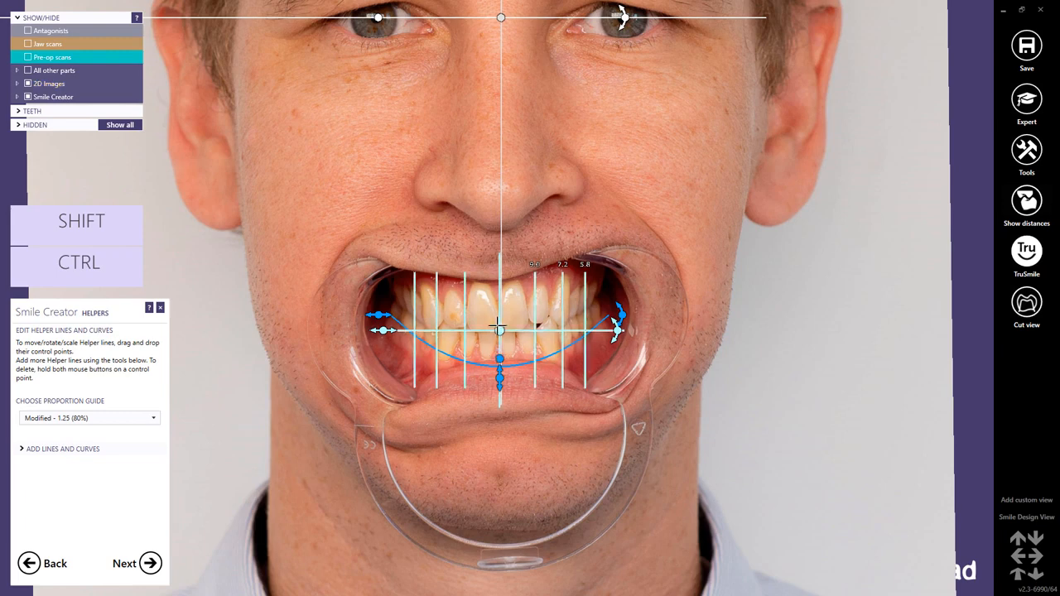
{"action": "left_click_drag", "start_coordinate": [498, 331], "coordinate": [498, 333]}
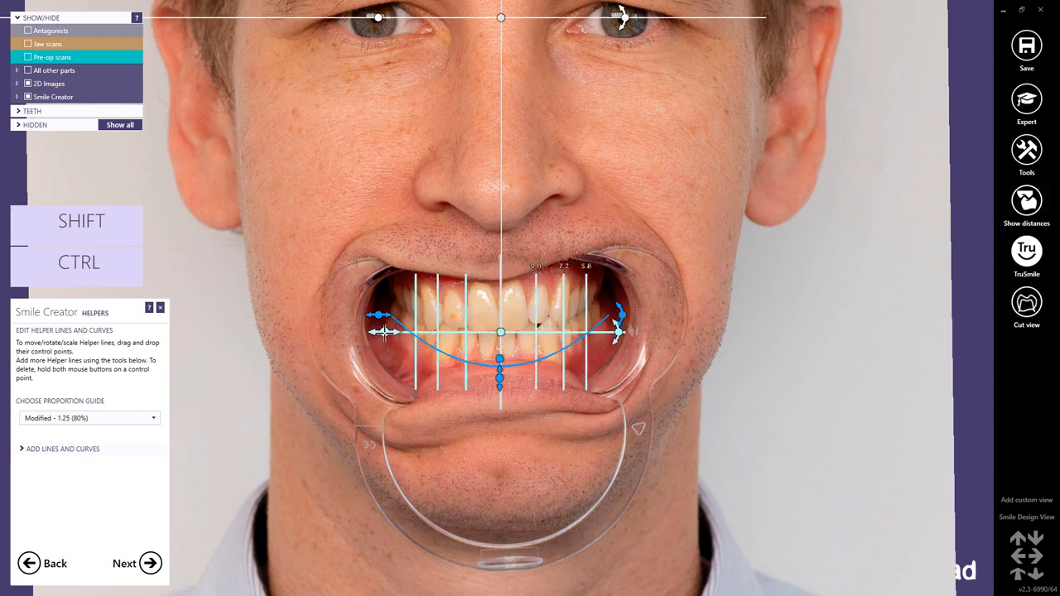
{"action": "left_click_drag", "start_coordinate": [384, 333], "coordinate": [401, 332]}
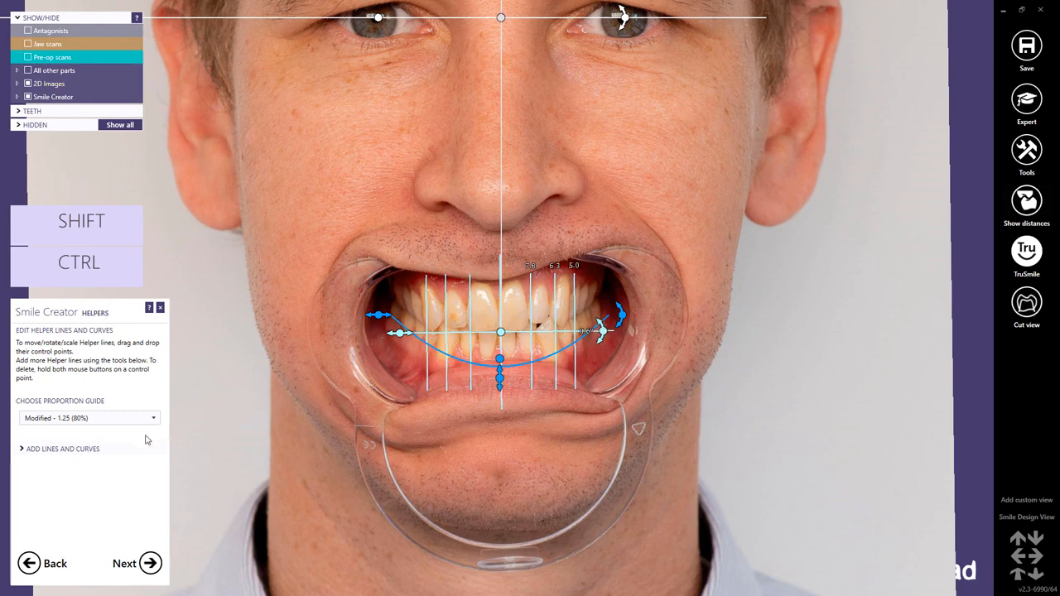
Step: Reveal the tools for adding lines and curves, and raise the blue smile curve towards the upper incisal edges
{"action": "left_click", "coordinate": [106, 449]}
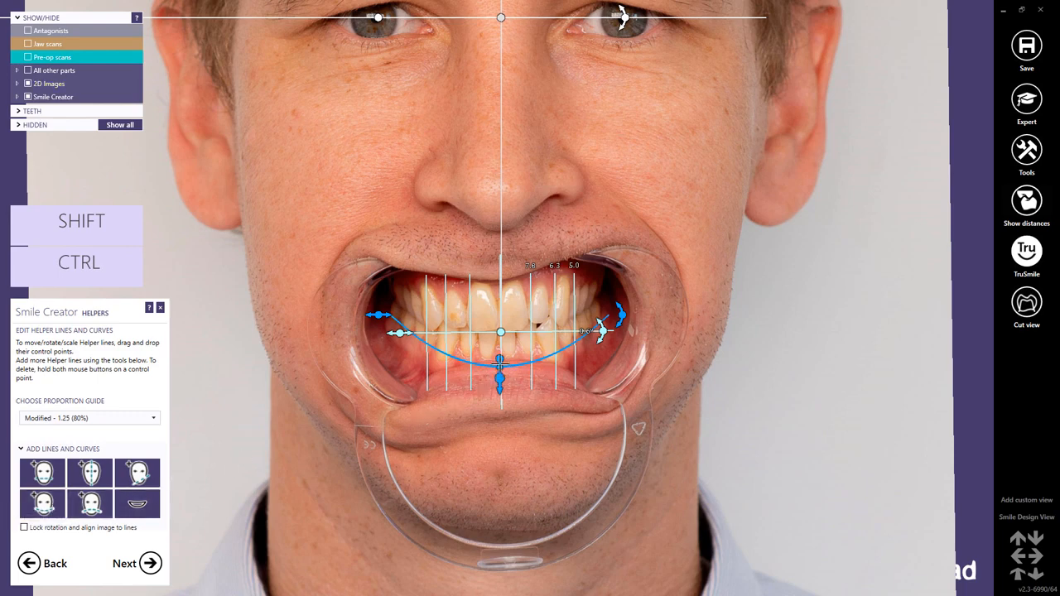
{"action": "left_click_drag", "start_coordinate": [499, 361], "coordinate": [501, 343]}
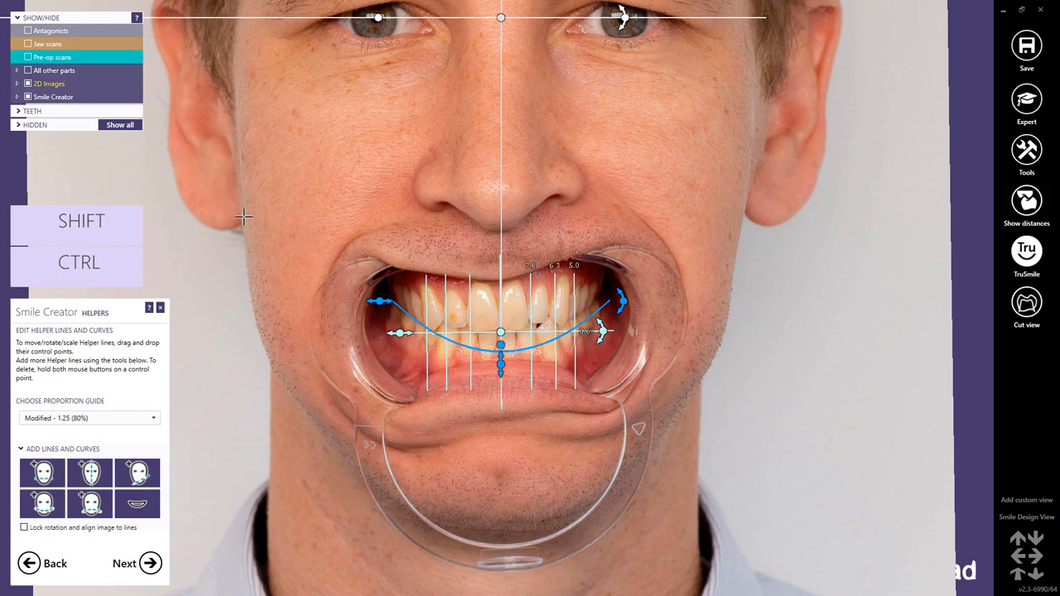
Step: Fit the lower blue smile curve to the lower lip on patient_smile.jpg, and hide that photo again
{"action": "left_click", "coordinate": [17, 84]}
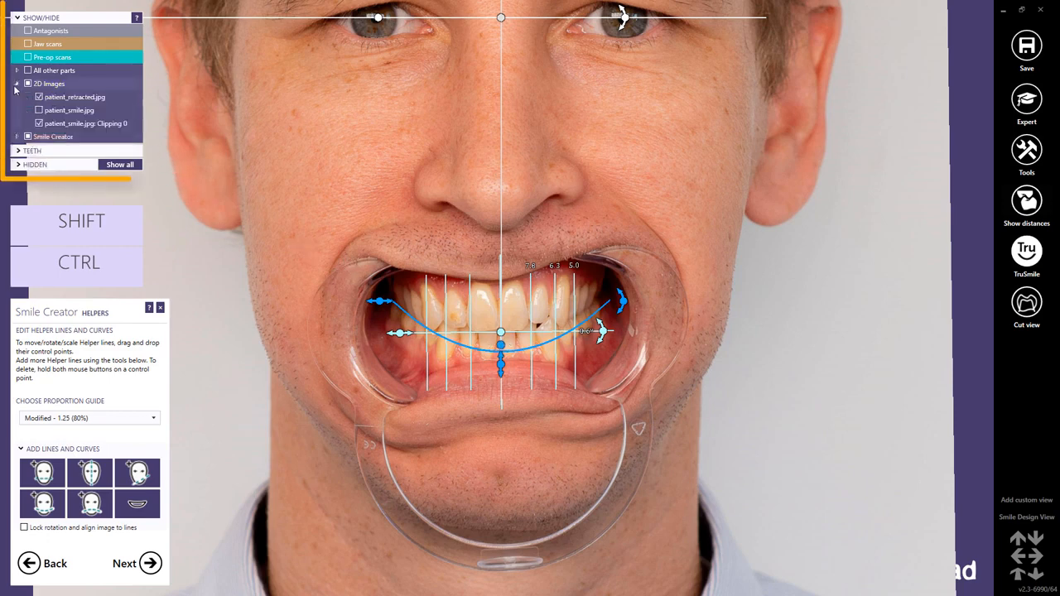
{"action": "left_click", "coordinate": [39, 110]}
{"action": "left_click", "coordinate": [39, 110]}
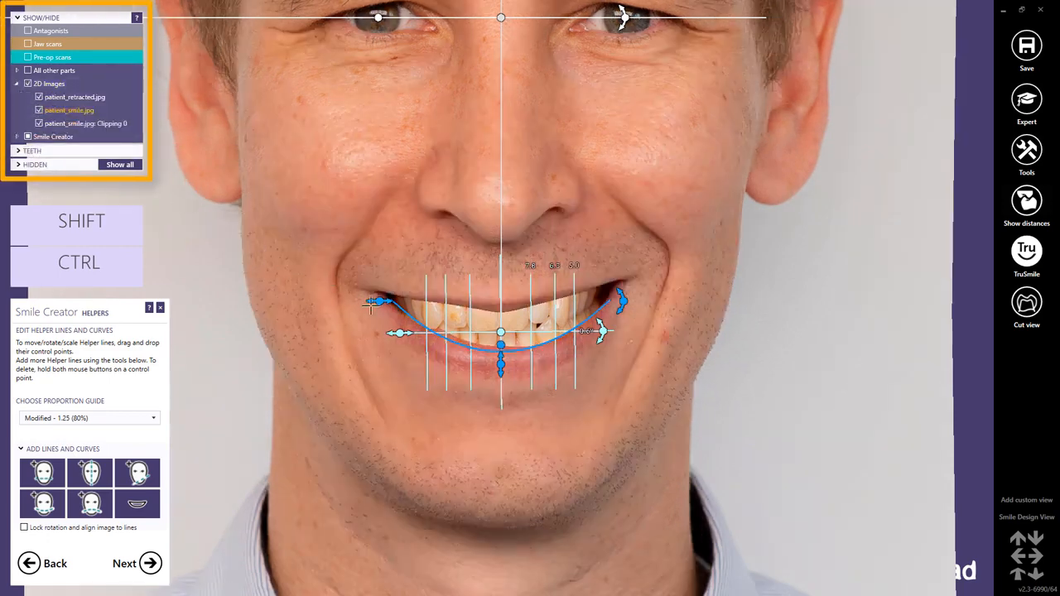
{"action": "left_click_drag", "start_coordinate": [496, 360], "coordinate": [507, 341]}
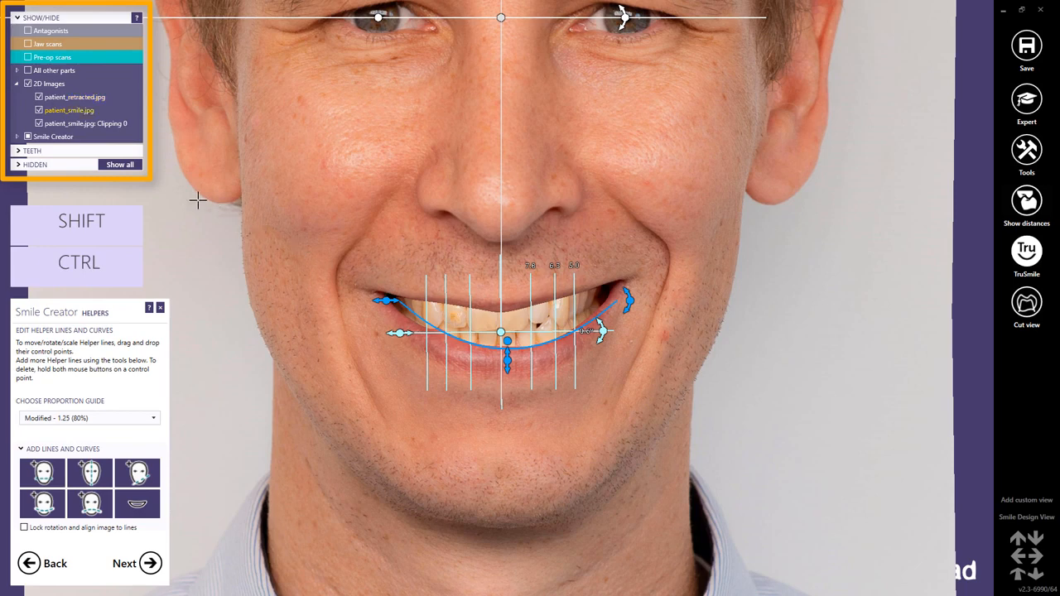
{"action": "left_click", "coordinate": [39, 110]}
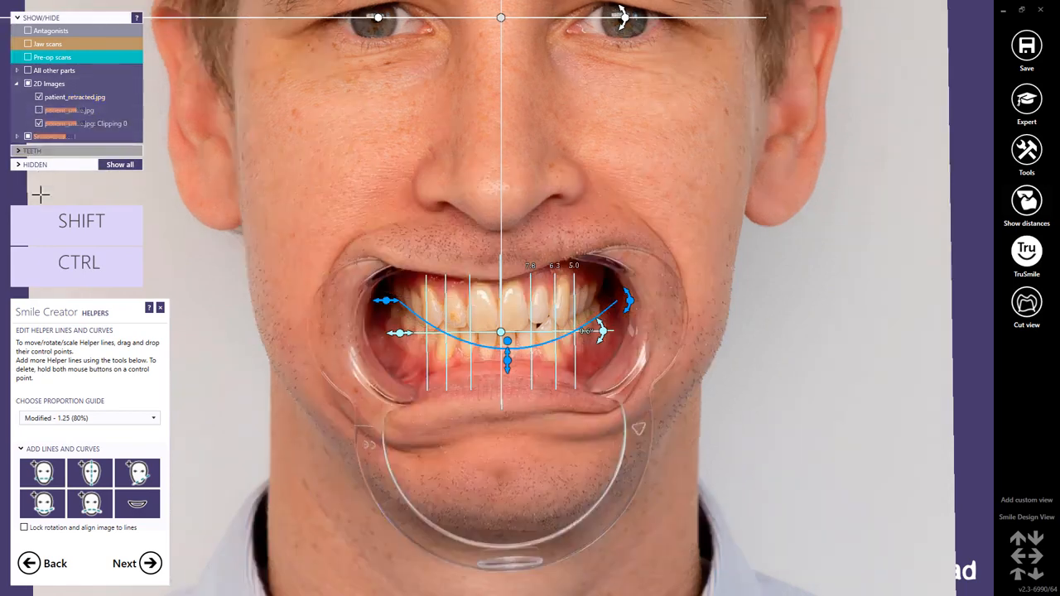
{"action": "left_click", "coordinate": [43, 472]}
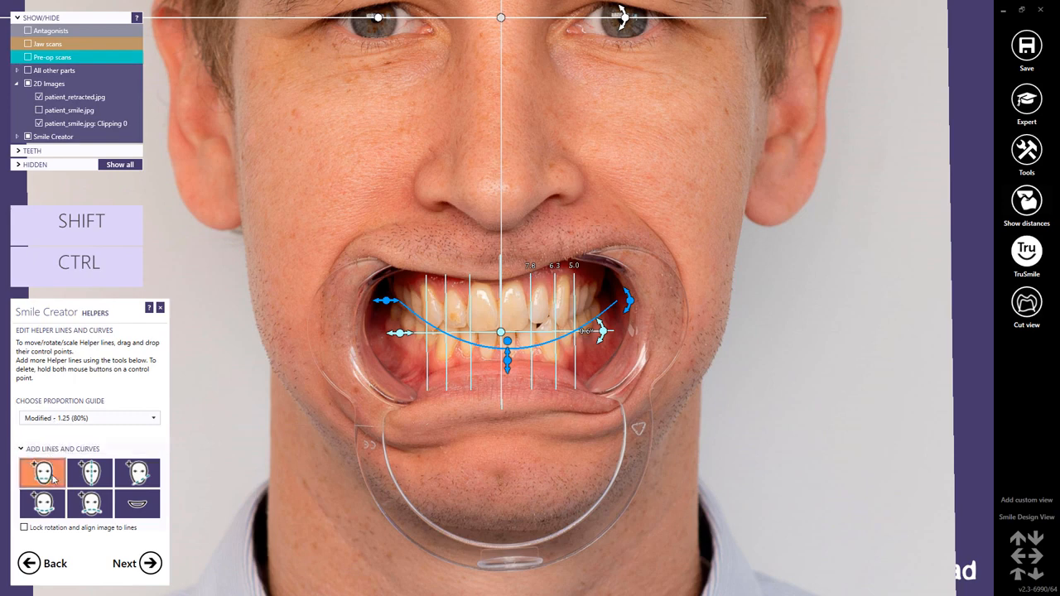
{"action": "left_click", "coordinate": [514, 280]}
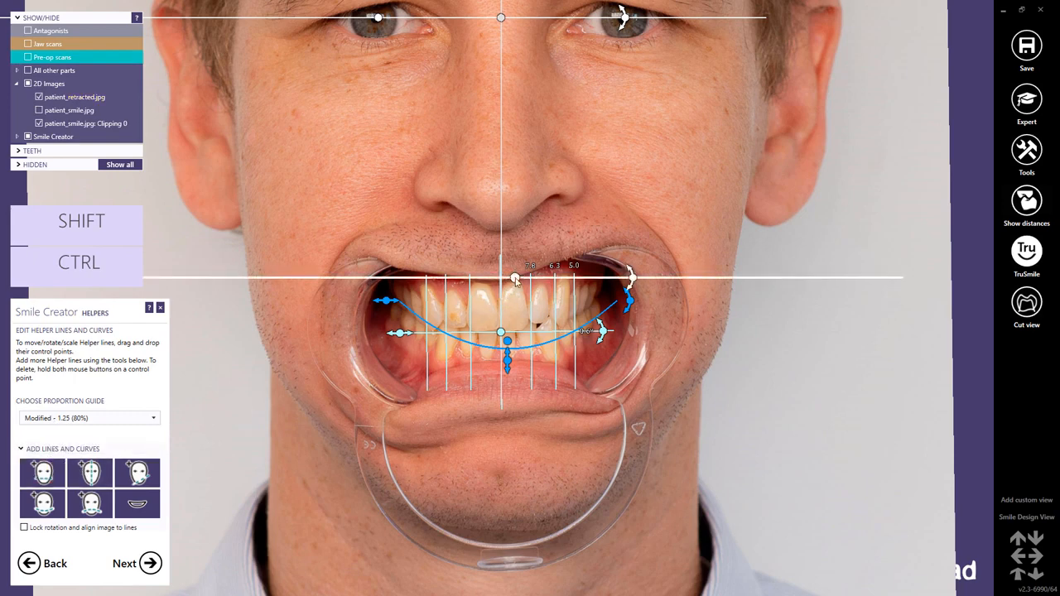
{"action": "left_click", "coordinate": [515, 279]}
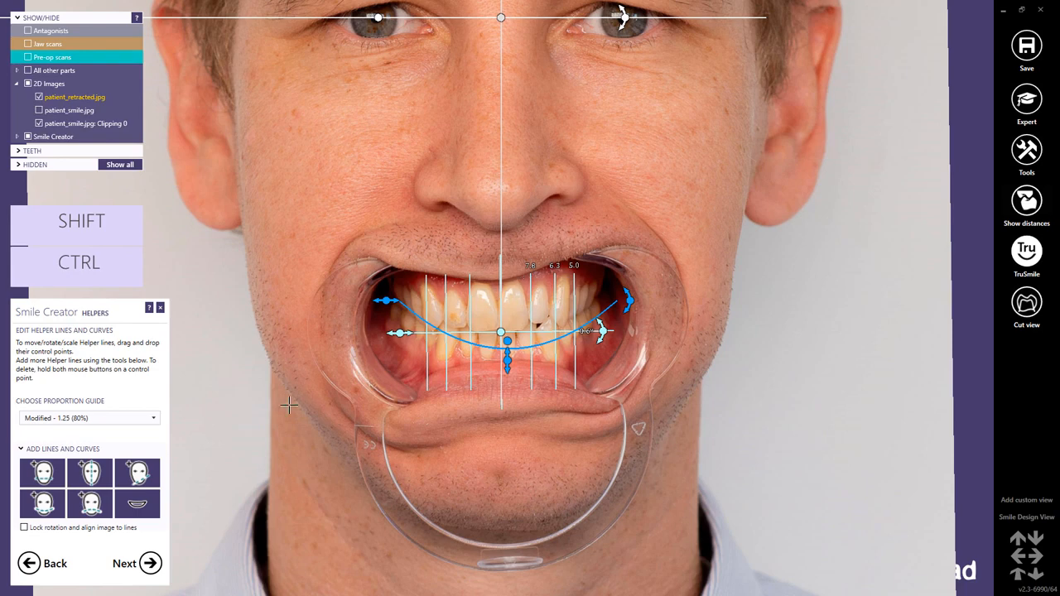
Step: Add two vertical helper lines, one at the inner corner of each eye
{"action": "left_click", "coordinate": [90, 472]}
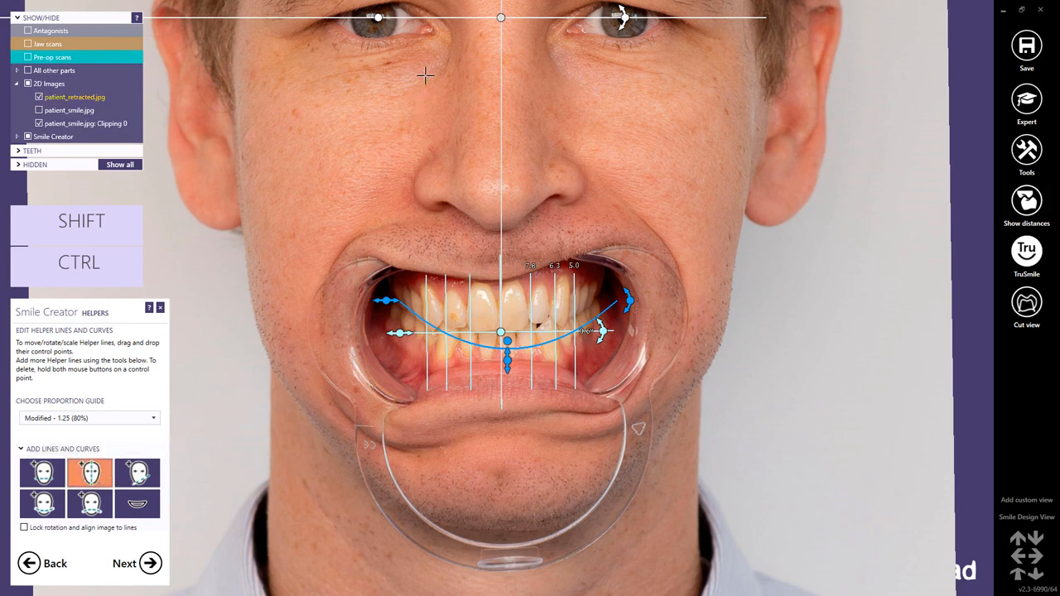
{"action": "left_click", "coordinate": [431, 33]}
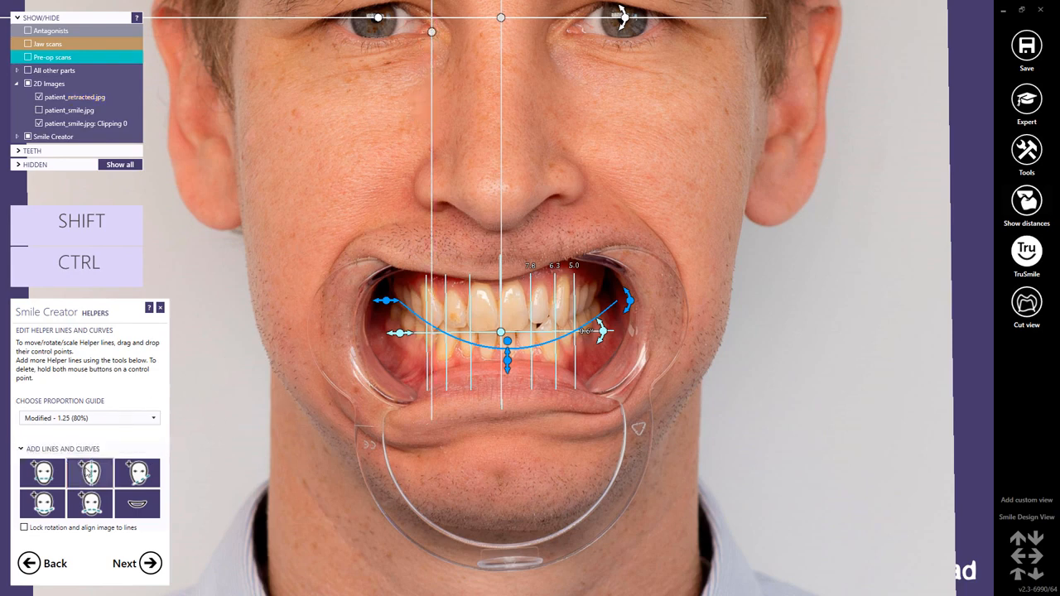
{"action": "left_click", "coordinate": [90, 472]}
{"action": "left_click", "coordinate": [568, 33]}
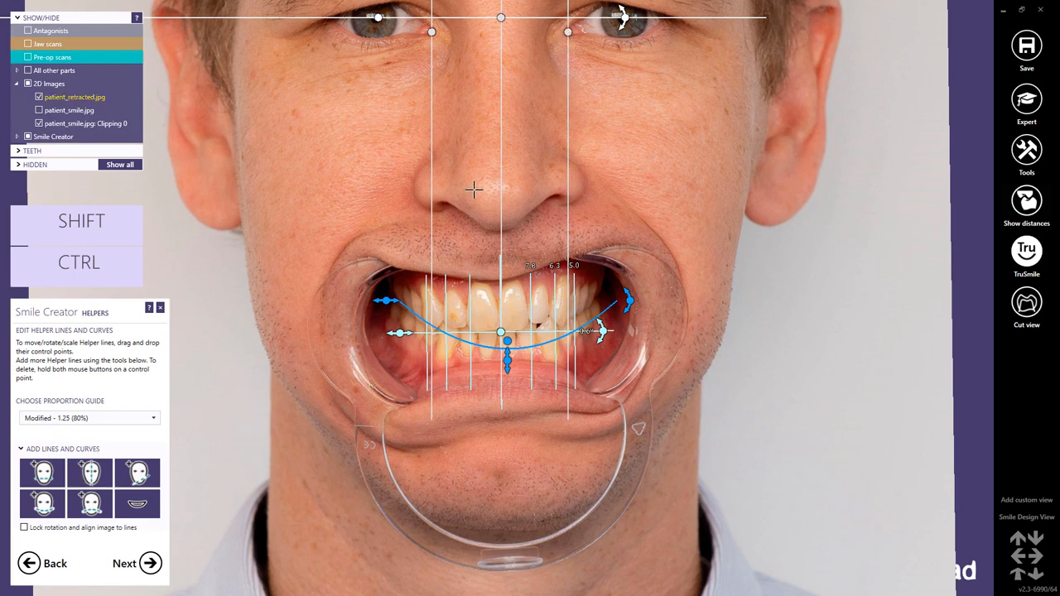
Step: Add two free lines starting above the upper canines and rotate them downwards to about 76° and 93°
{"action": "left_click", "coordinate": [137, 473]}
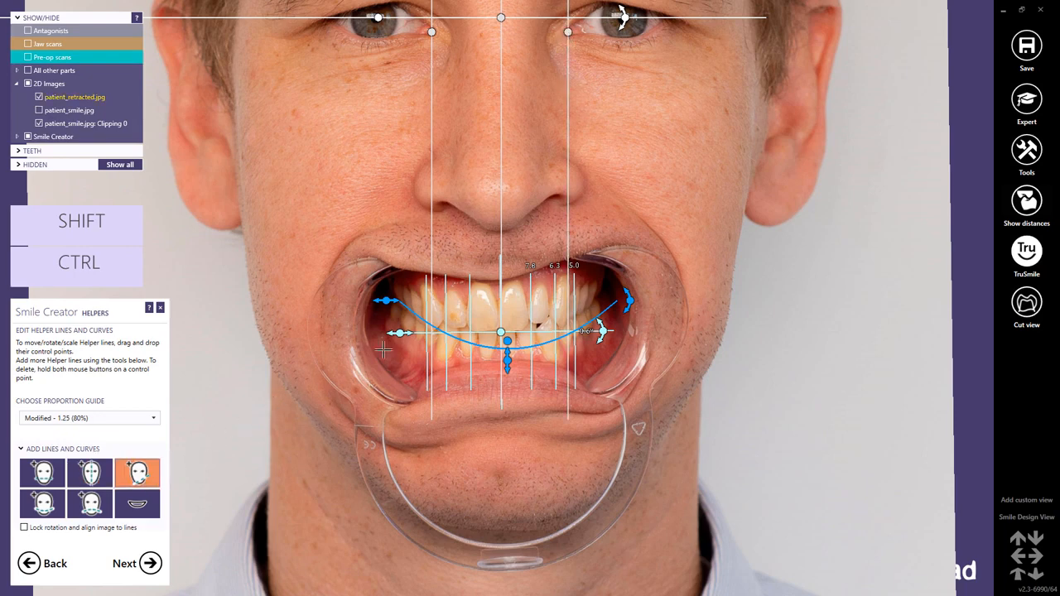
{"action": "left_click", "coordinate": [423, 283]}
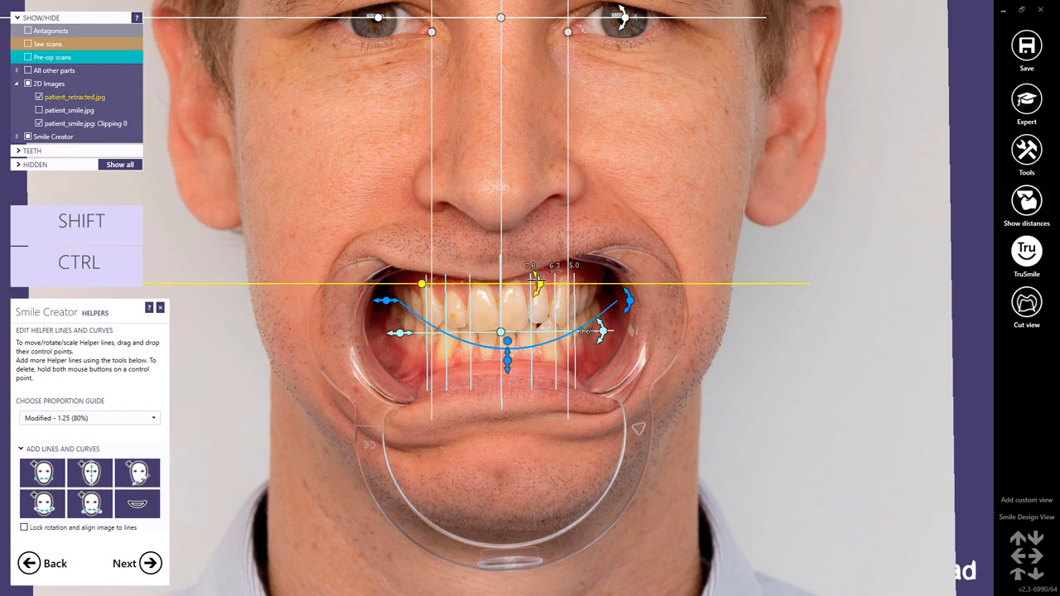
{"action": "left_click_drag", "start_coordinate": [539, 284], "coordinate": [458, 434]}
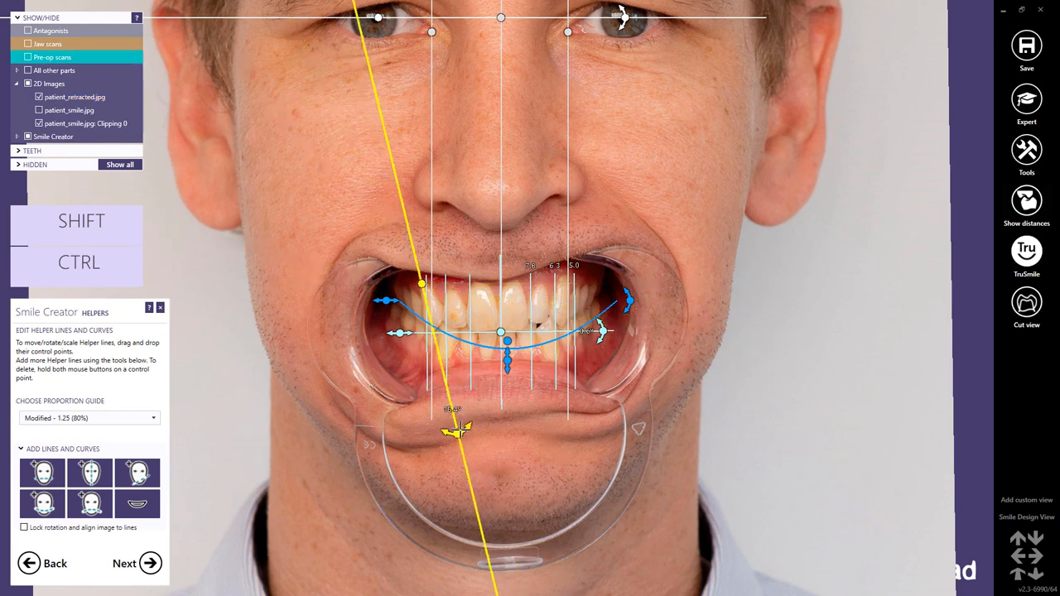
{"action": "left_click", "coordinate": [137, 472]}
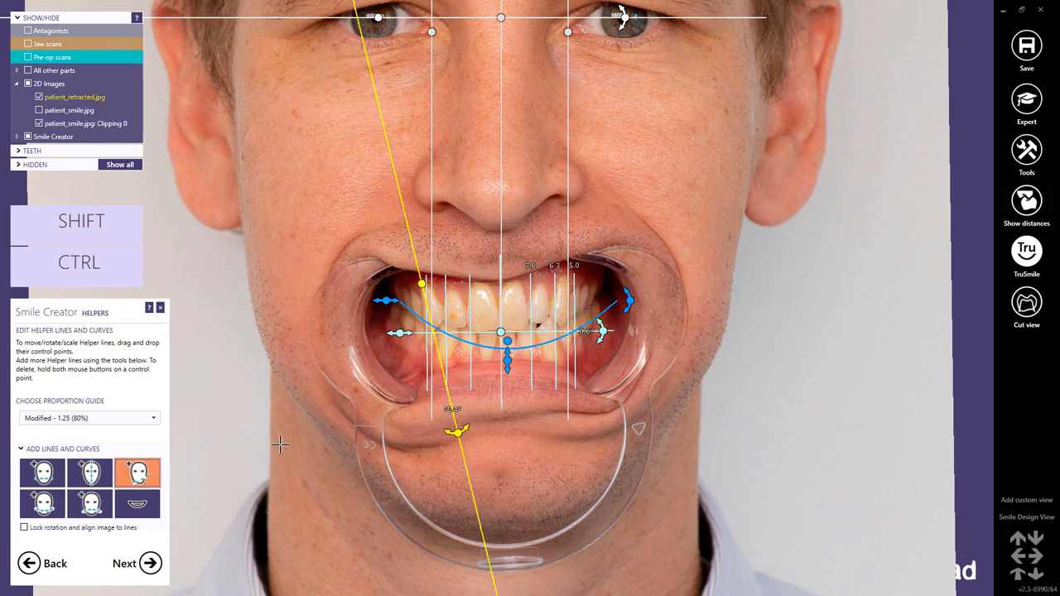
{"action": "left_click", "coordinate": [564, 275]}
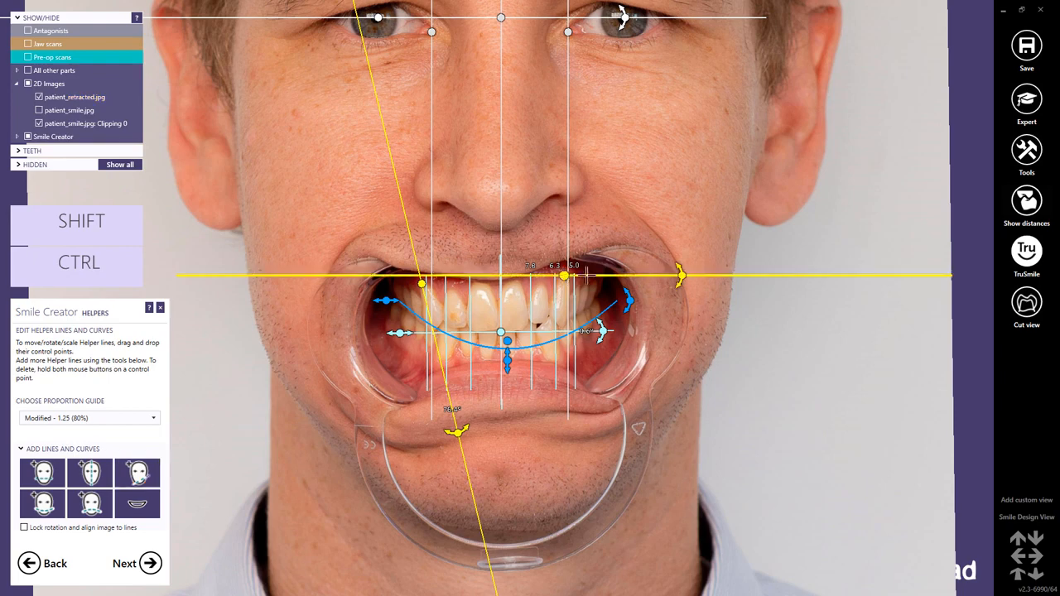
{"action": "left_click_drag", "start_coordinate": [681, 275], "coordinate": [556, 468]}
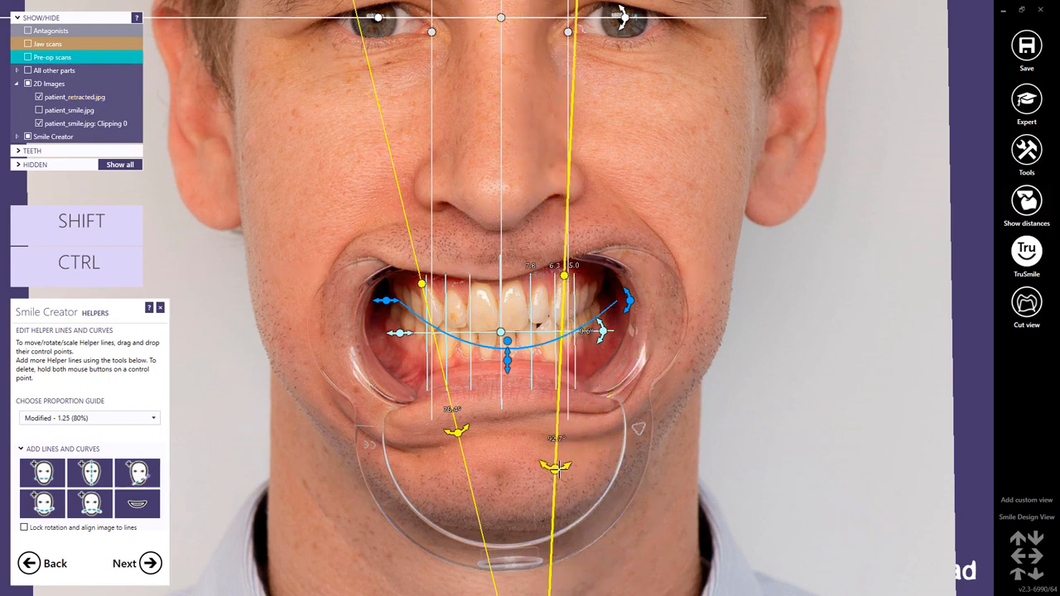
Step: Add an upward-arched curve and raise it to the gum line of the upper front teeth
{"action": "left_click", "coordinate": [92, 503]}
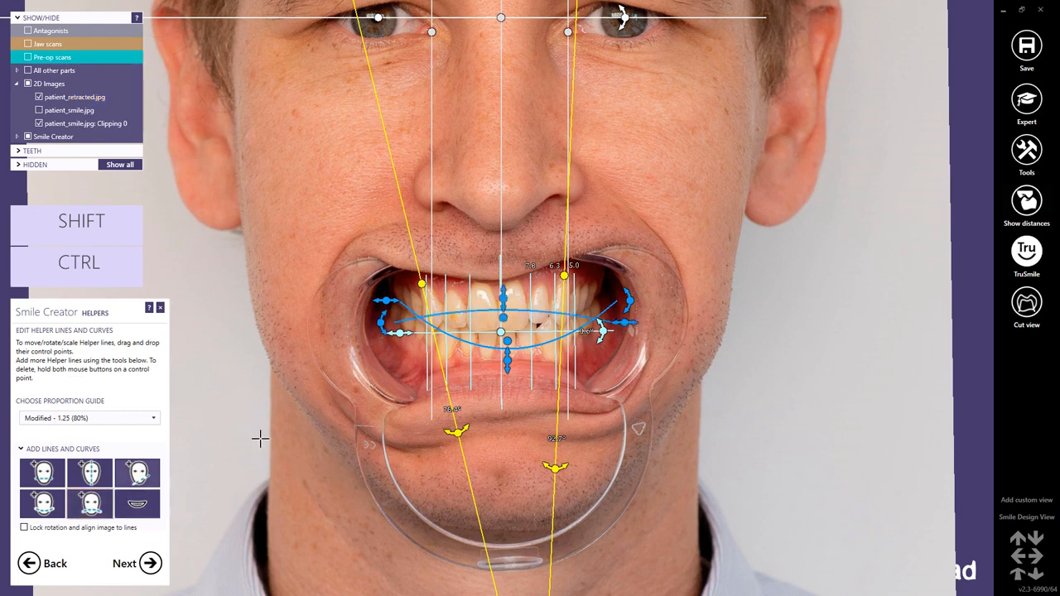
{"action": "left_click_drag", "start_coordinate": [504, 316], "coordinate": [496, 265]}
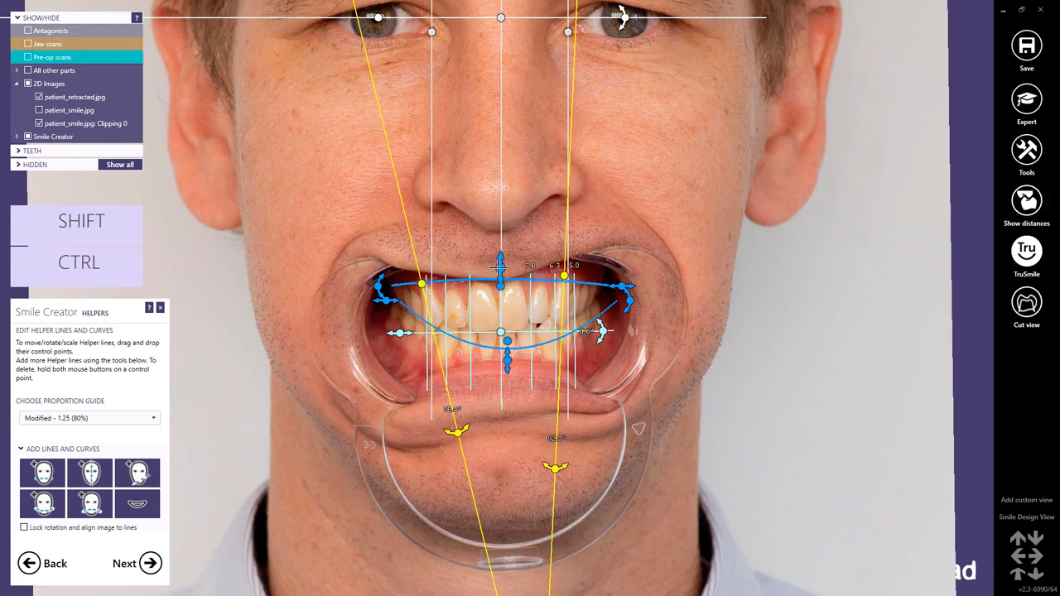
{"action": "left_click", "coordinate": [142, 511]}
{"action": "left_click", "coordinate": [142, 511]}
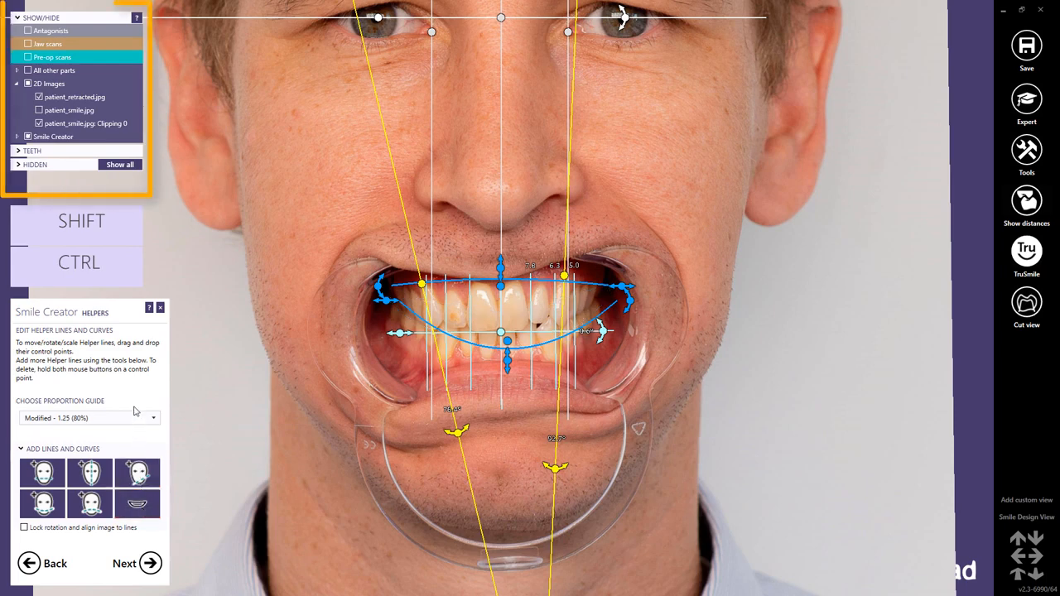
Step: Review the Smile Creator helper lines and curves listed in the object visibility tree
{"action": "left_click", "coordinate": [18, 137]}
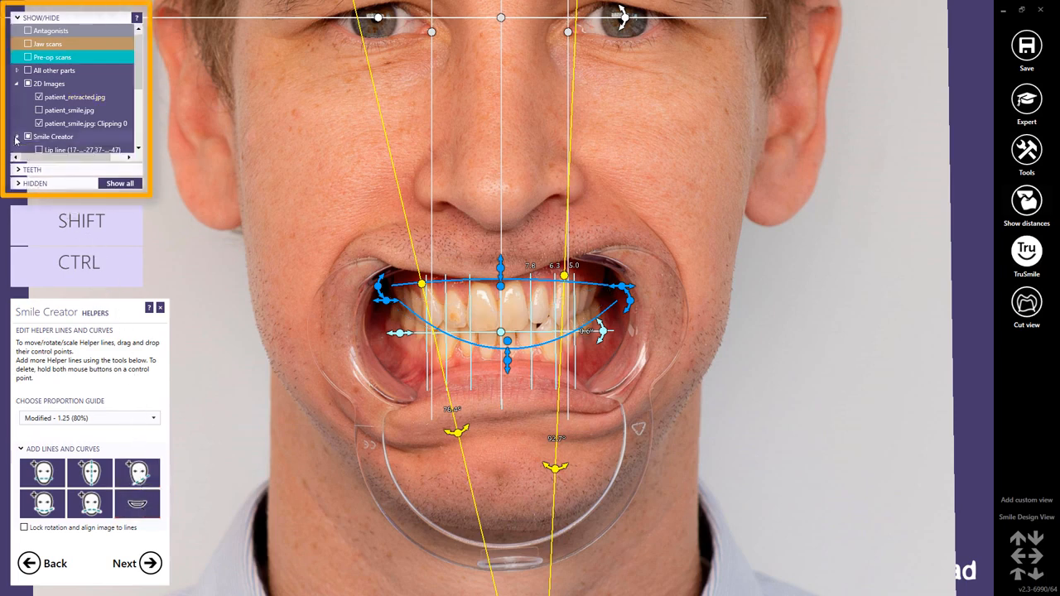
{"action": "left_click_drag", "start_coordinate": [142, 83], "coordinate": [134, 152]}
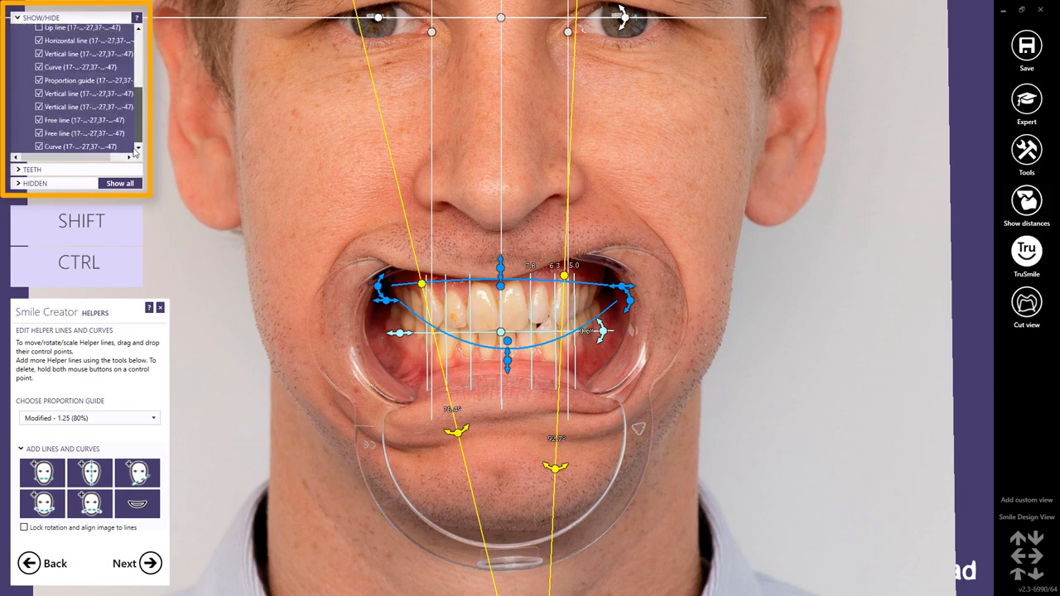
{"action": "scroll", "coordinate": [134, 149], "scroll_direction": "up", "scroll_amount": 5}
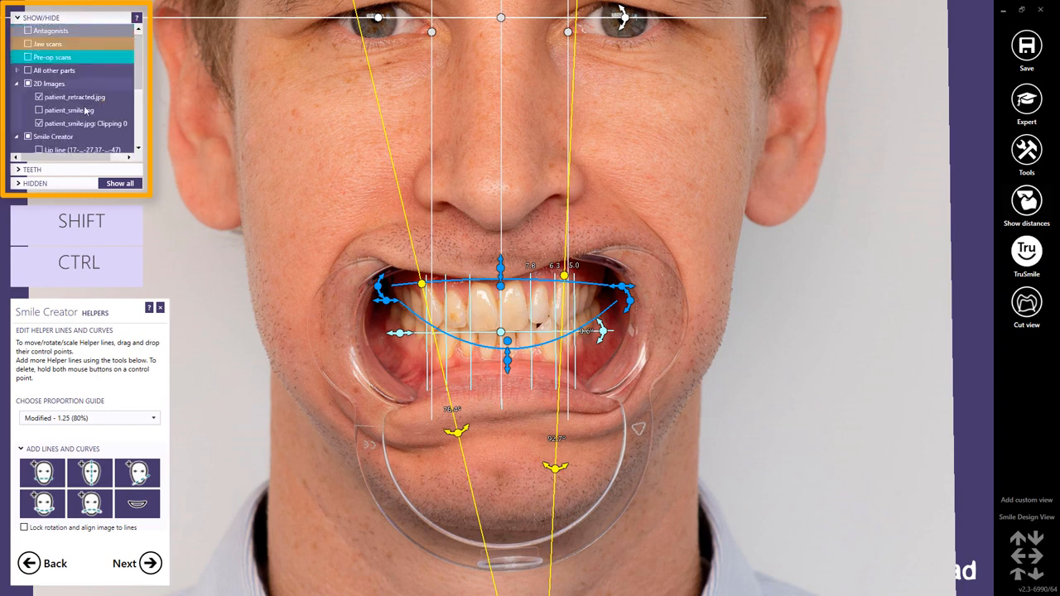
{"action": "left_click", "coordinate": [18, 136]}
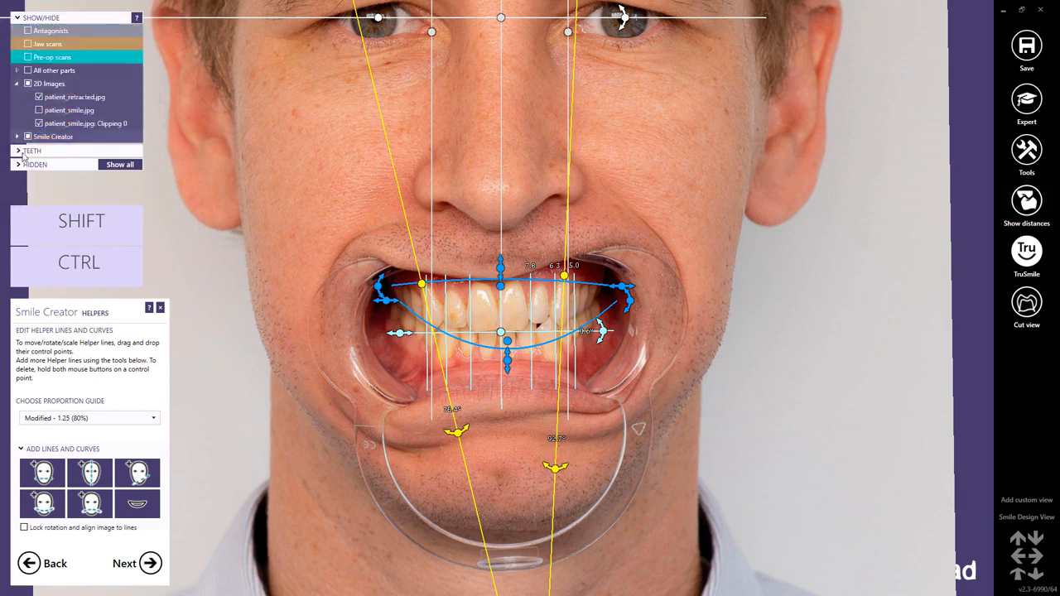
Step: Proceed to the modelling stage and load the pritiT tooth library for the upper front teeth
{"action": "left_click", "coordinate": [151, 563]}
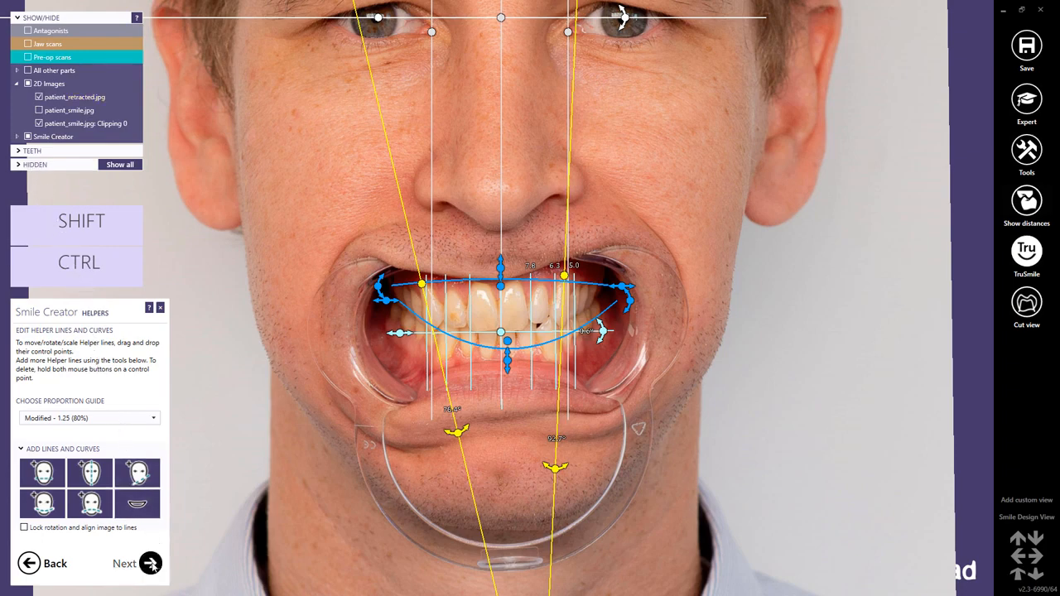
{"action": "left_click", "coordinate": [151, 564]}
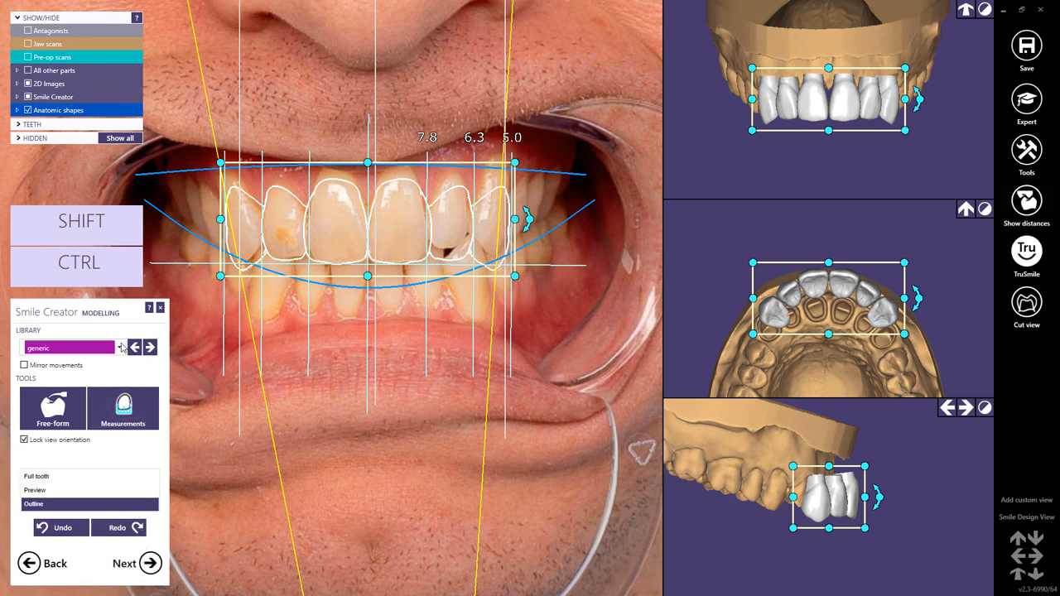
{"action": "left_click", "coordinate": [122, 348]}
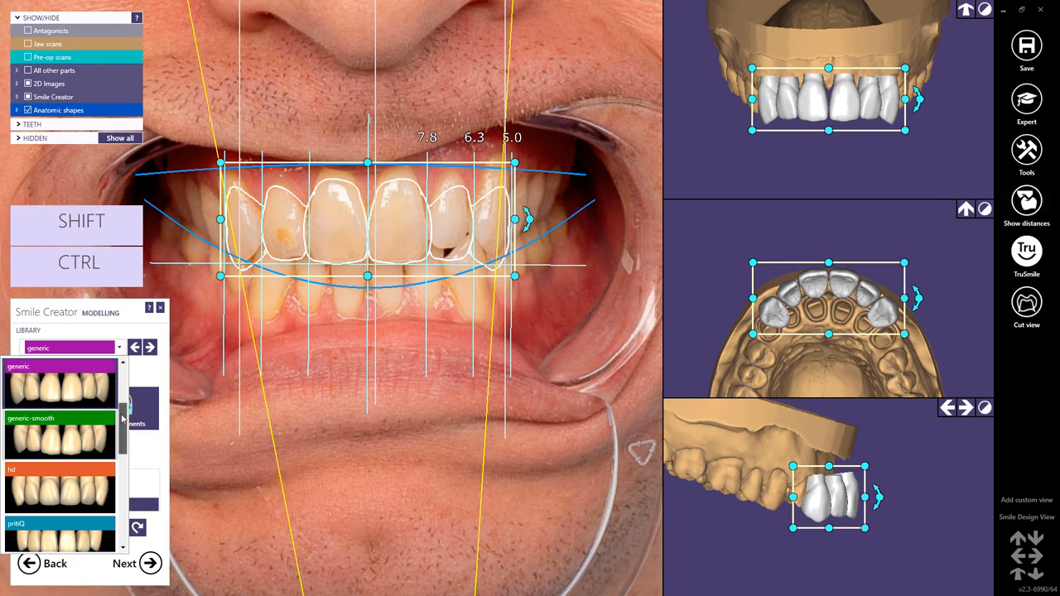
{"action": "scroll", "coordinate": [124, 495], "scroll_direction": "down", "scroll_amount": 5}
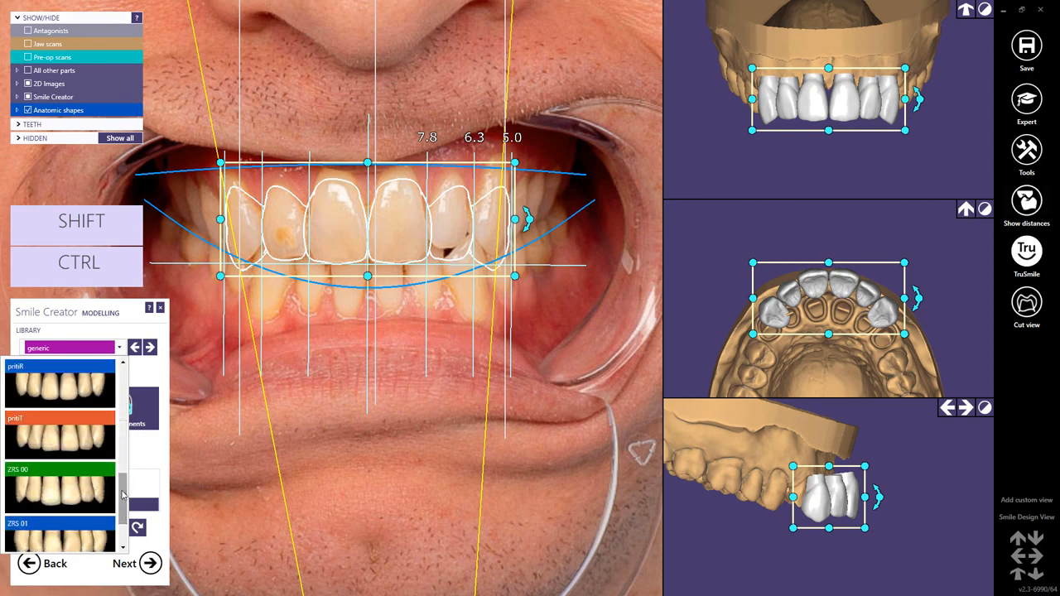
{"action": "left_click", "coordinate": [80, 421]}
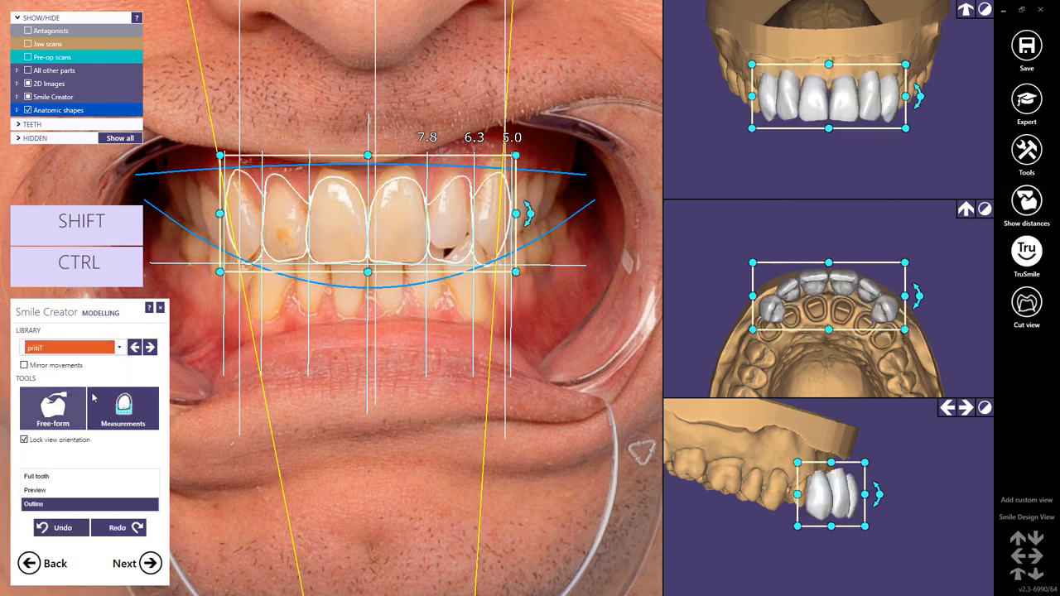
Step: Step back through the tooth libraries, past pritiR and hd, to generic-smooth
{"action": "left_click", "coordinate": [134, 348]}
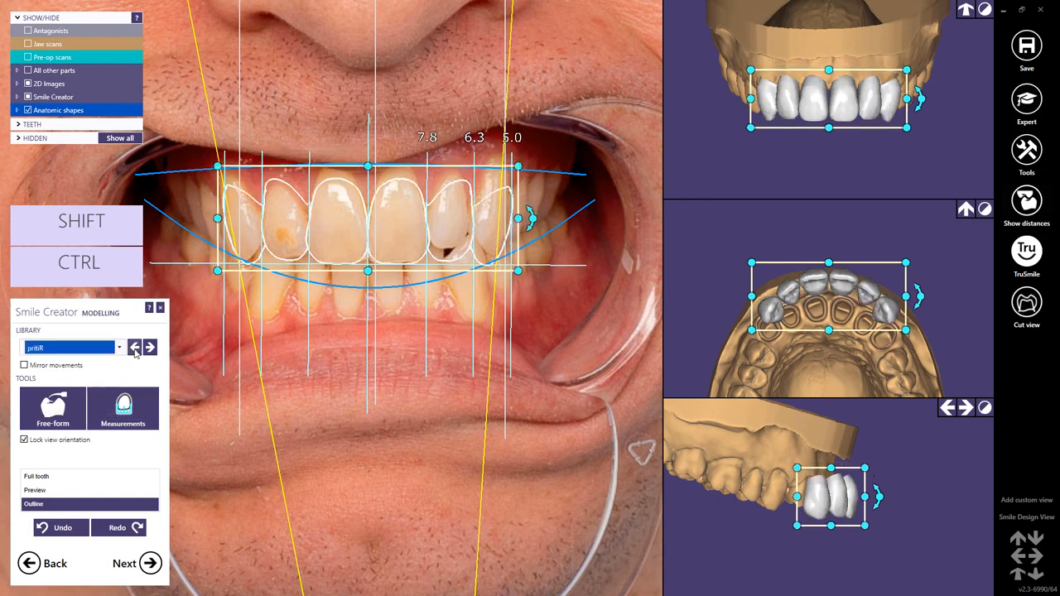
{"action": "left_click", "coordinate": [134, 348]}
{"action": "left_click", "coordinate": [134, 348]}
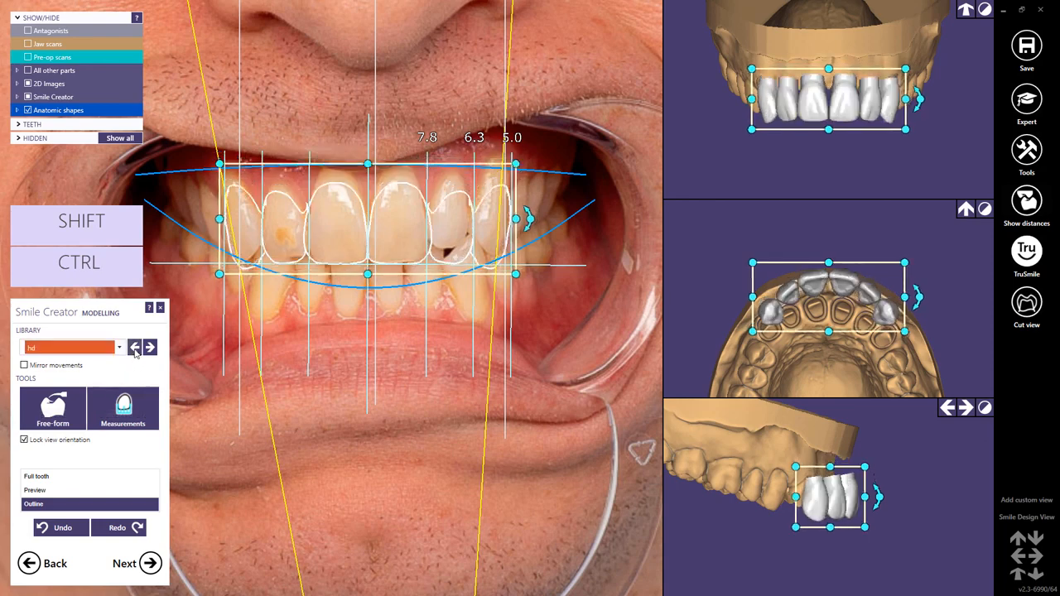
{"action": "left_click", "coordinate": [134, 348]}
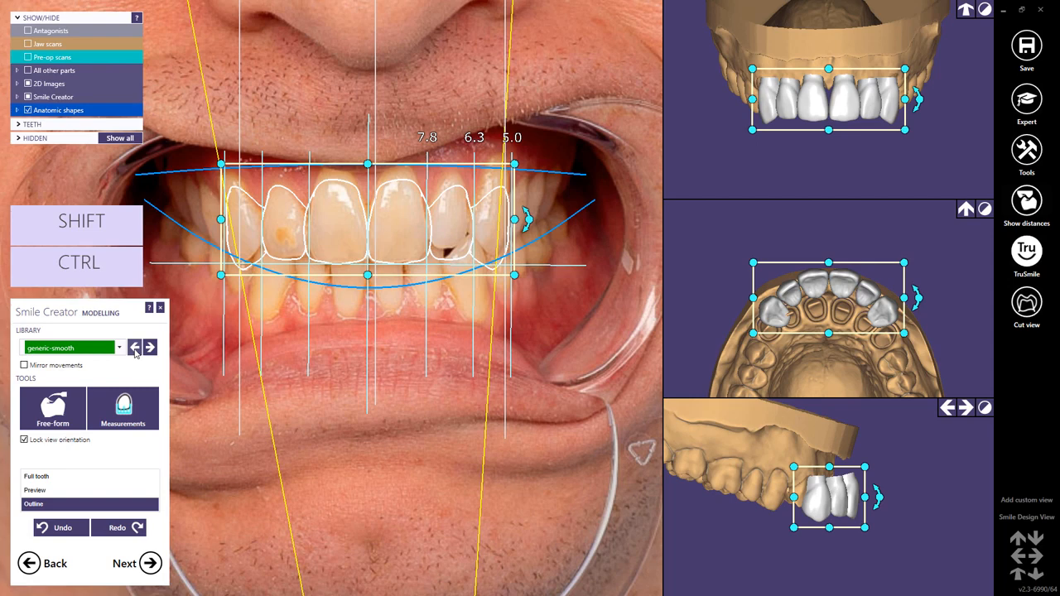
Step: Switch the tooth setup to the ashortia library directly on the photo, and shift the whole tooth group slightly downwards
{"action": "key", "text": "ctrl"}
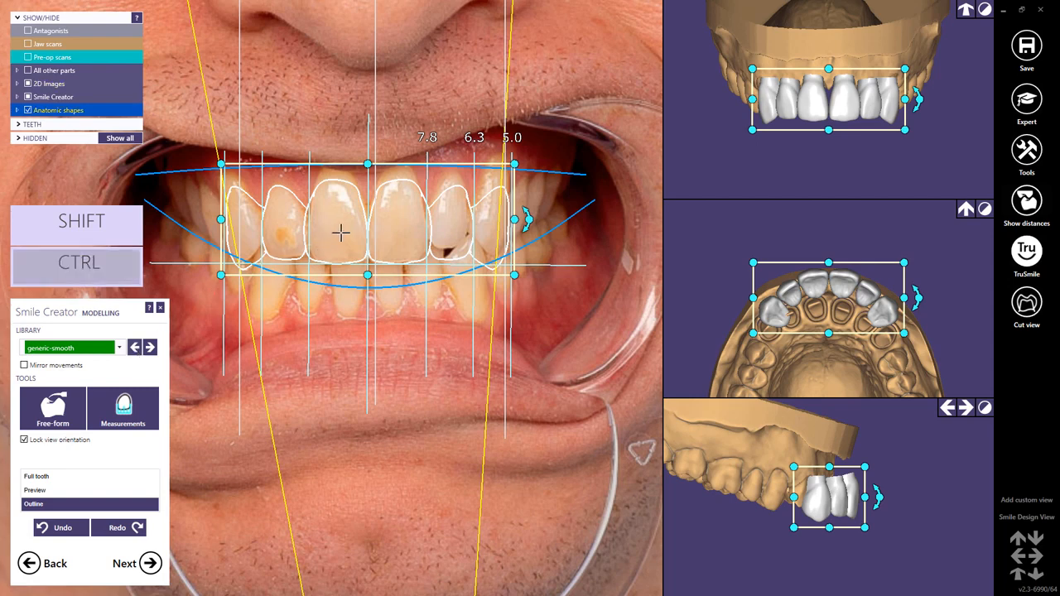
{"action": "left_click", "coordinate": [340, 232], "text": "ctrl"}
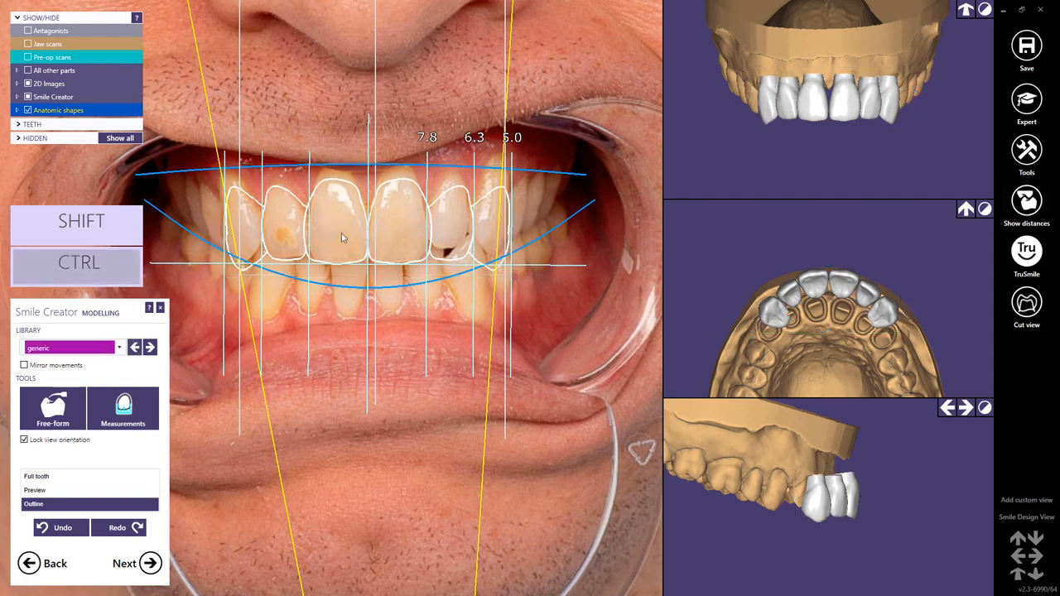
{"action": "left_click", "coordinate": [341, 236], "text": "ctrl"}
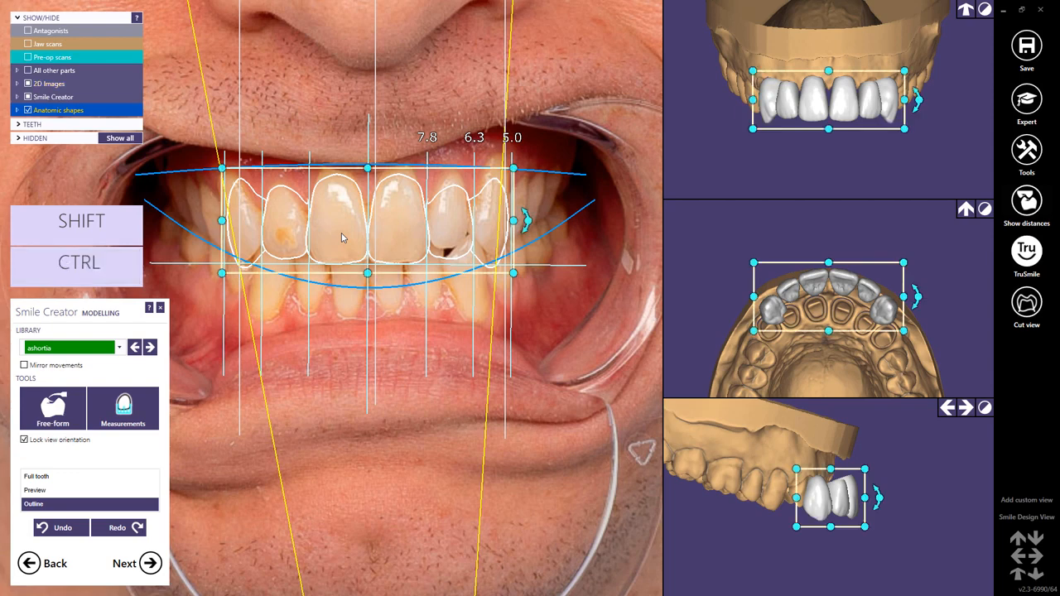
{"action": "left_click_drag", "start_coordinate": [341, 238], "coordinate": [340, 234]}
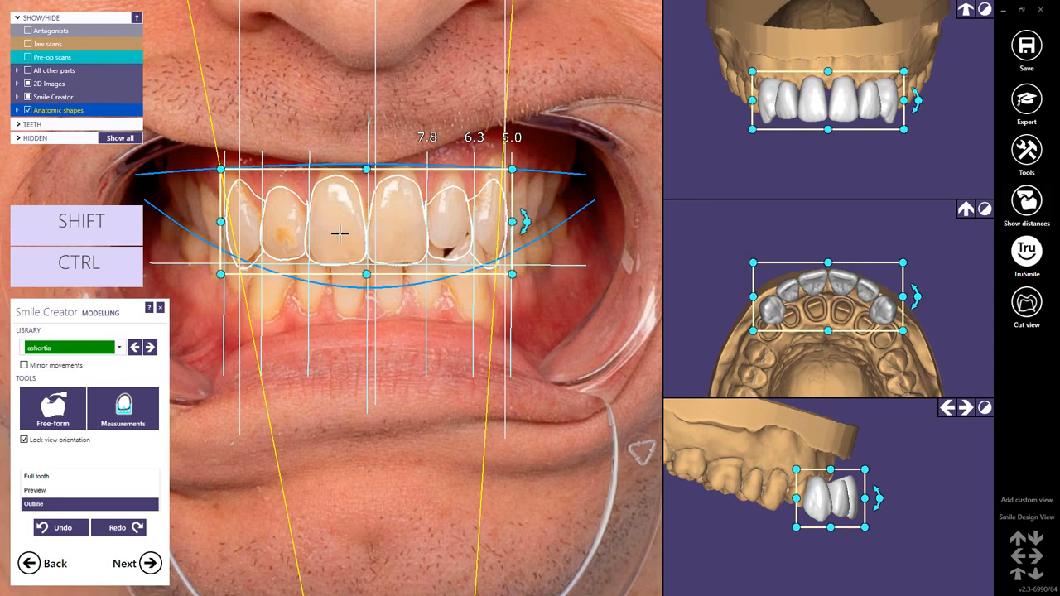
Step: Stretch the six-tooth group slightly towards the gums on the photo, and nudge it slightly upwards in the frontal model view
{"action": "left_click_drag", "start_coordinate": [367, 169], "coordinate": [366, 162]}
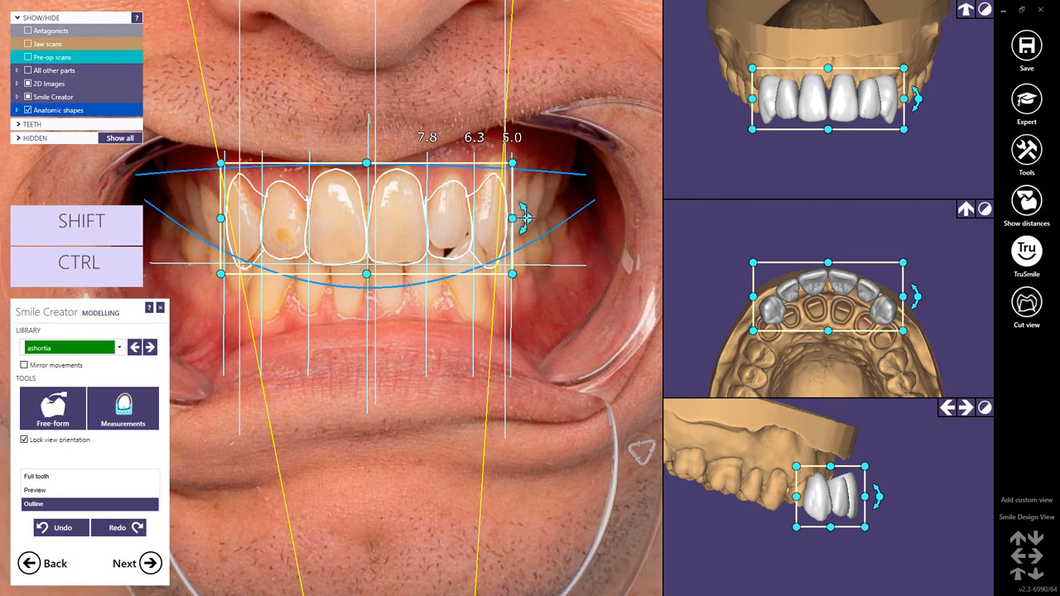
{"action": "left_click_drag", "start_coordinate": [527, 219], "coordinate": [527, 219]}
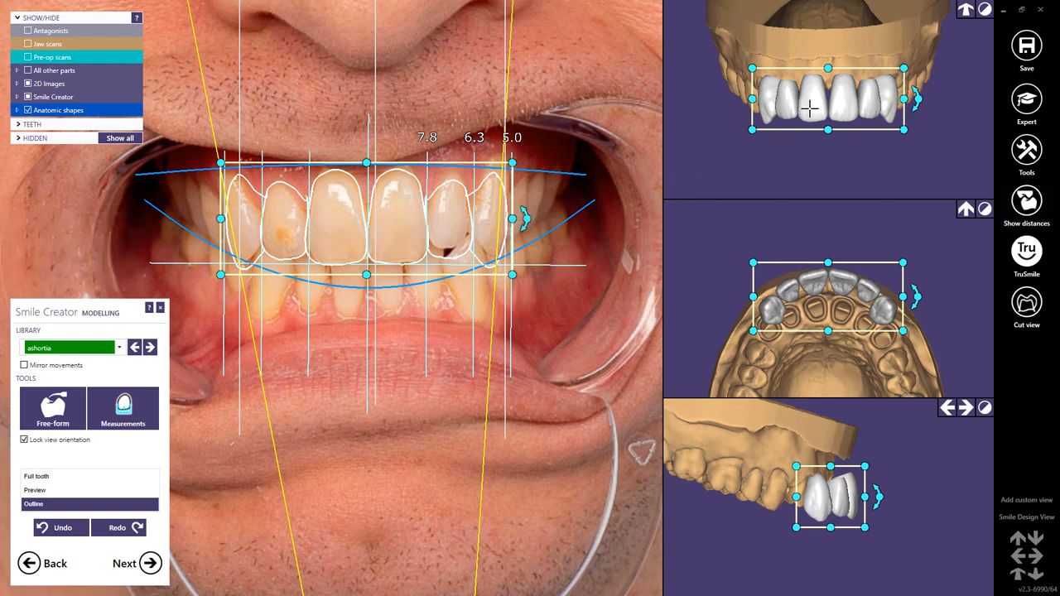
{"action": "left_click_drag", "start_coordinate": [810, 108], "coordinate": [811, 106]}
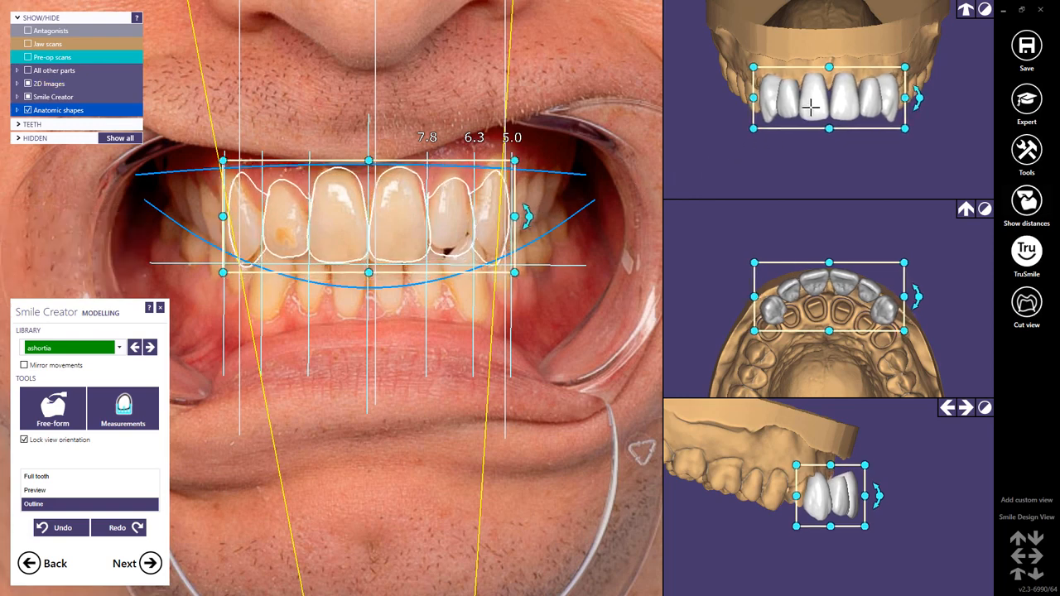
{"action": "left_click", "coordinate": [990, 9]}
{"action": "left_click", "coordinate": [990, 9]}
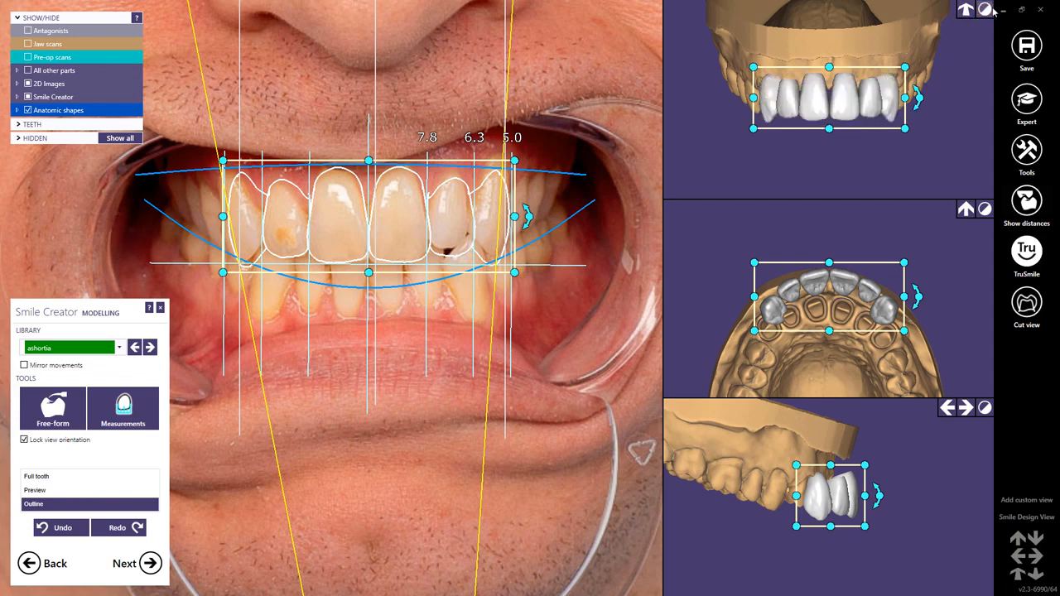
Step: Move the tooth group back onto the arch in the occlusal view, adjust its depth, and tilt it slightly in the lateral view
{"action": "left_click_drag", "start_coordinate": [871, 286], "coordinate": [872, 319]}
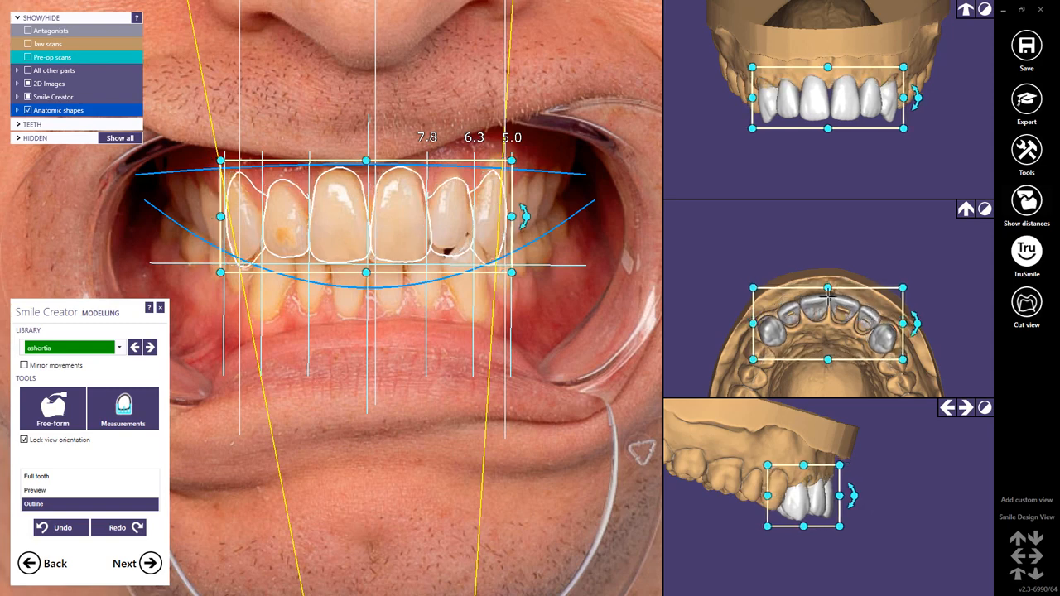
{"action": "left_click_drag", "start_coordinate": [828, 287], "coordinate": [827, 289]}
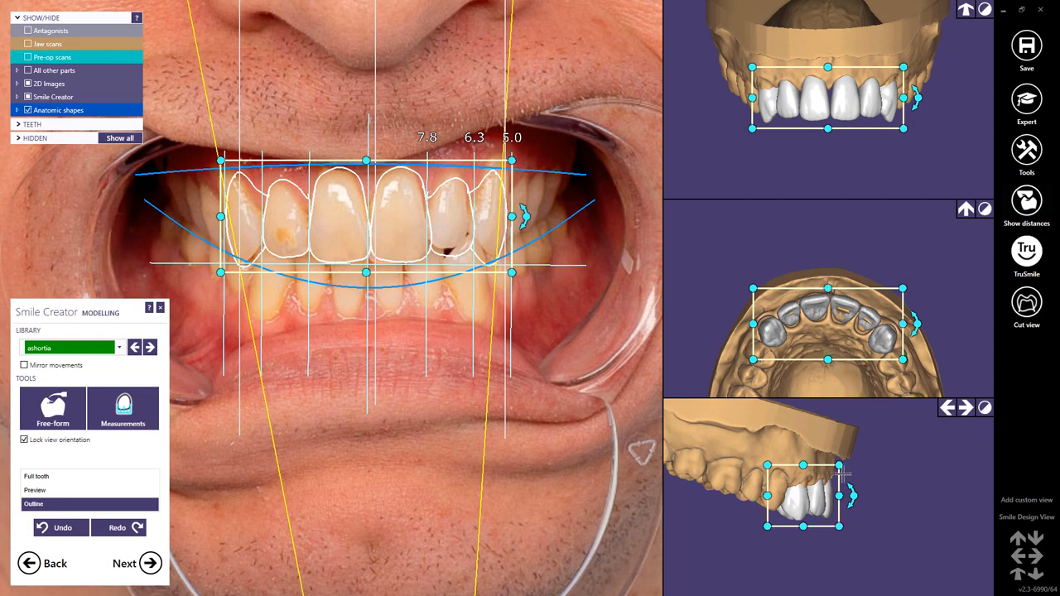
{"action": "left_click_drag", "start_coordinate": [852, 495], "coordinate": [853, 501]}
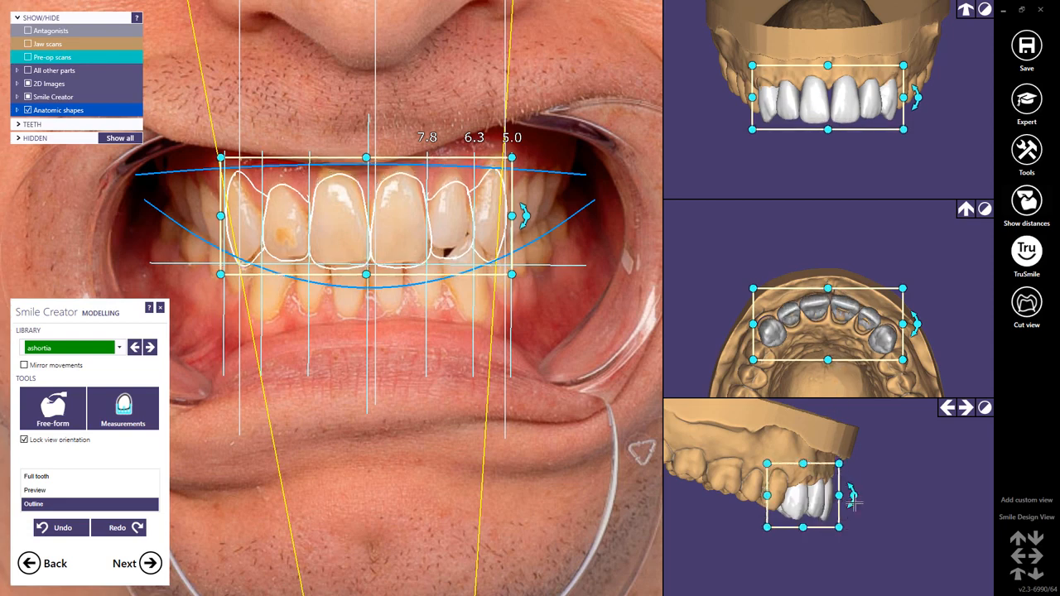
{"action": "left_click", "coordinate": [949, 408]}
{"action": "left_click", "coordinate": [966, 409]}
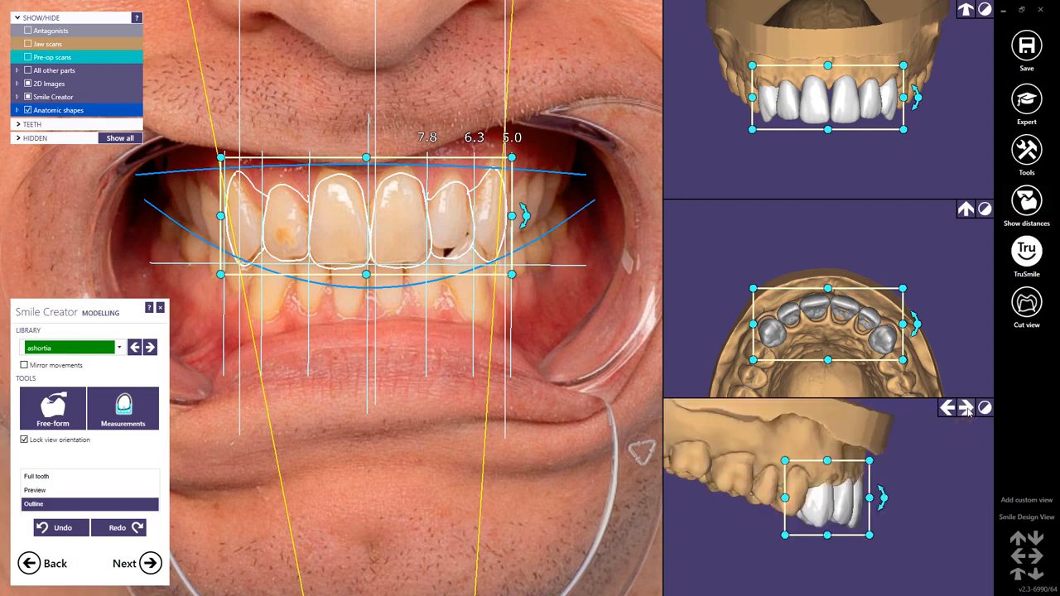
Step: Select the two central incisors together, shift them slightly forward in the occlusal view, and fine-tune their length in the frontal view
{"action": "left_click", "coordinate": [853, 267]}
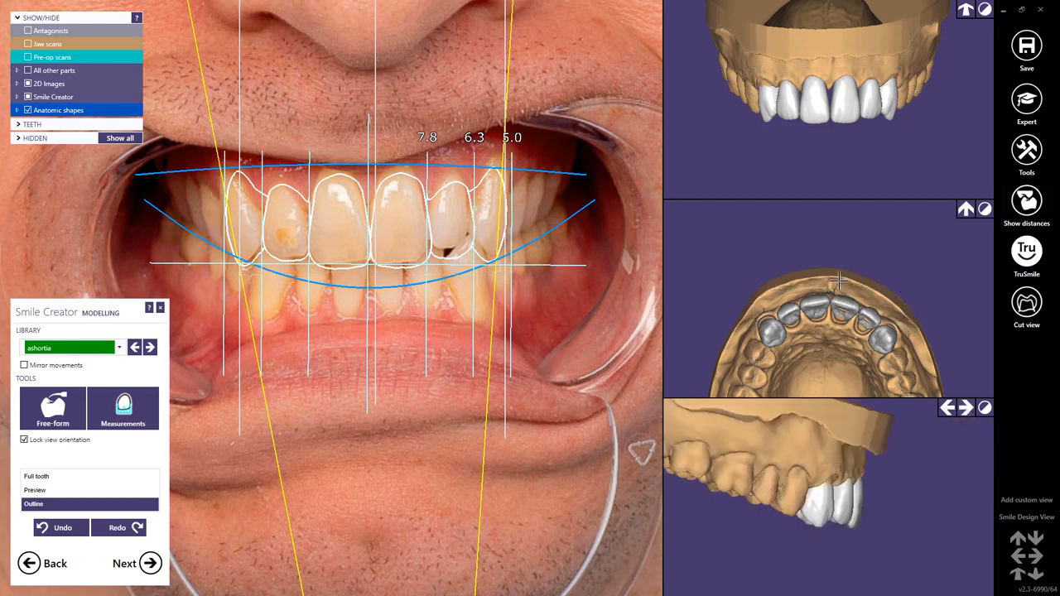
{"action": "left_click", "coordinate": [814, 346]}
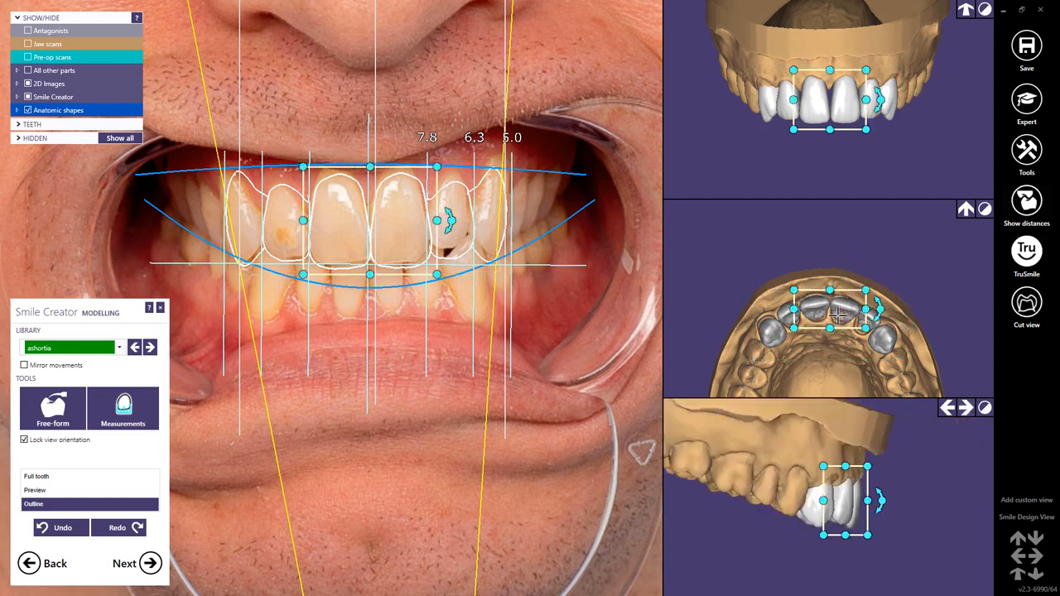
{"action": "left_click_drag", "start_coordinate": [837, 313], "coordinate": [837, 311]}
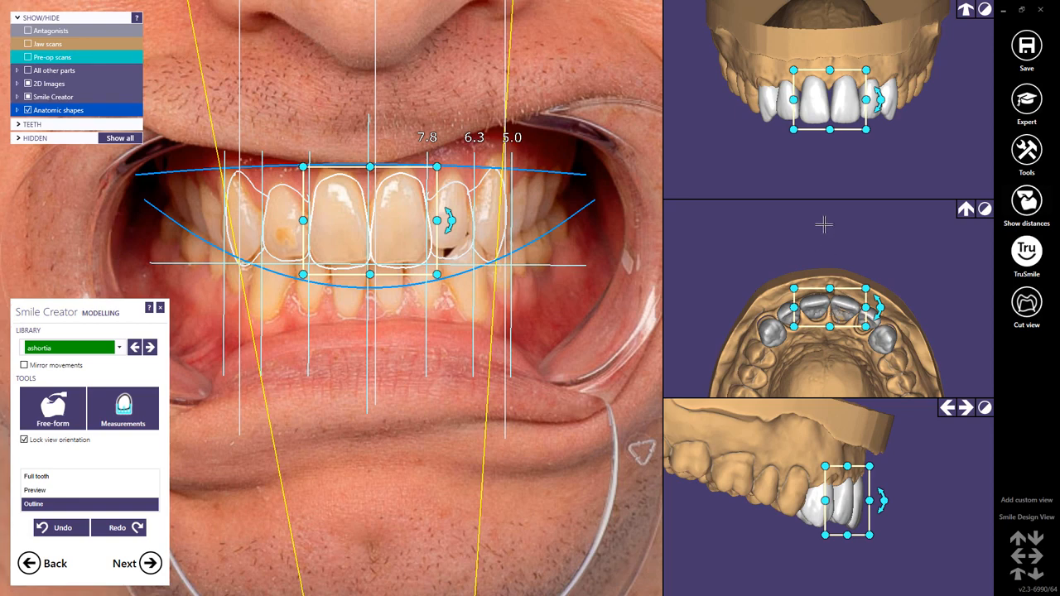
{"action": "left_click_drag", "start_coordinate": [829, 129], "coordinate": [830, 134]}
Step: Fine-tune both lateral incisors in the occlusal view, moving the patient's right one slightly inward and the left one slightly outward
{"action": "left_click", "coordinate": [782, 313]}
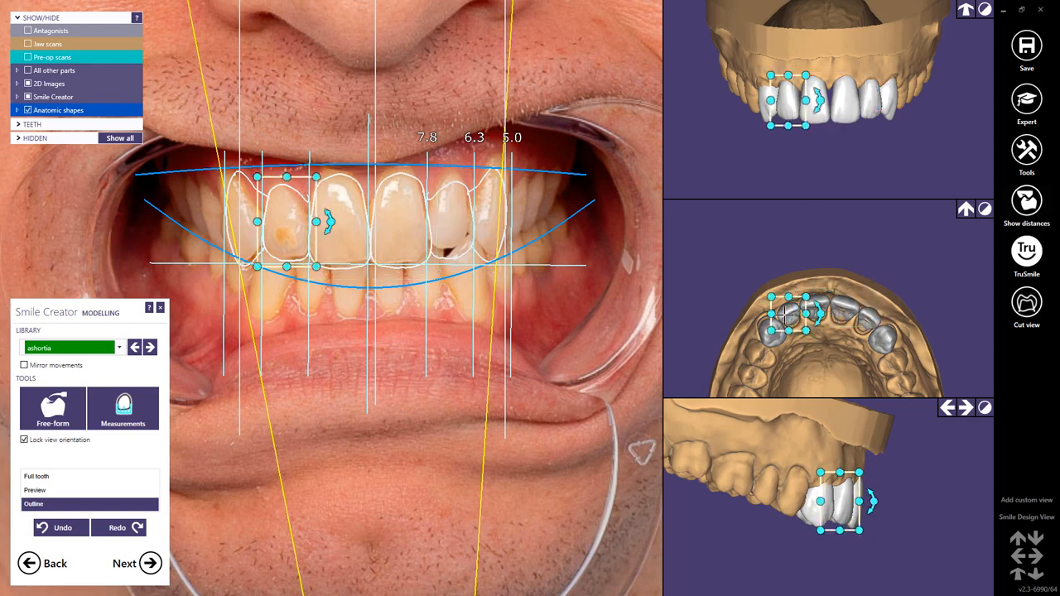
{"action": "left_click_drag", "start_coordinate": [784, 313], "coordinate": [786, 316]}
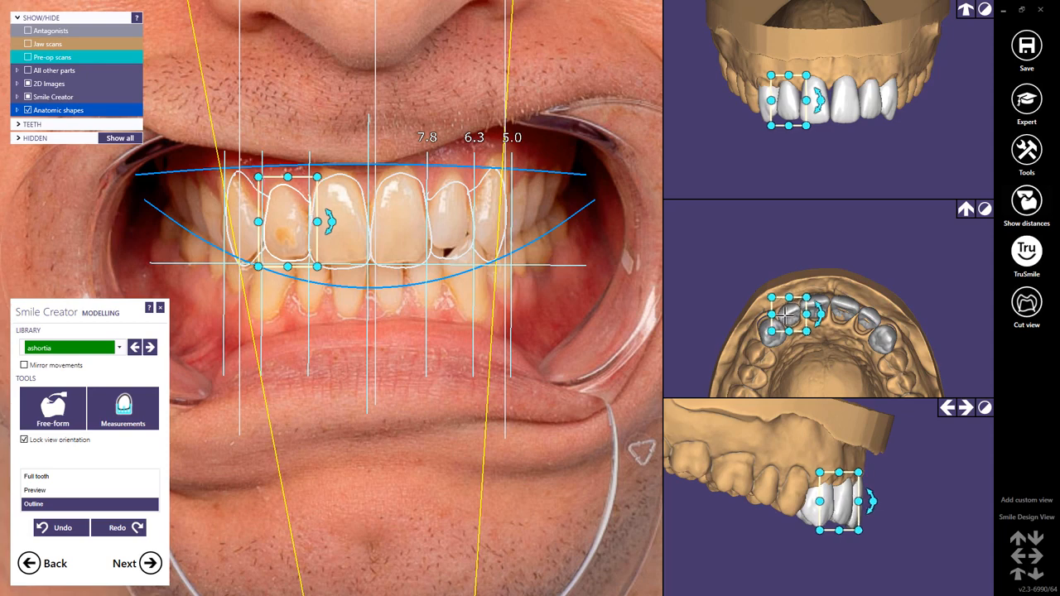
{"action": "left_click", "coordinate": [860, 323]}
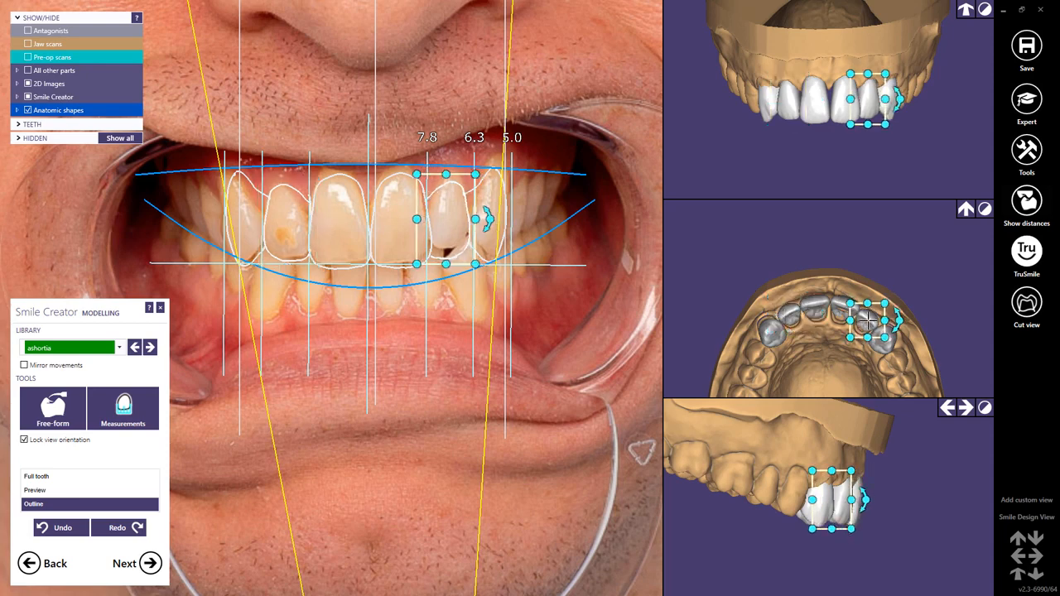
{"action": "left_click_drag", "start_coordinate": [868, 321], "coordinate": [868, 319]}
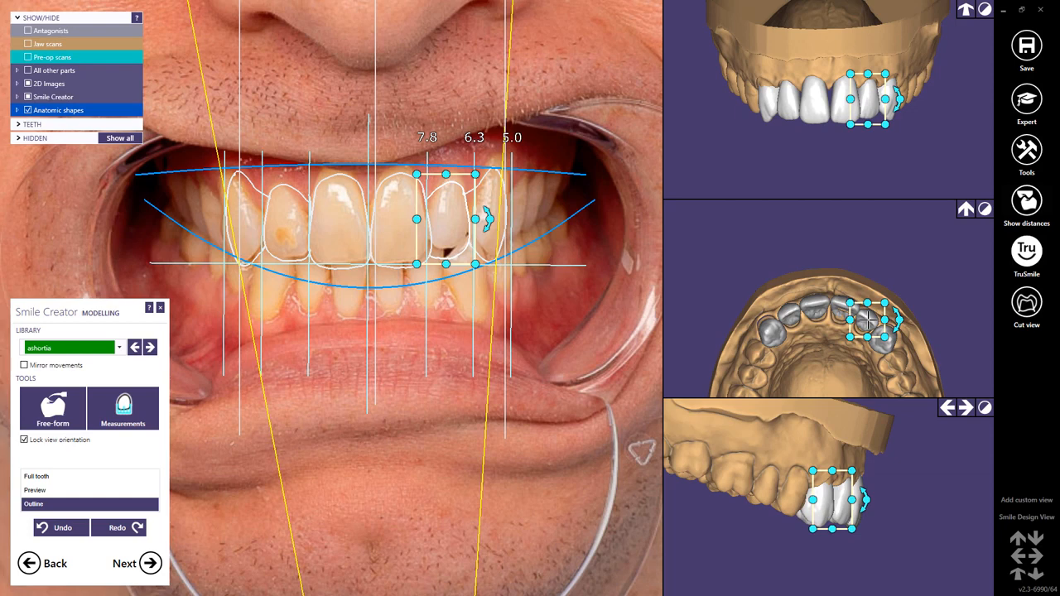
Step: Enable mirrored movements, rotate the canines in the occlusal view, and shift them slightly outwards and upwards in the frontal view
{"action": "left_click", "coordinate": [774, 333]}
{"action": "key", "text": "shift+ctrl"}
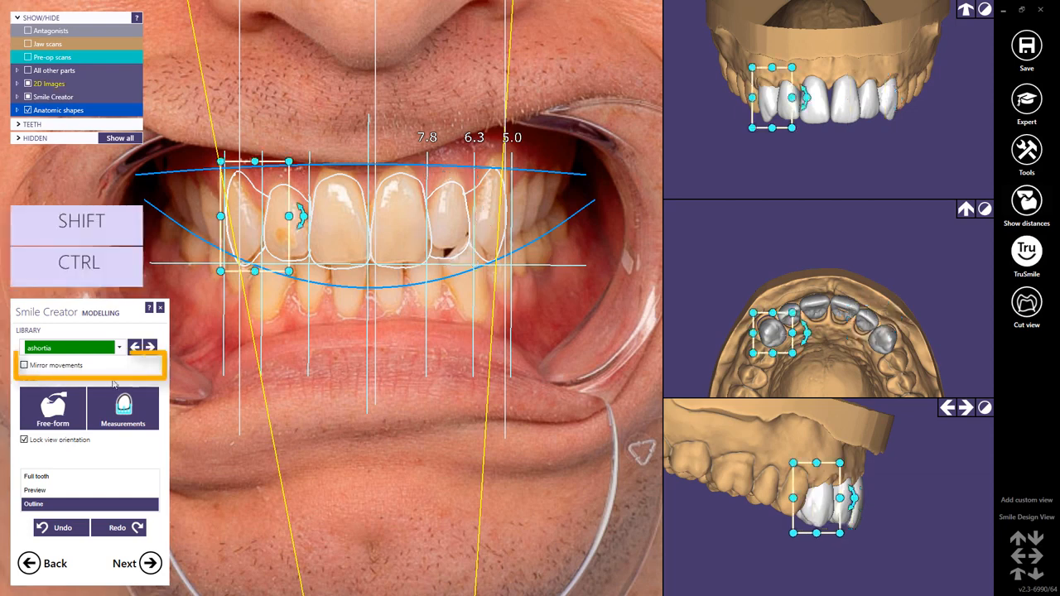
{"action": "left_click", "coordinate": [23, 366]}
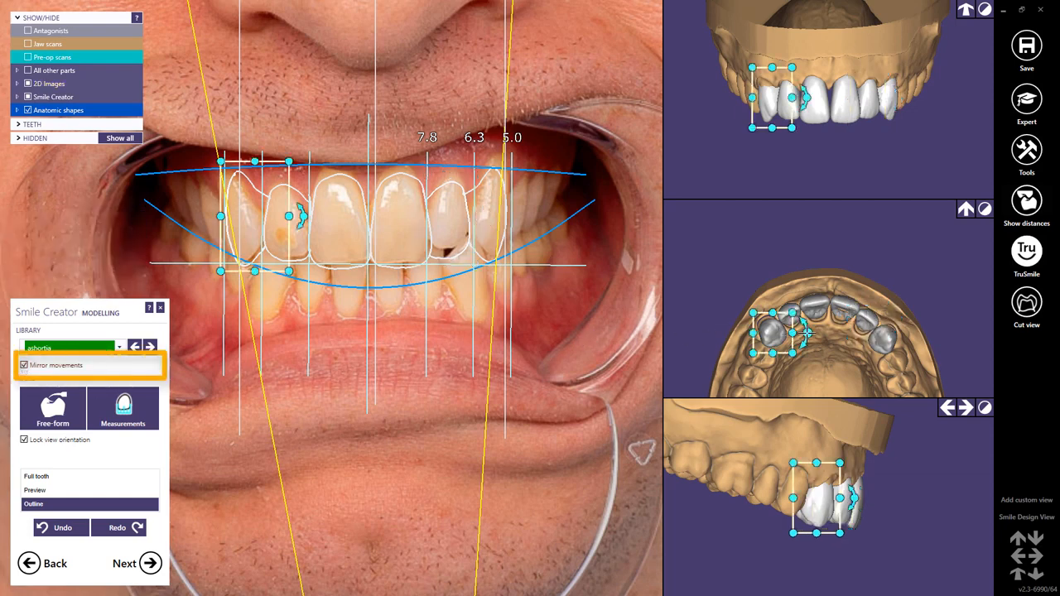
{"action": "left_click_drag", "start_coordinate": [806, 333], "coordinate": [769, 332]}
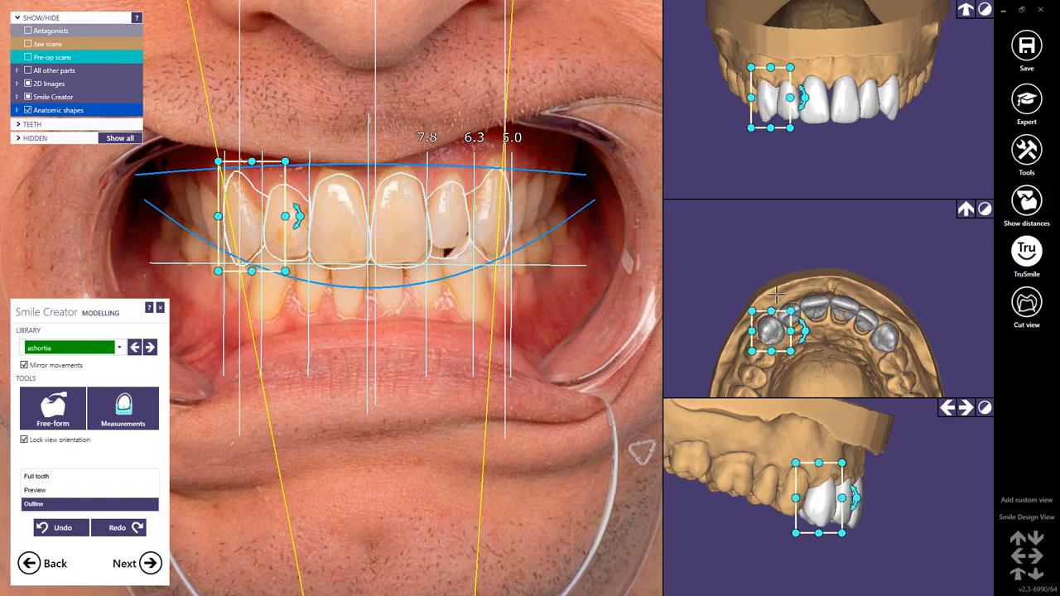
{"action": "left_click_drag", "start_coordinate": [768, 104], "coordinate": [804, 94]}
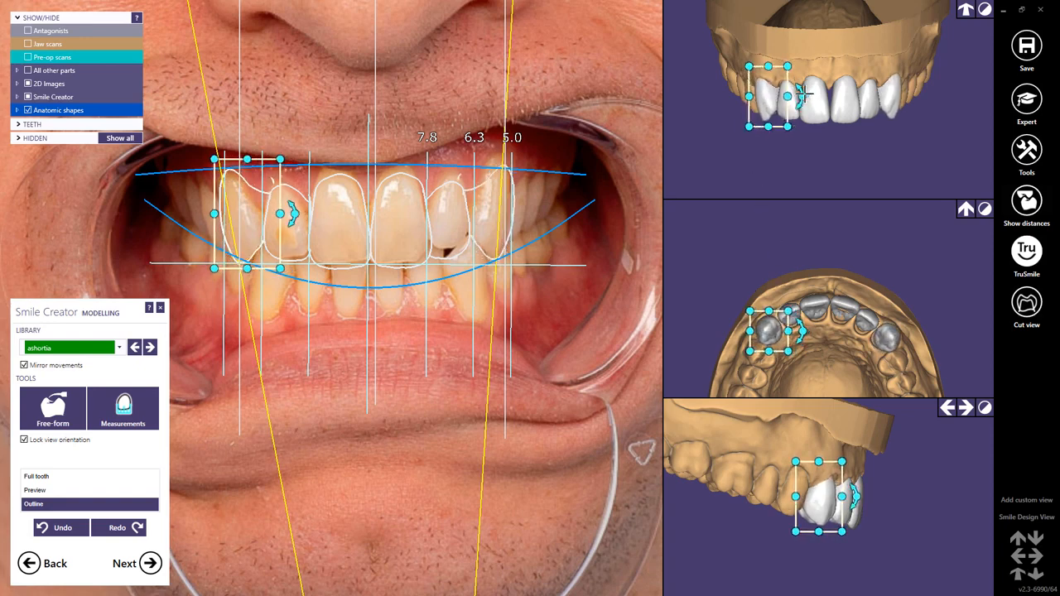
Step: Turn off mirrored movements and resize the patient's left lateral incisor individually on the photo to fit its neighbours
{"action": "left_click", "coordinate": [452, 237], "text": "ctrl+shift"}
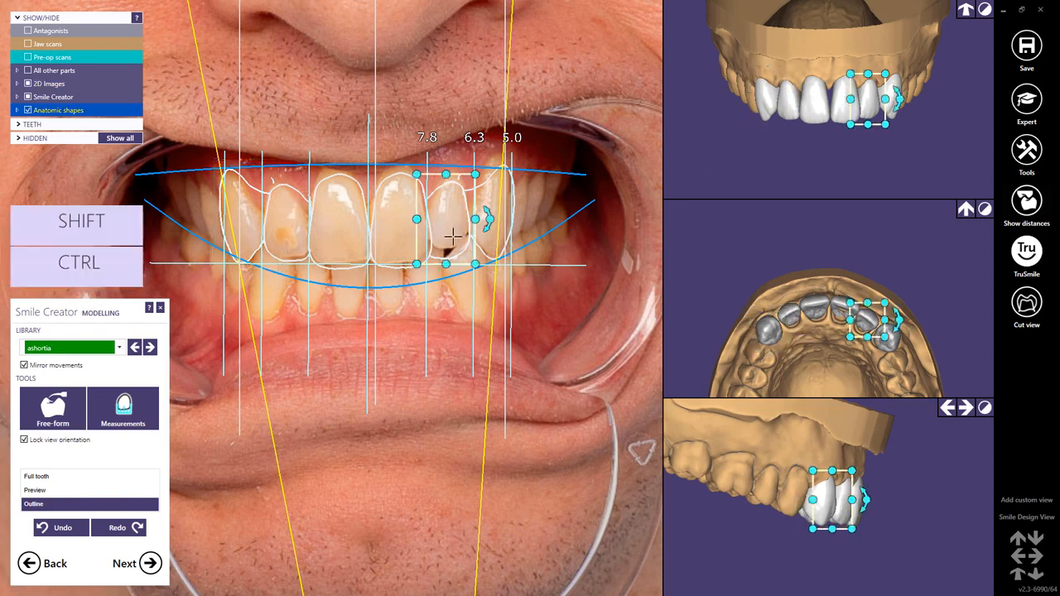
{"action": "left_click_drag", "start_coordinate": [446, 265], "coordinate": [445, 262]}
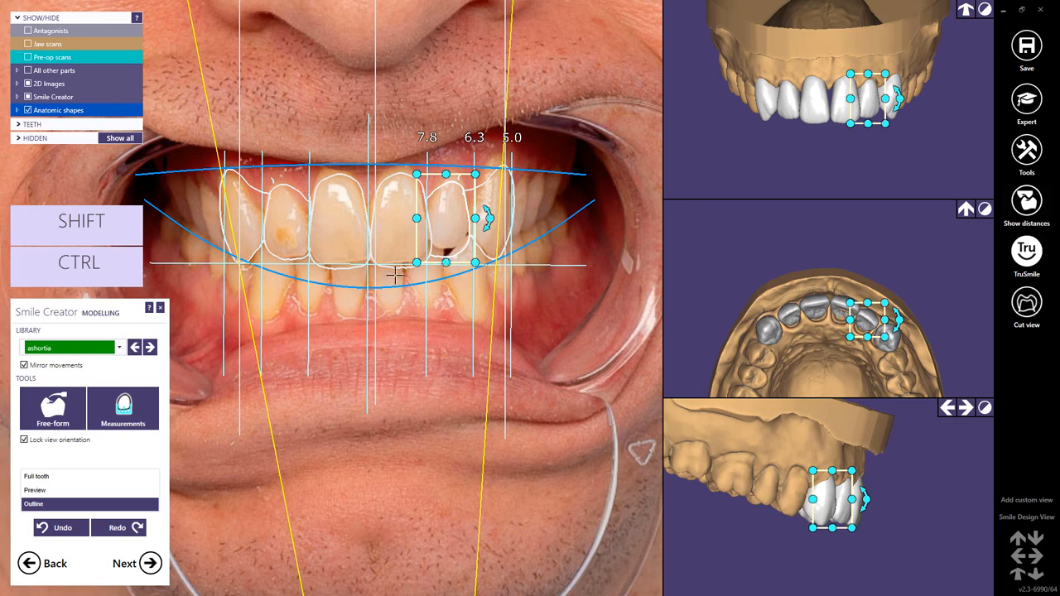
{"action": "left_click", "coordinate": [24, 365]}
{"action": "left_click_drag", "start_coordinate": [474, 218], "coordinate": [477, 218]}
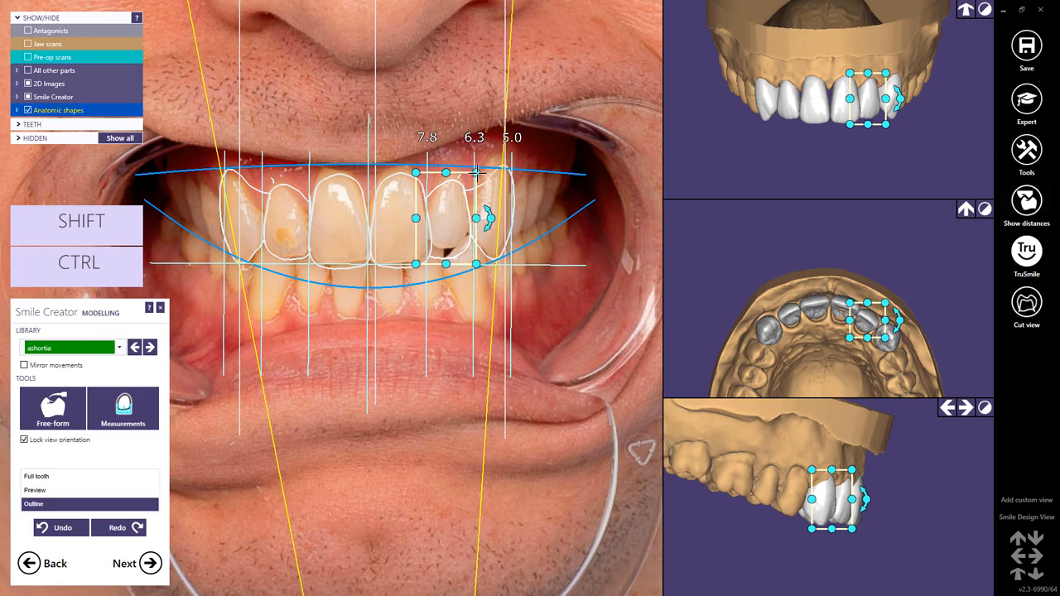
{"action": "left_click_drag", "start_coordinate": [476, 172], "coordinate": [447, 168]}
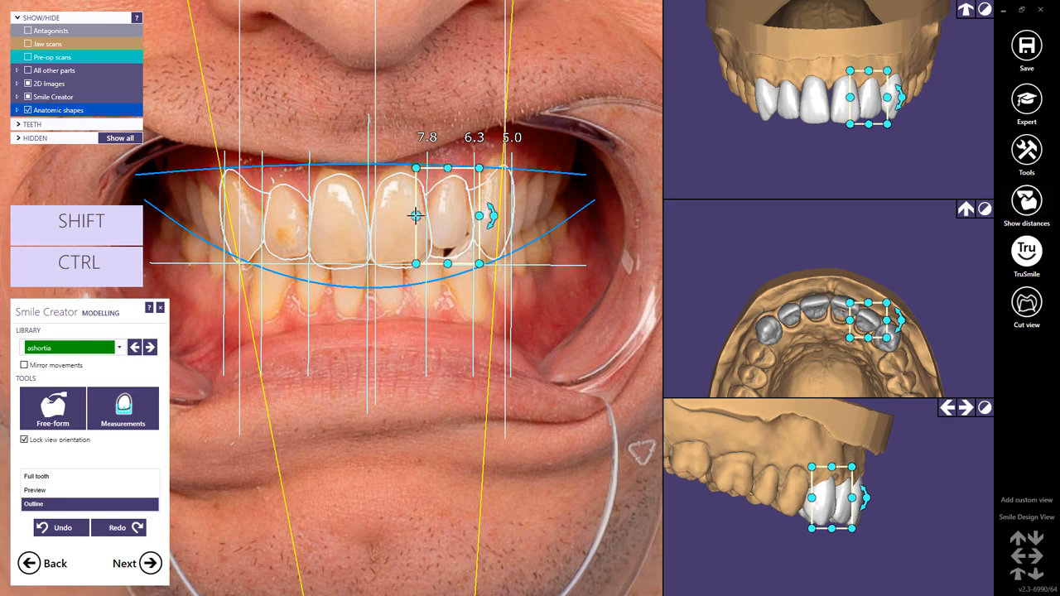
{"action": "left_click_drag", "start_coordinate": [416, 216], "coordinate": [417, 215]}
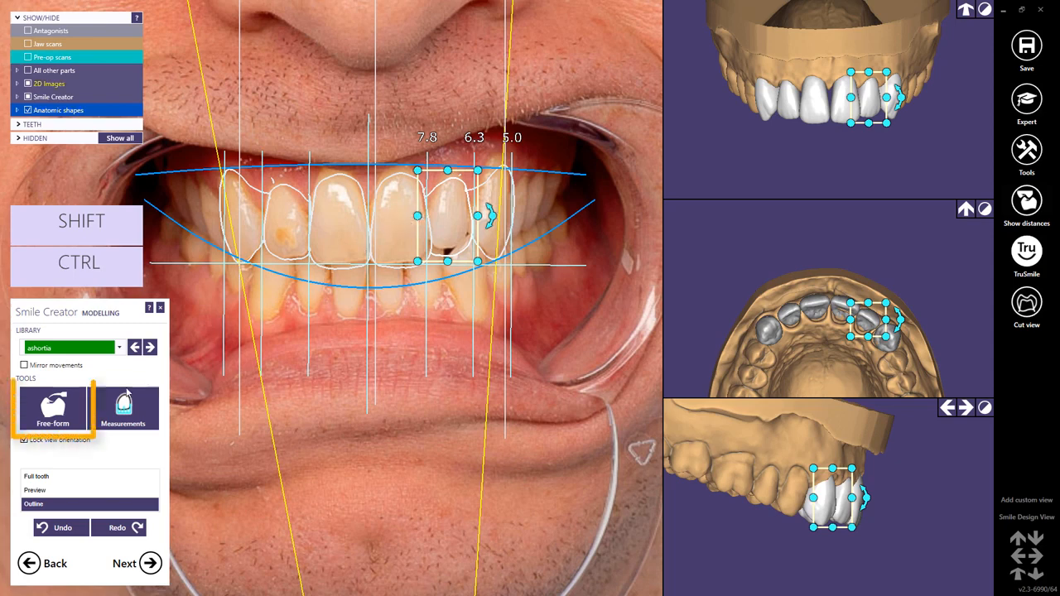
Step: Free-form the contour between the right canine and lateral incisor with Tooth Parts, adjust the central incisor with Entire Tooth, and accept
{"action": "left_click", "coordinate": [55, 408]}
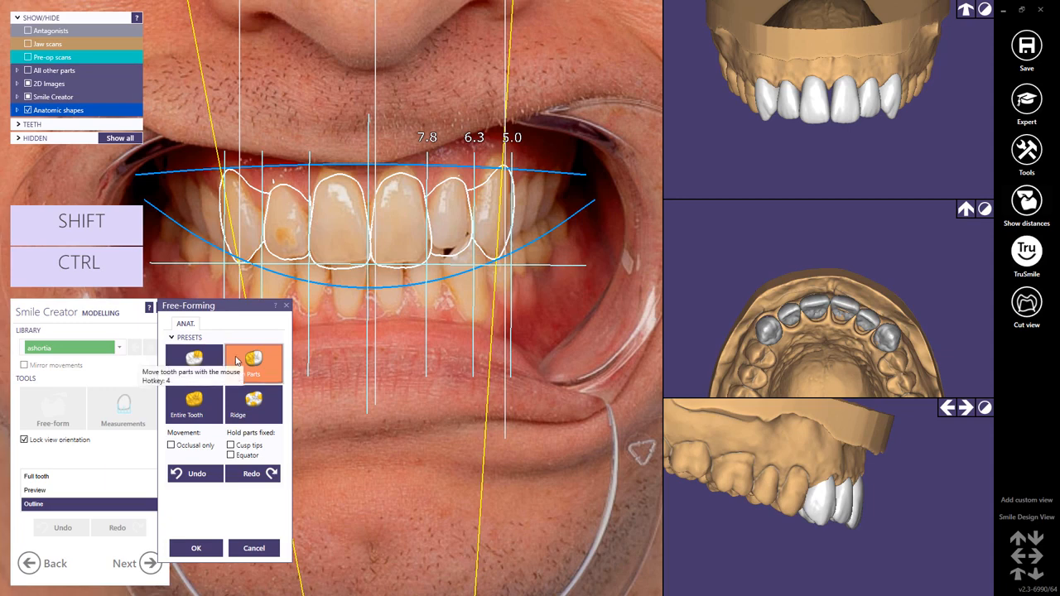
{"action": "scroll", "coordinate": [369, 240], "scroll_direction": "up", "scroll_amount": 2}
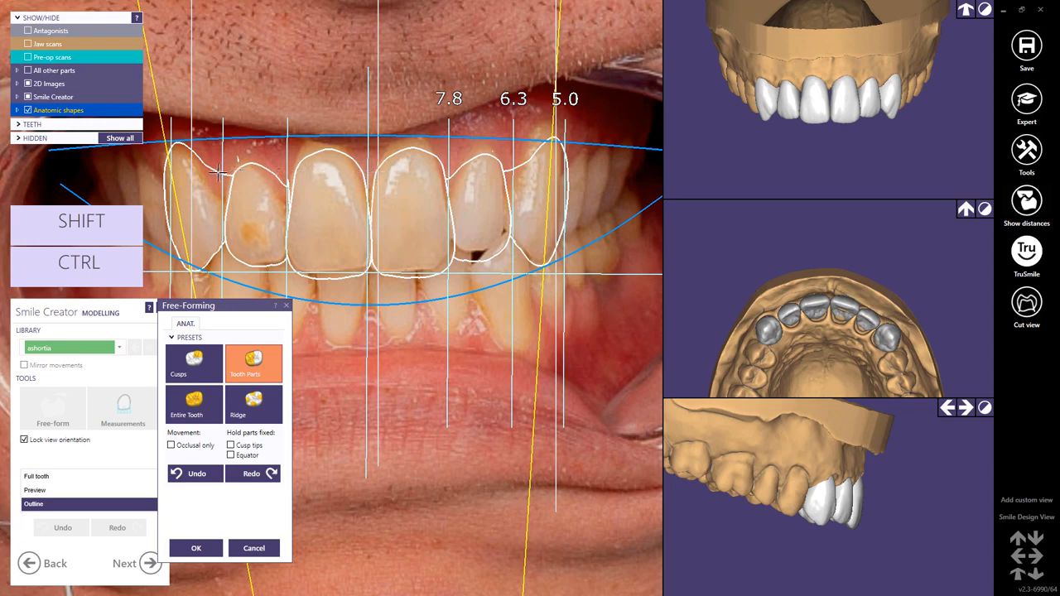
{"action": "left_click", "coordinate": [200, 394]}
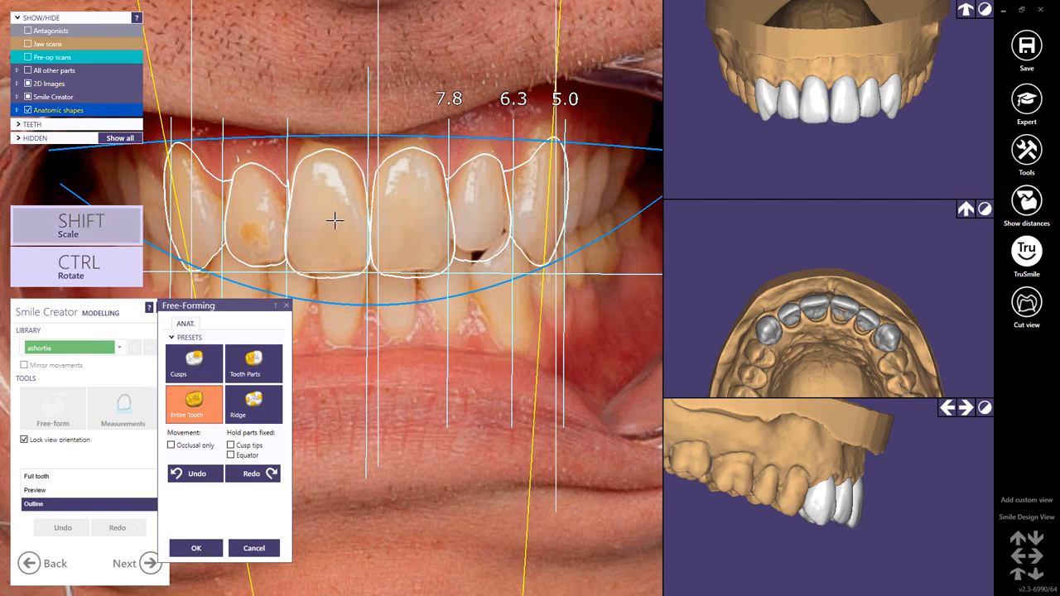
{"action": "mouse_move", "coordinate": [334, 219]}
{"action": "left_mouse_down", "text": "shift"}
{"action": "mouse_move", "coordinate": [338, 228]}
{"action": "mouse_move", "coordinate": [324, 219]}
{"action": "mouse_move", "coordinate": [347, 218]}
{"action": "mouse_move", "coordinate": [329, 223]}
{"action": "left_mouse_up", "text": "shift"}
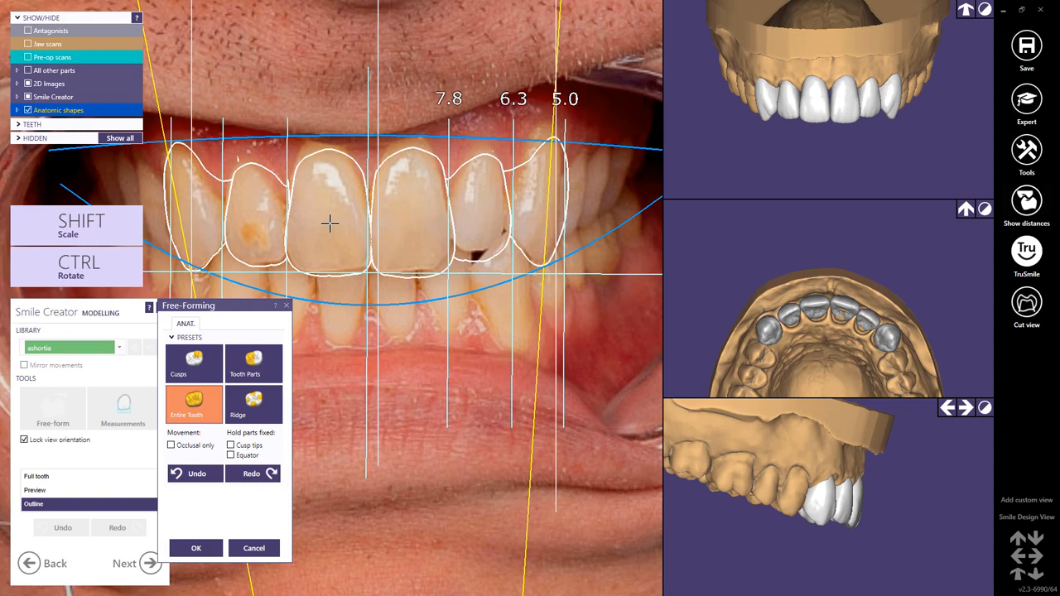
{"action": "left_click", "coordinate": [195, 549]}
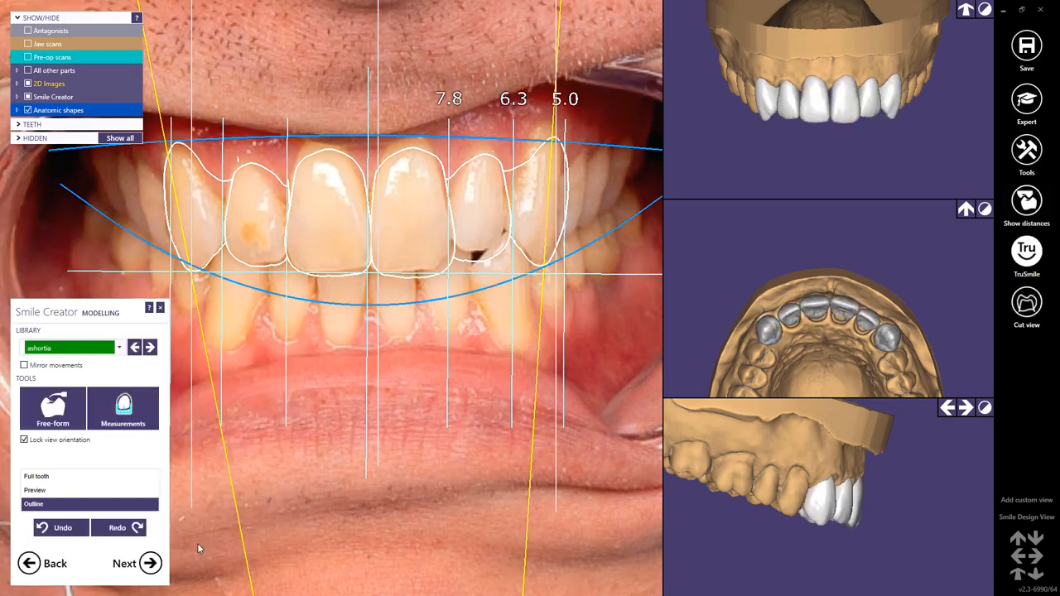
Step: Show the tooth measurements for the whole six-tooth group, check a central incisor's dimensions, and hide them again
{"action": "left_click", "coordinate": [122, 407]}
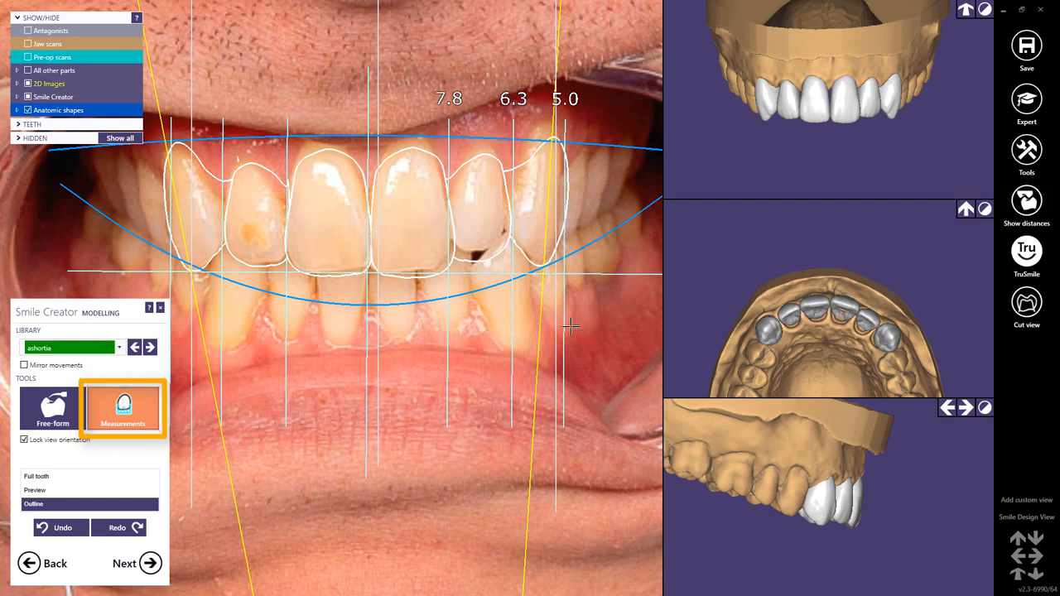
{"action": "left_click_drag", "start_coordinate": [571, 328], "coordinate": [162, 123]}
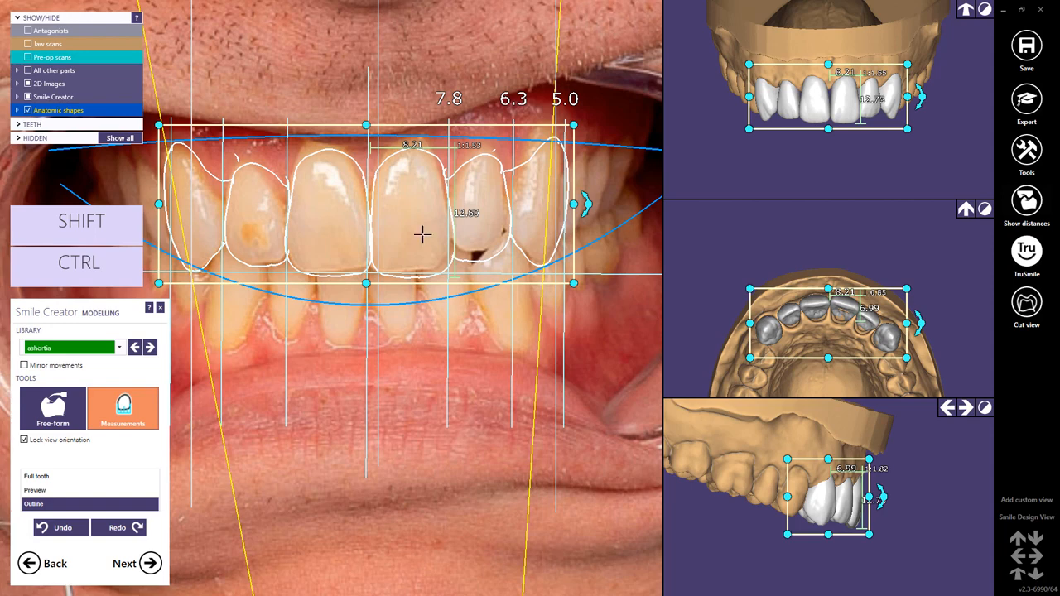
{"action": "left_click", "coordinate": [256, 355]}
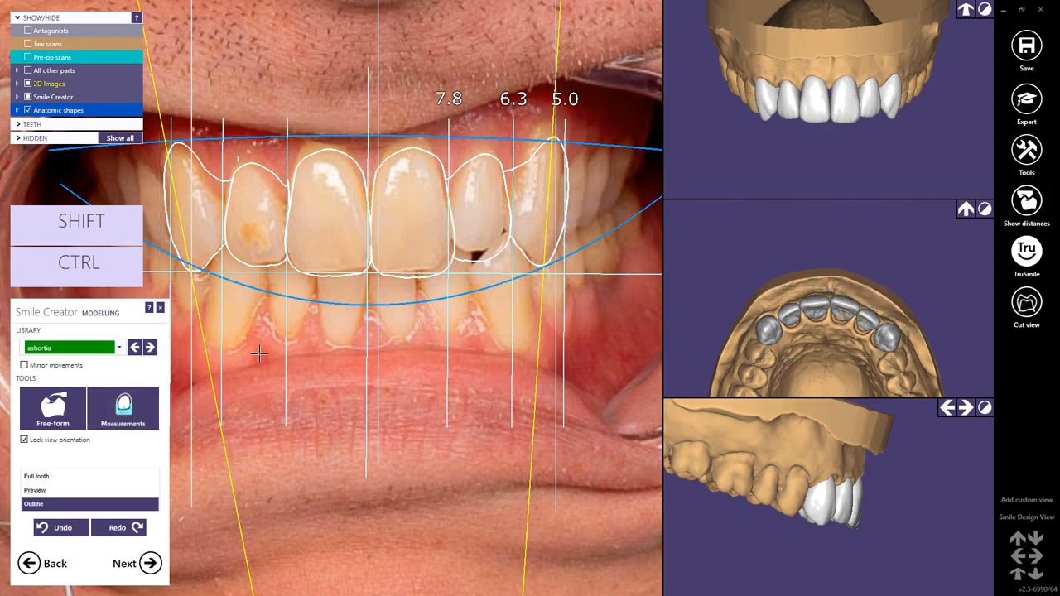
Step: Preview the teeth over a semi-transparent patient_smile.jpg and free-form the central incisors with Entire Tooth and Cusps, accepting the shape
{"action": "left_click", "coordinate": [36, 491]}
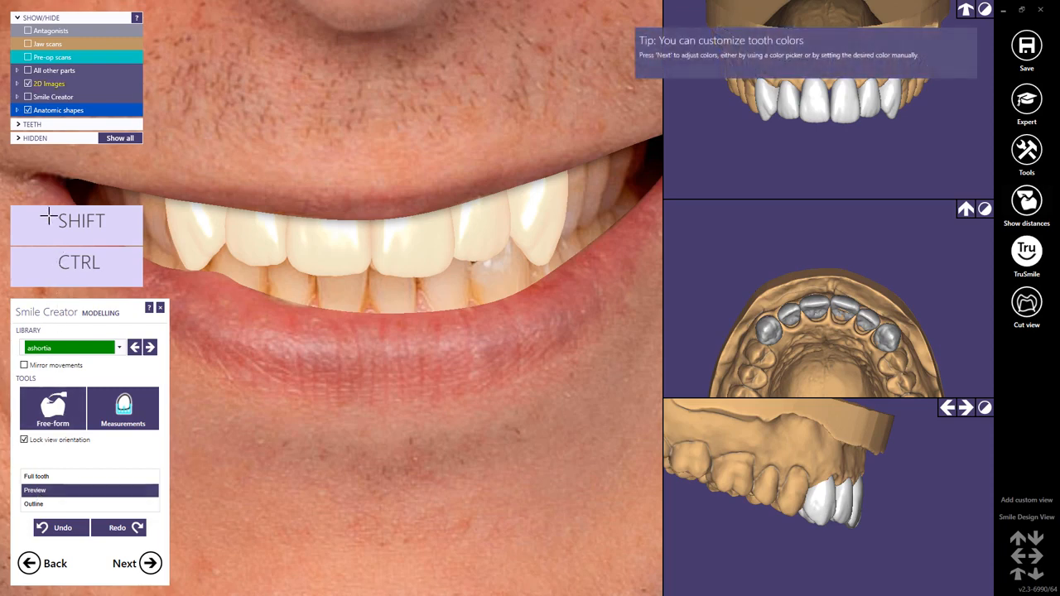
{"action": "left_click", "coordinate": [17, 84]}
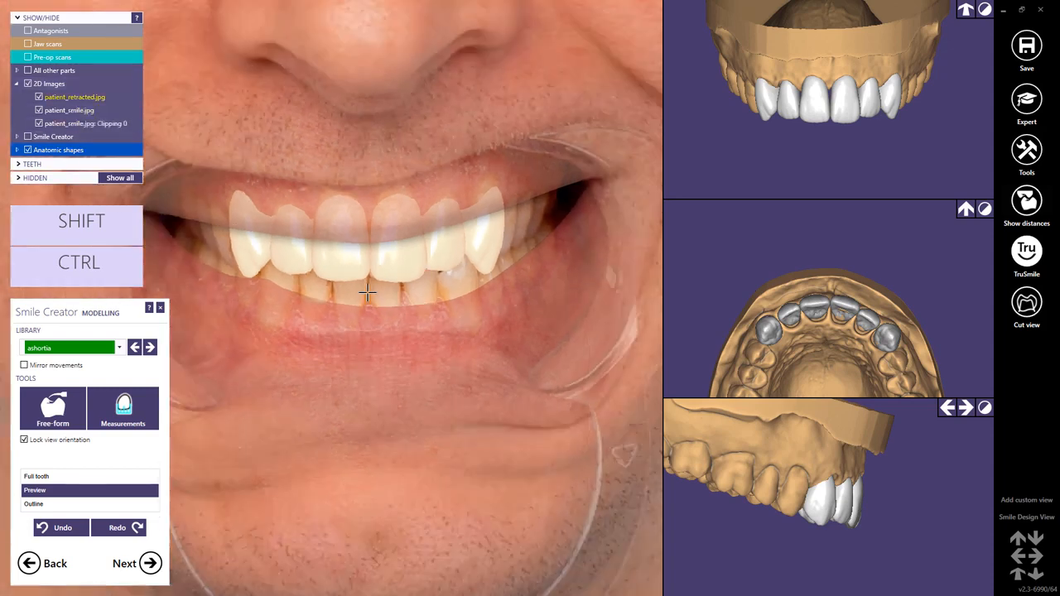
{"action": "left_click", "coordinate": [106, 402]}
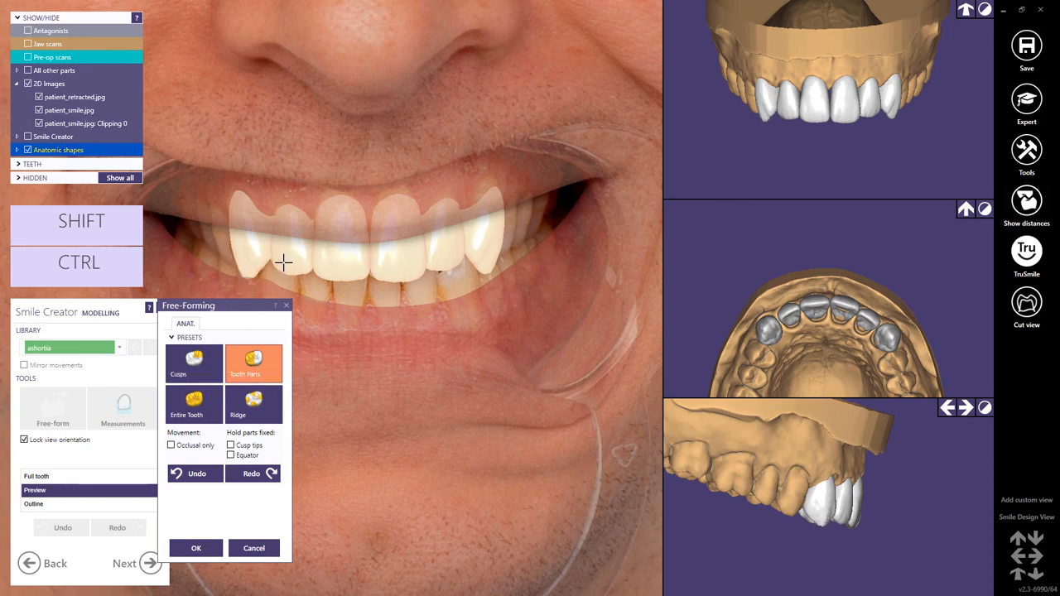
{"action": "left_click", "coordinate": [194, 404]}
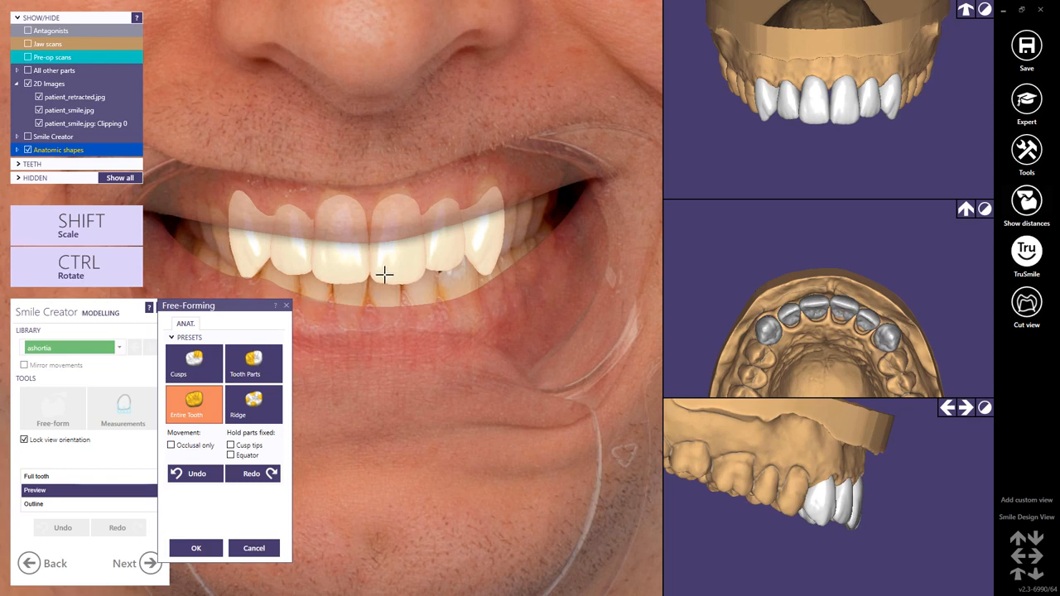
{"action": "key", "text": "1"}
{"action": "scroll", "coordinate": [373, 278], "scroll_direction": "up", "scroll_amount": 3}
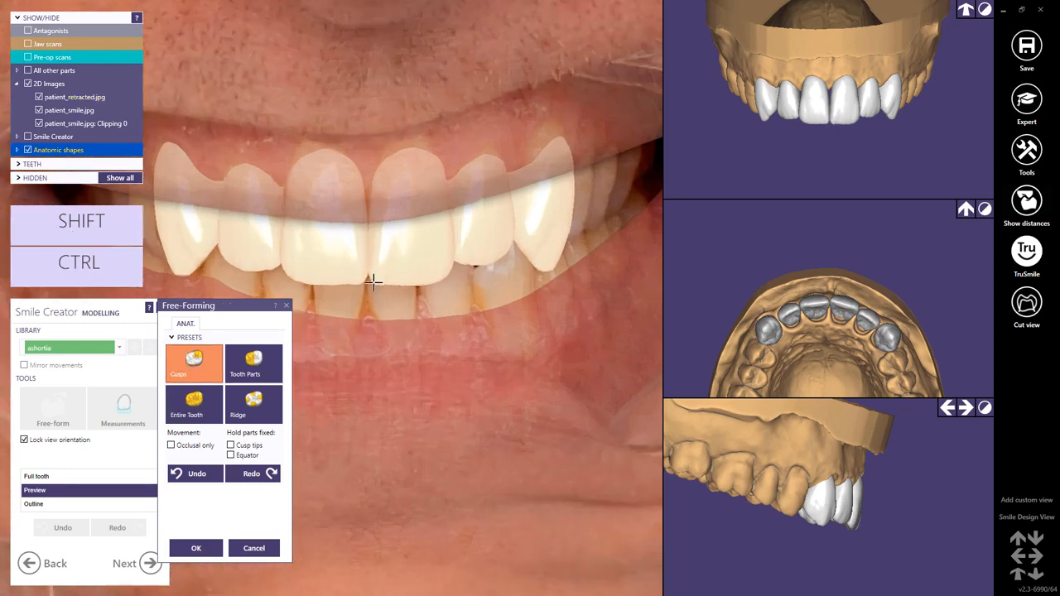
{"action": "left_click", "coordinate": [197, 548]}
Step: Compare the Full tooth and Preview displays, keep Preview, and restore patient_smile.jpg to full opacity
{"action": "left_click", "coordinate": [61, 477]}
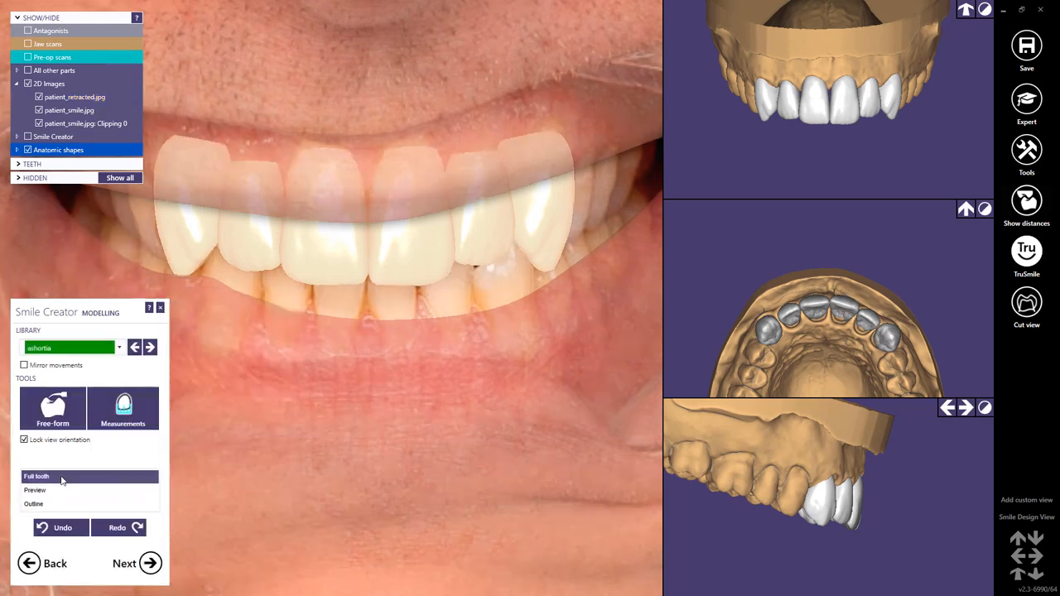
{"action": "left_click", "coordinate": [55, 492]}
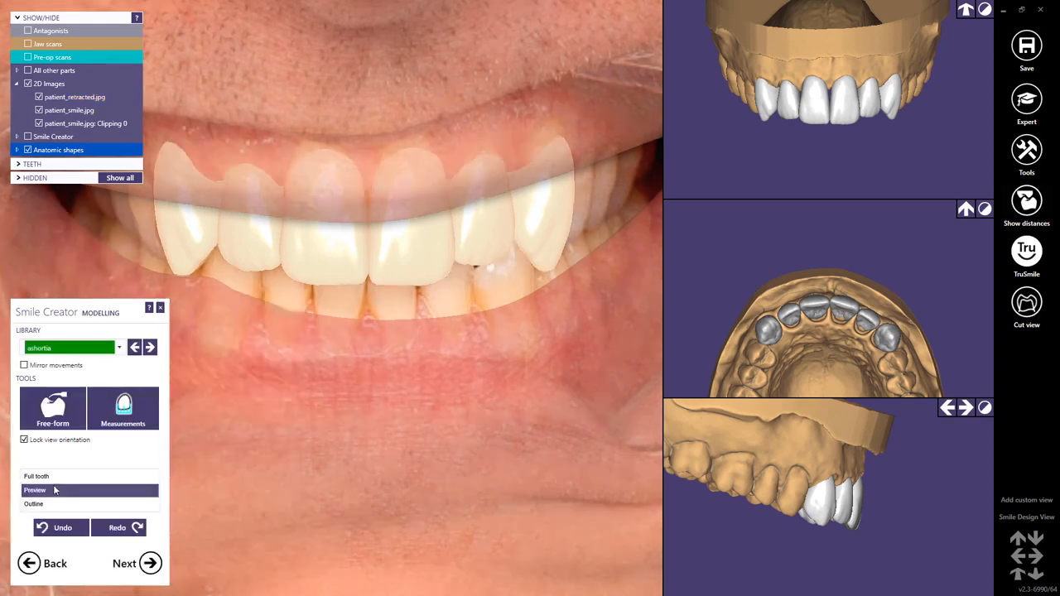
{"action": "left_click", "coordinate": [56, 478]}
{"action": "left_click", "coordinate": [55, 492]}
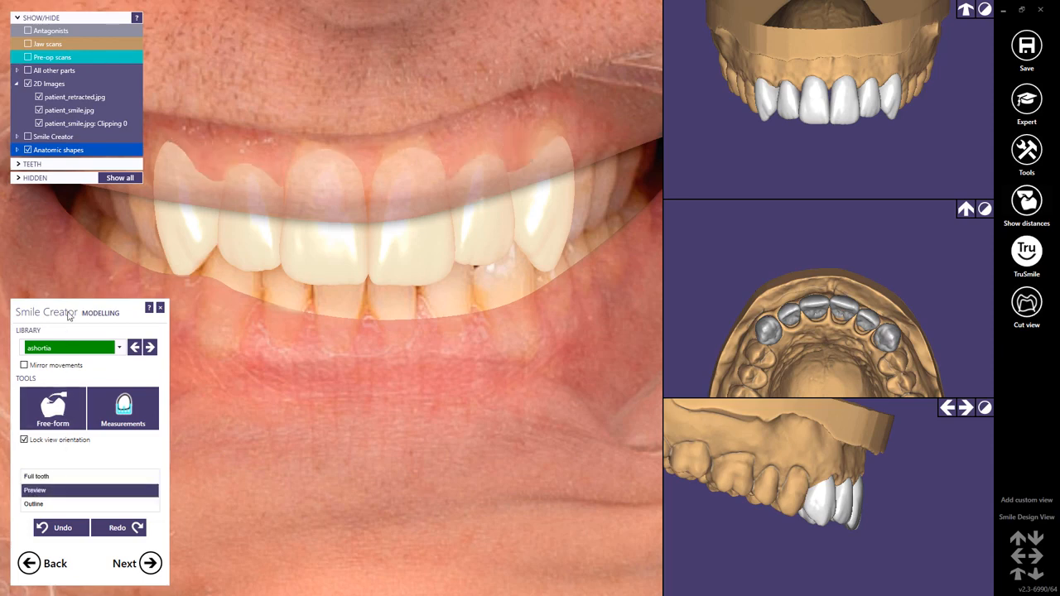
{"action": "left_click", "coordinate": [70, 110]}
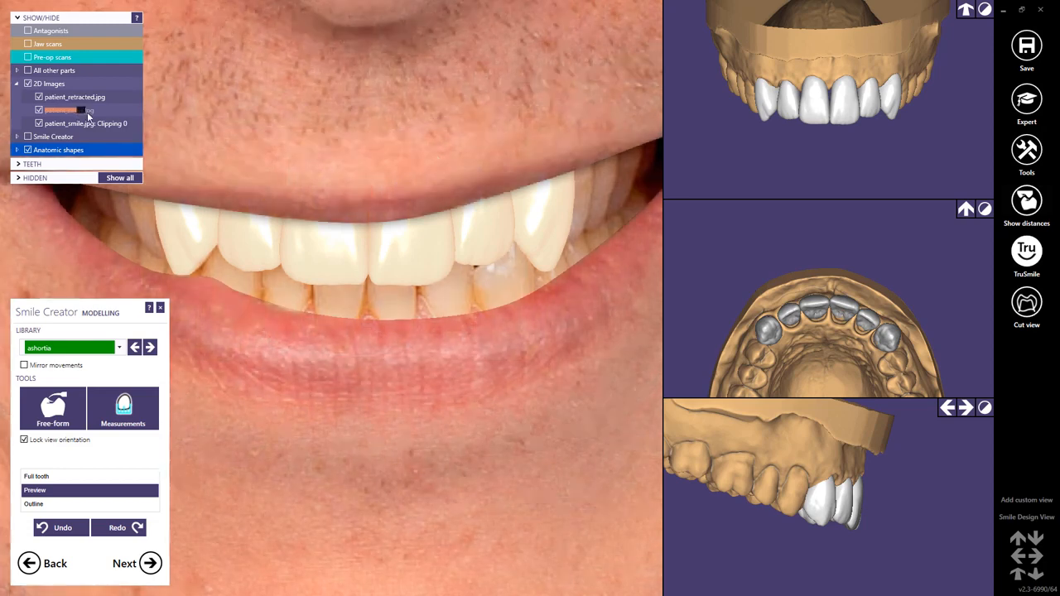
{"action": "scroll", "coordinate": [361, 313], "scroll_direction": "down", "scroll_amount": 3}
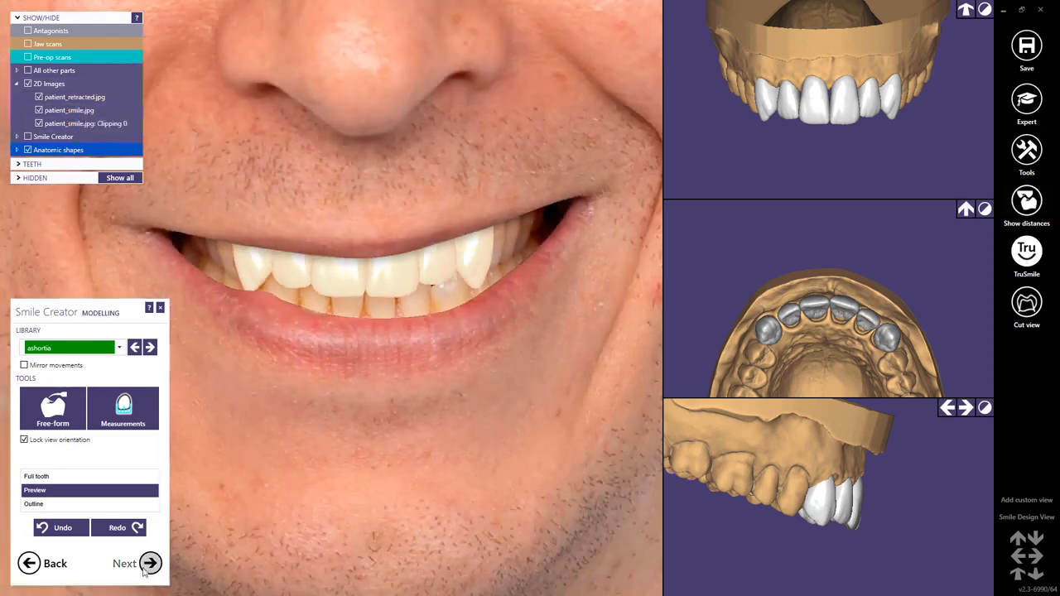
Step: Proceed to the color preview, try standard presets including B3, D2 and D3, and reduce the color tuning to match the photo
{"action": "left_click", "coordinate": [149, 563]}
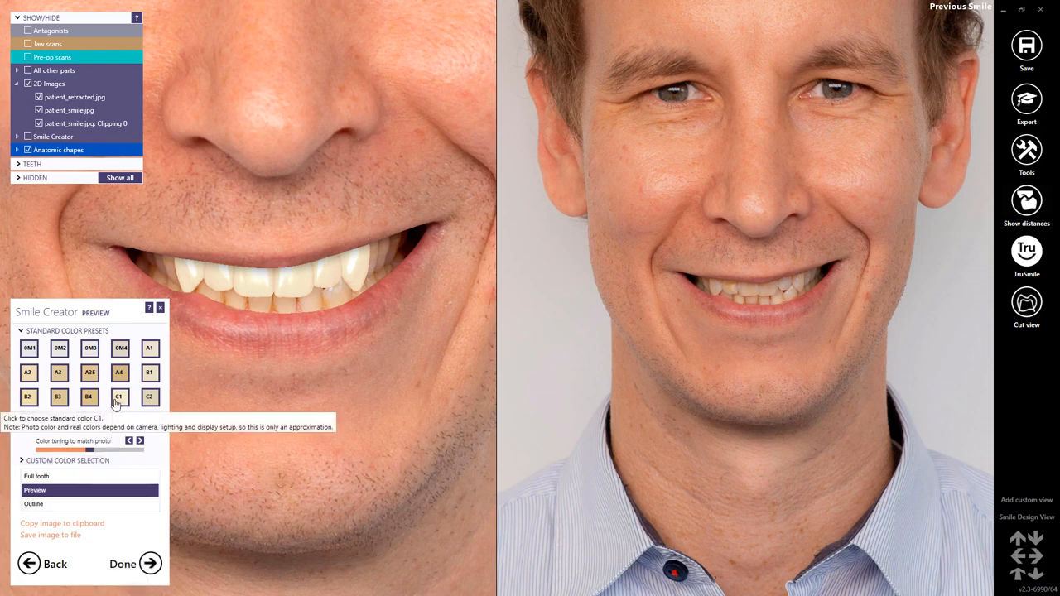
{"action": "left_click", "coordinate": [58, 397]}
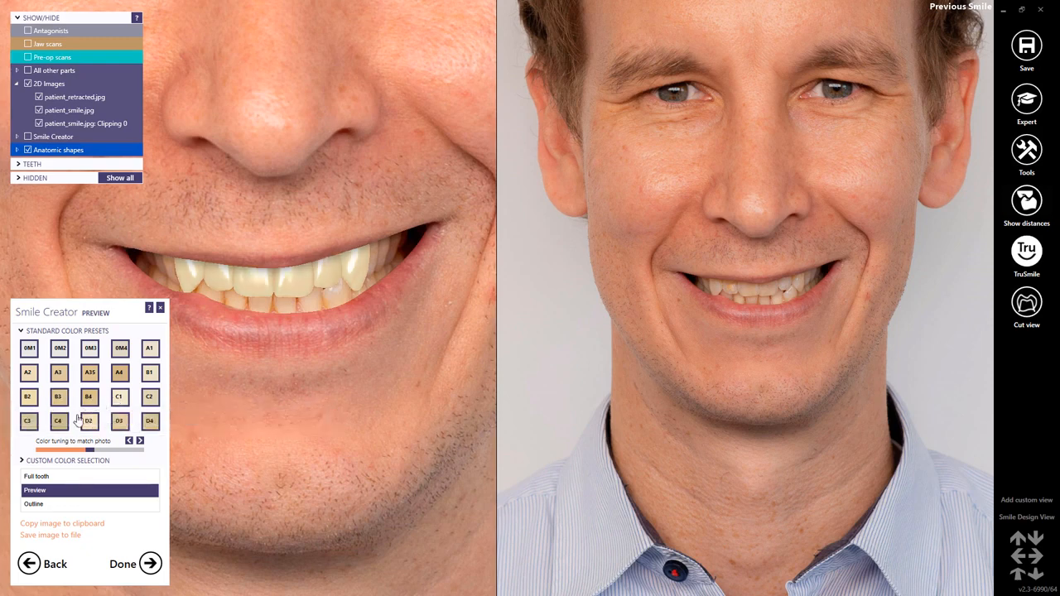
{"action": "left_click", "coordinate": [86, 423]}
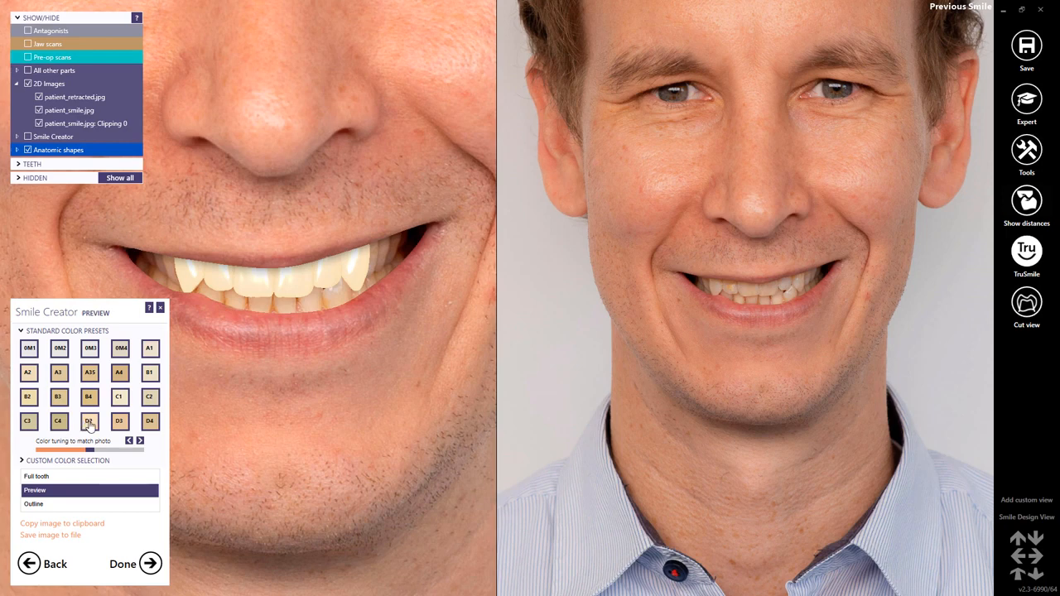
{"action": "left_click", "coordinate": [117, 423]}
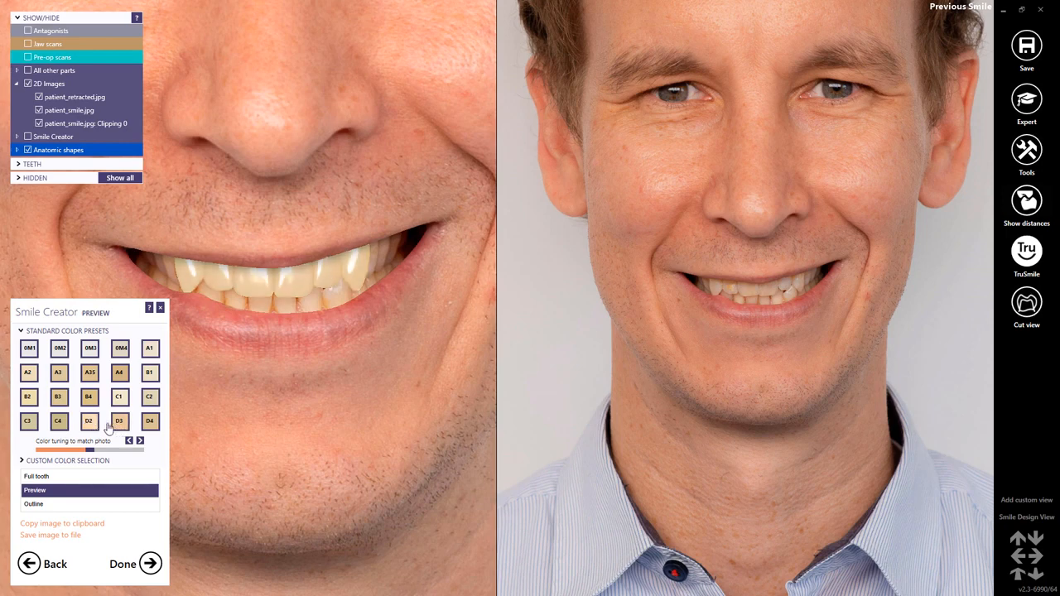
{"action": "left_click", "coordinate": [100, 424]}
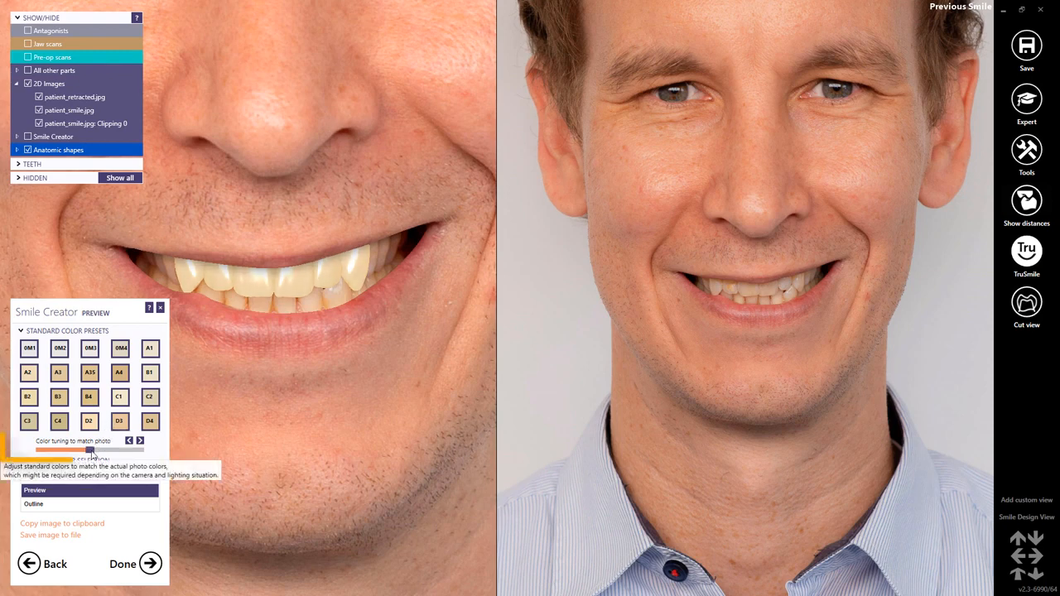
{"action": "mouse_move", "coordinate": [85, 451]}
{"action": "left_mouse_down"}
{"action": "mouse_move", "coordinate": [71, 452]}
{"action": "mouse_move", "coordinate": [106, 453]}
{"action": "mouse_move", "coordinate": [79, 453]}
{"action": "left_mouse_up"}
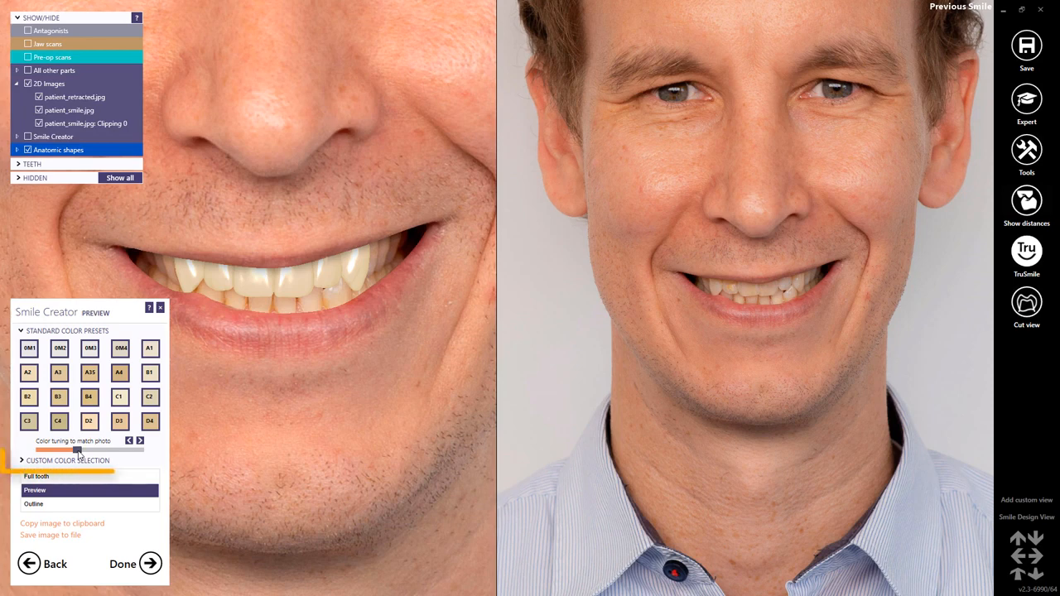
Step: Use custom color selection to sample the tooth base color from a lower tooth in the smile photo
{"action": "left_click", "coordinate": [77, 461]}
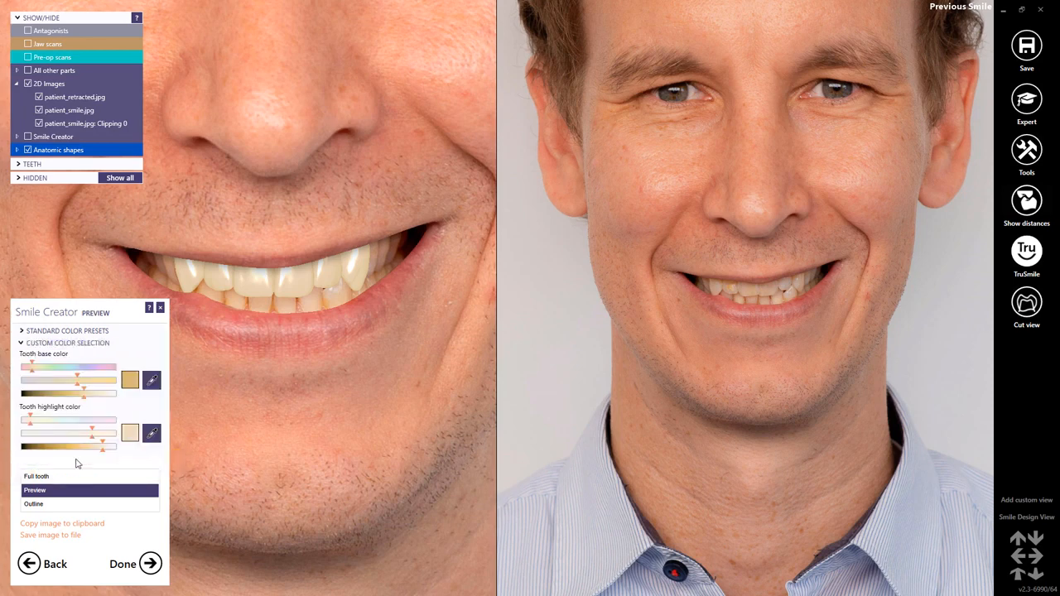
{"action": "left_click", "coordinate": [151, 378]}
{"action": "left_click", "coordinate": [308, 308]}
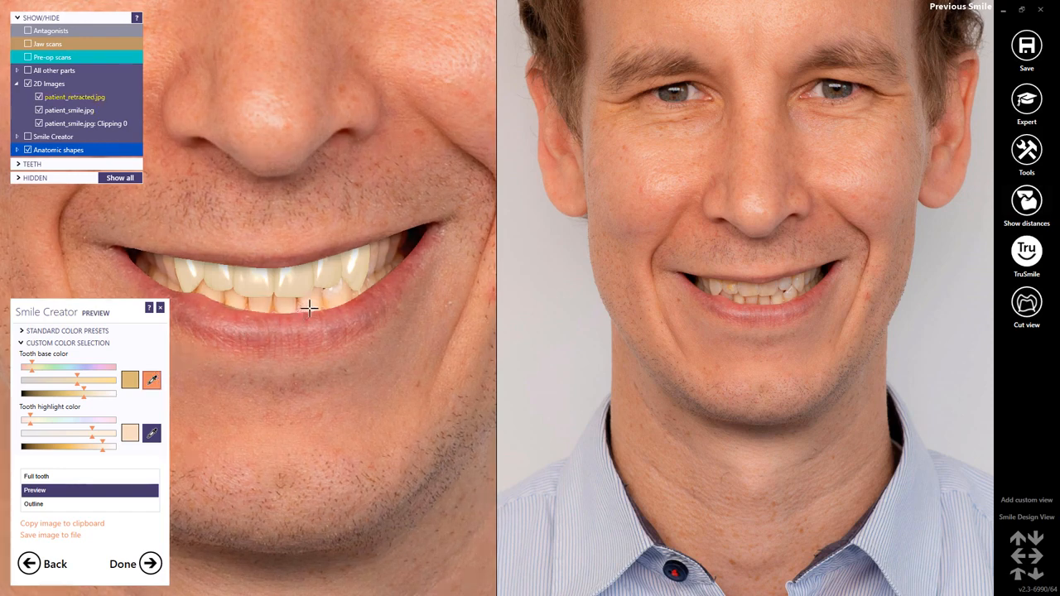
{"action": "left_click", "coordinate": [323, 302]}
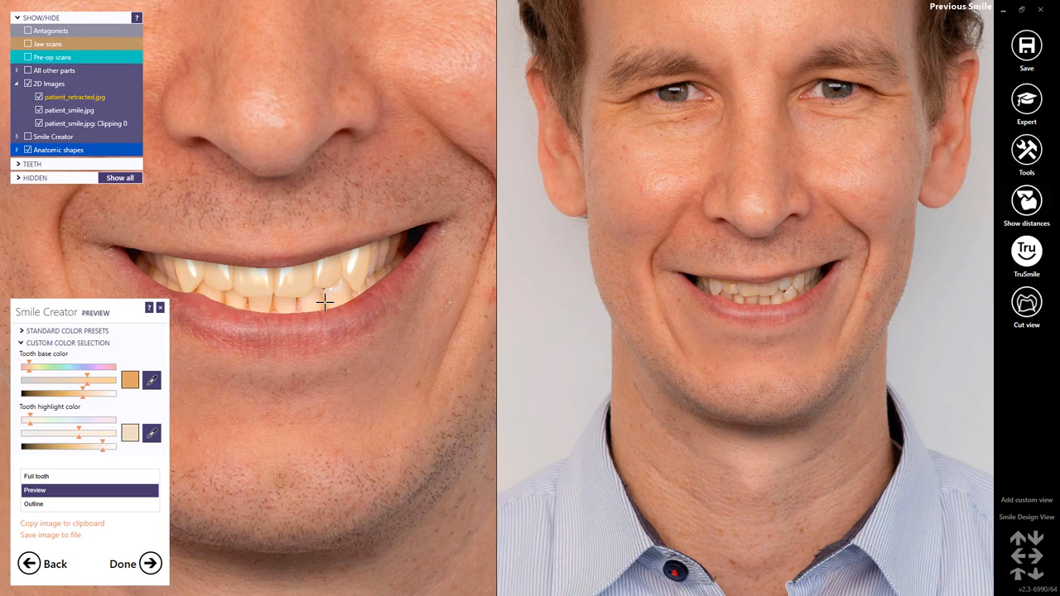
{"action": "left_click", "coordinate": [319, 303]}
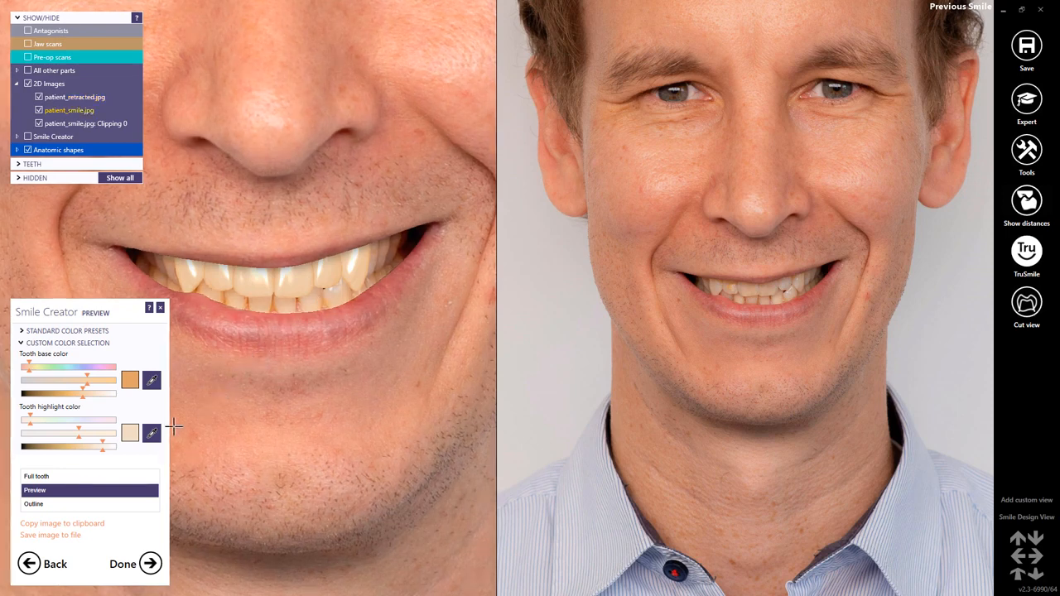
Step: Sample the tooth highlight color from a tooth in the Previous Smile photo, raise its saturation, and slightly lower its brightness
{"action": "left_click", "coordinate": [152, 434]}
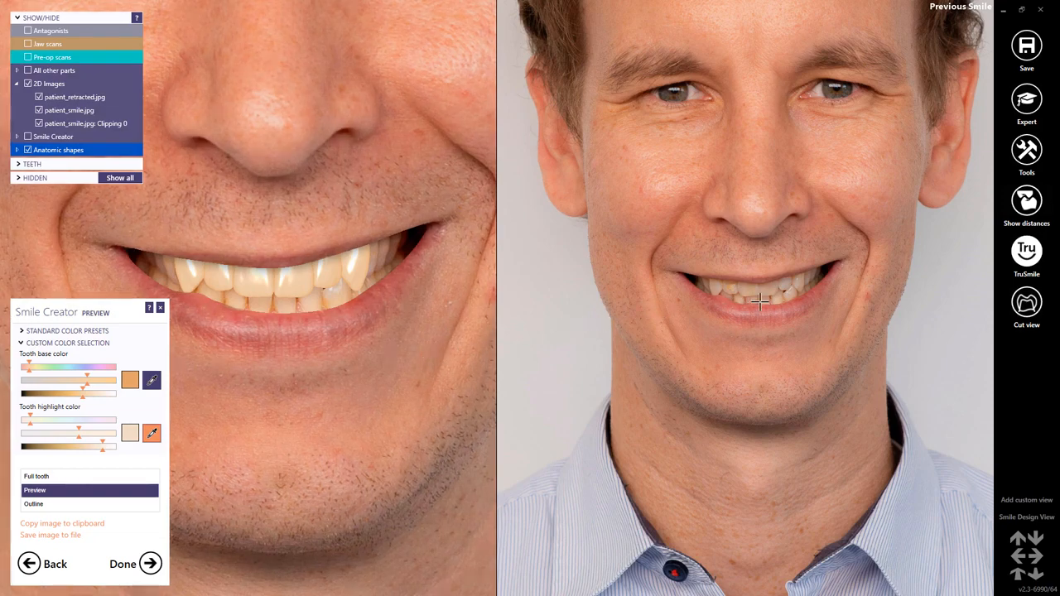
{"action": "scroll", "coordinate": [760, 302], "scroll_direction": "up", "scroll_amount": 3}
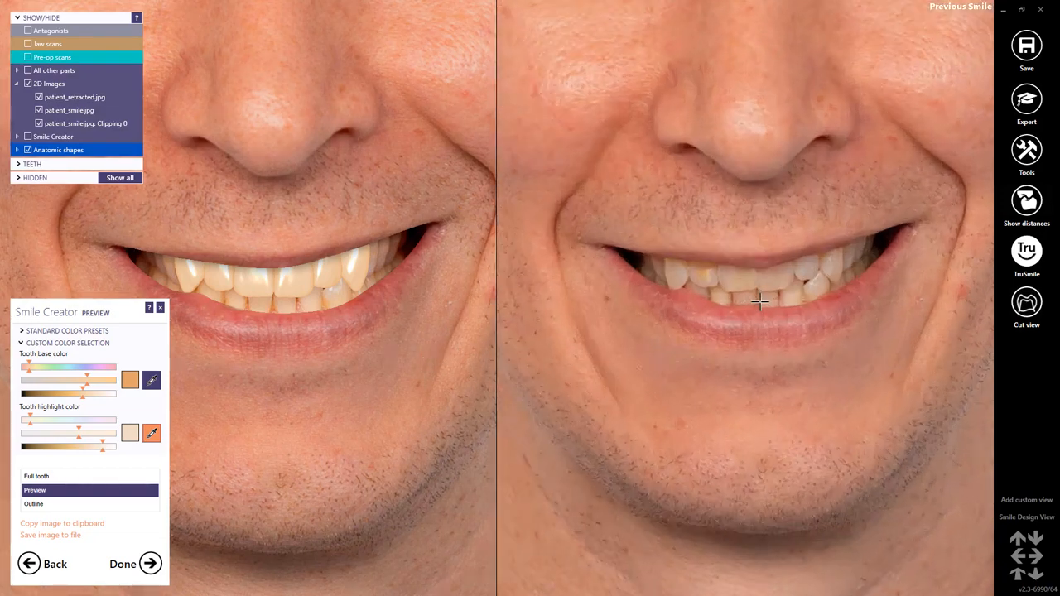
{"action": "left_click", "coordinate": [810, 284]}
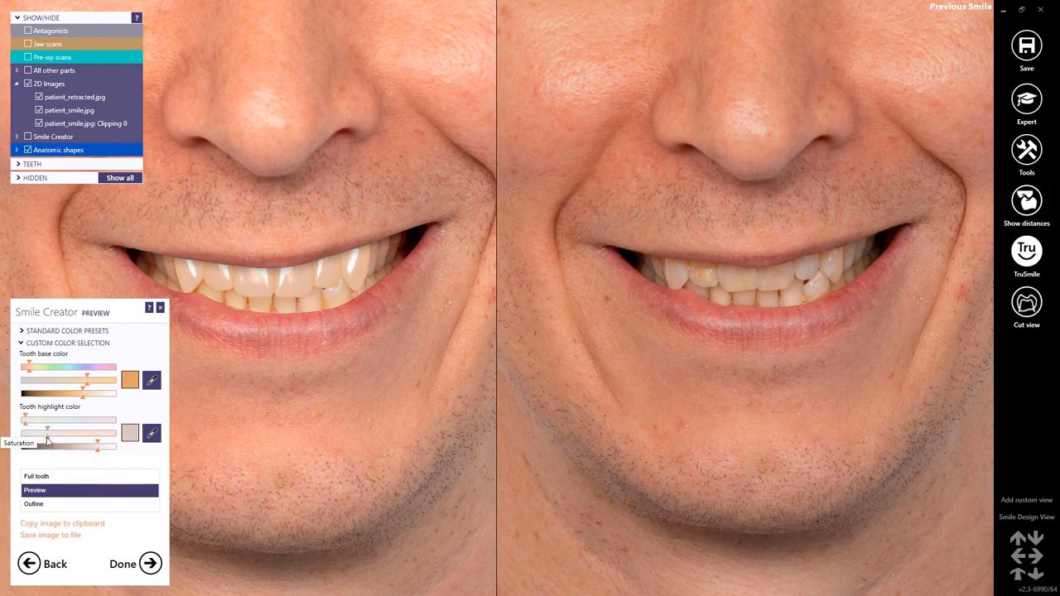
{"action": "left_click_drag", "start_coordinate": [47, 438], "coordinate": [93, 460]}
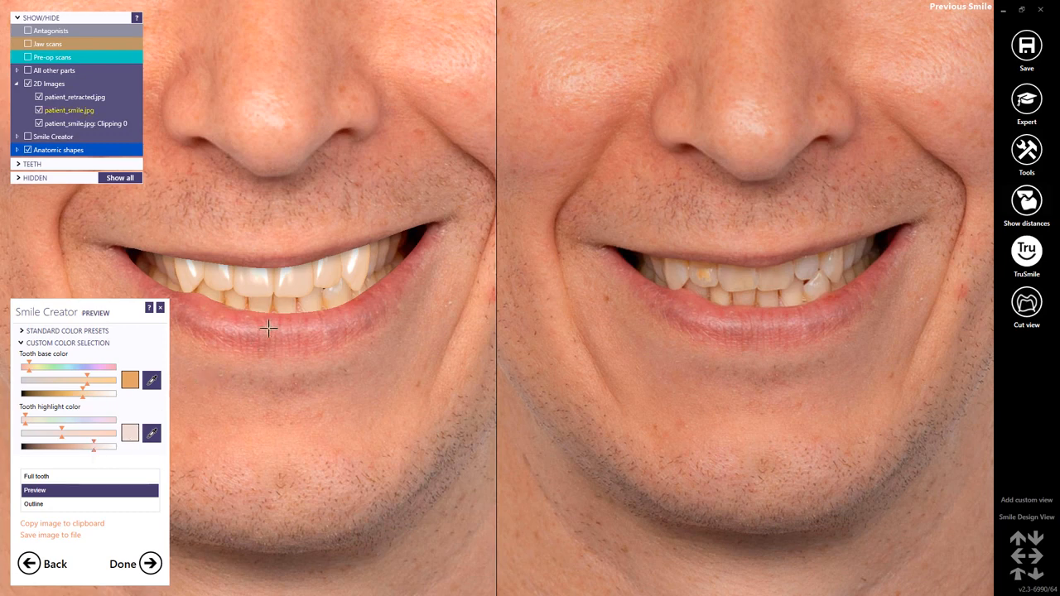
Step: Compare the new smile with the previous smile using Magic Lantern, with its Moving option switched off
{"action": "scroll", "coordinate": [268, 329], "scroll_direction": "down", "scroll_amount": 5}
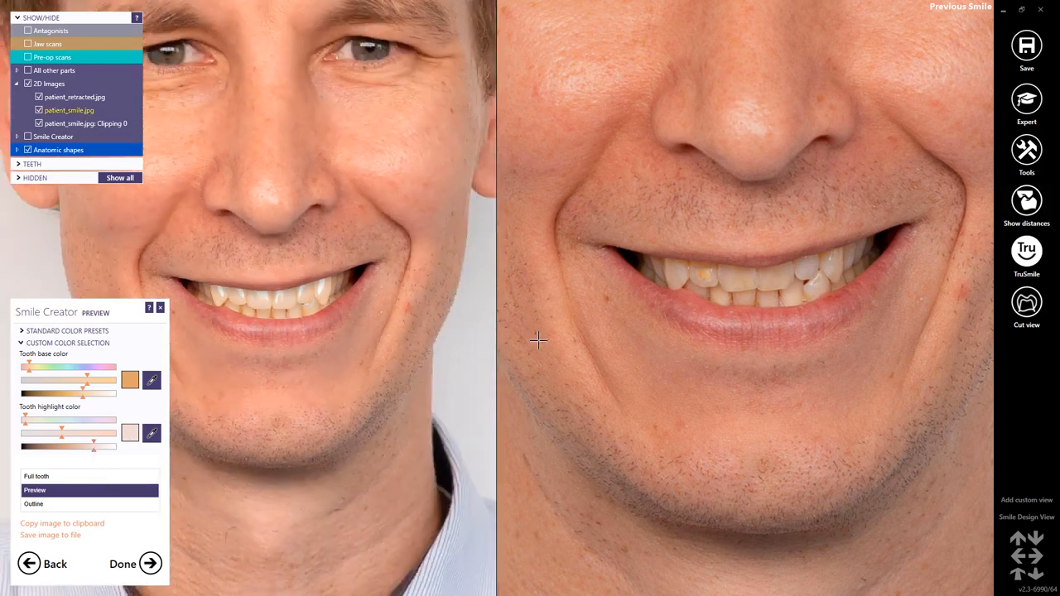
{"action": "scroll", "coordinate": [754, 325], "scroll_direction": "down", "scroll_amount": 2}
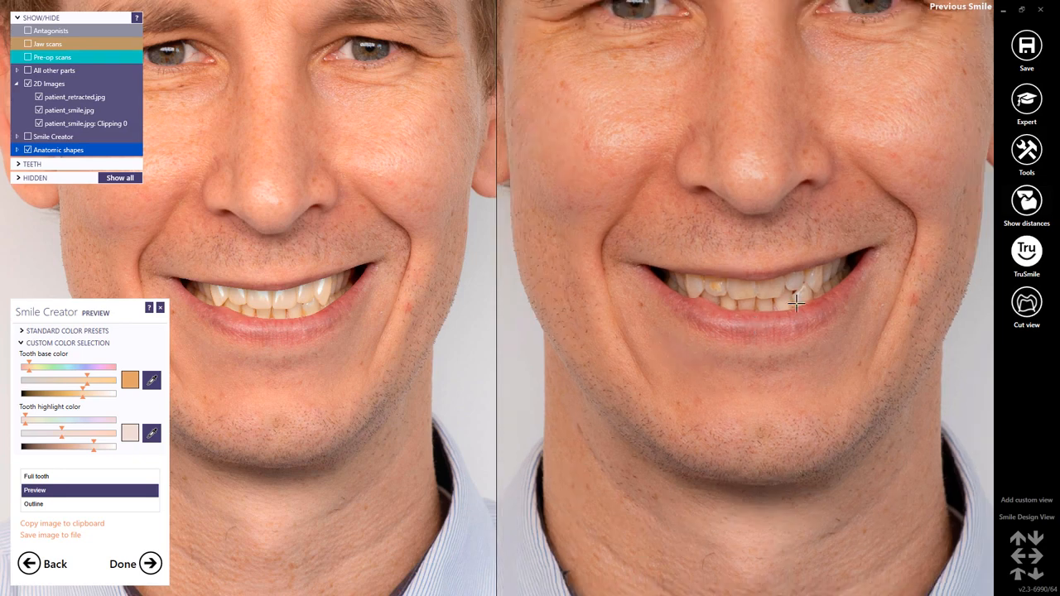
{"action": "left_click", "coordinate": [1027, 151]}
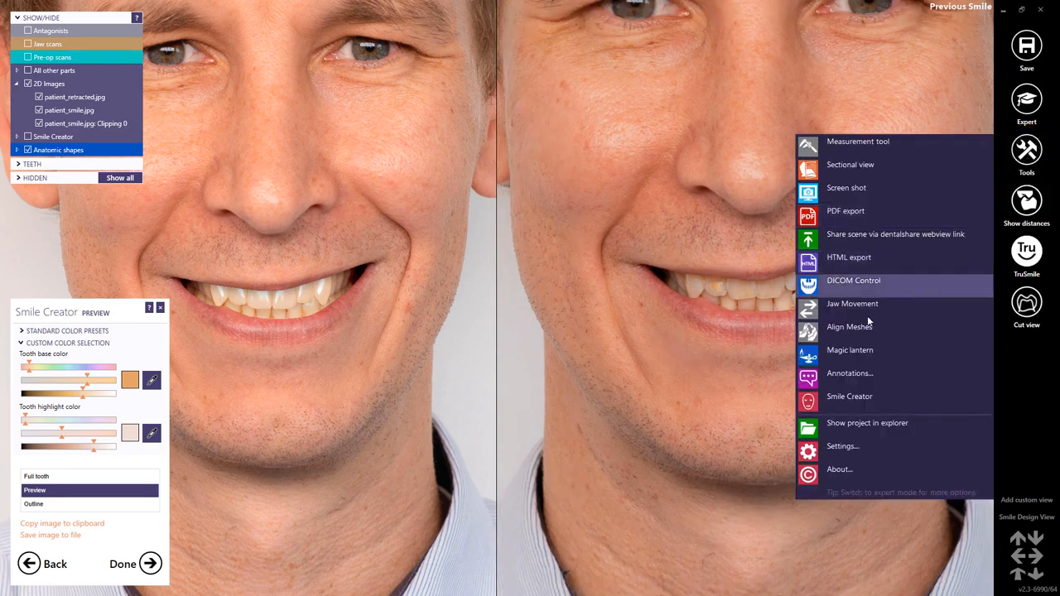
{"action": "left_click", "coordinate": [848, 349]}
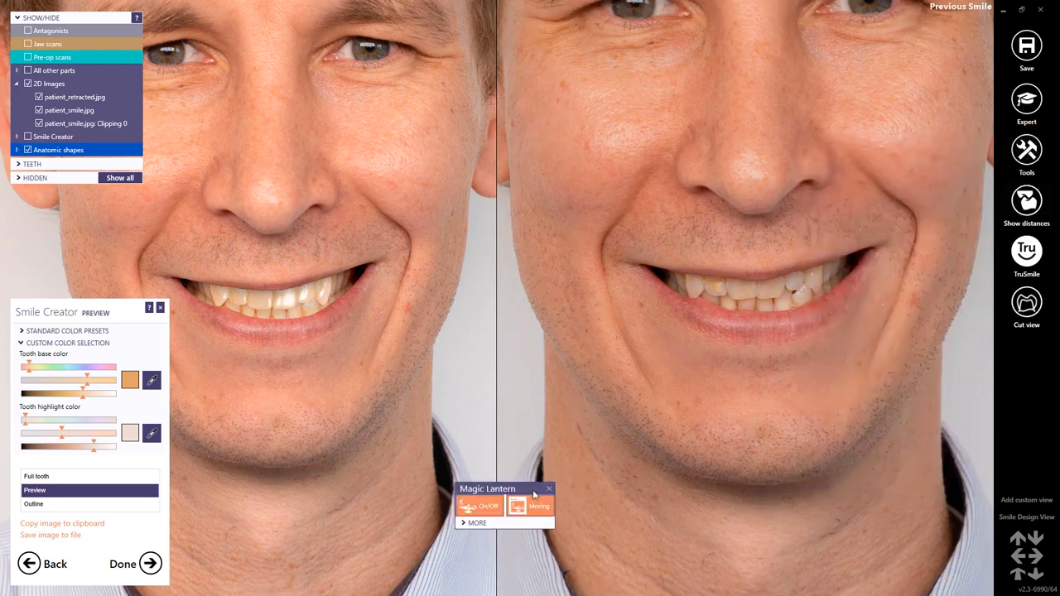
{"action": "mouse_move", "coordinate": [534, 494]}
{"action": "left_mouse_down"}
{"action": "mouse_move", "coordinate": [418, 218]}
{"action": "mouse_move", "coordinate": [290, 209]}
{"action": "mouse_move", "coordinate": [185, 289]}
{"action": "mouse_move", "coordinate": [202, 334]}
{"action": "mouse_move", "coordinate": [281, 362]}
{"action": "mouse_move", "coordinate": [397, 359]}
{"action": "mouse_move", "coordinate": [460, 352]}
{"action": "mouse_move", "coordinate": [472, 258]}
{"action": "mouse_move", "coordinate": [325, 217]}
{"action": "mouse_move", "coordinate": [301, 241]}
{"action": "mouse_move", "coordinate": [464, 293]}
{"action": "mouse_move", "coordinate": [532, 420]}
{"action": "mouse_move", "coordinate": [538, 491]}
{"action": "left_mouse_up"}
{"action": "left_click", "coordinate": [303, 251]}
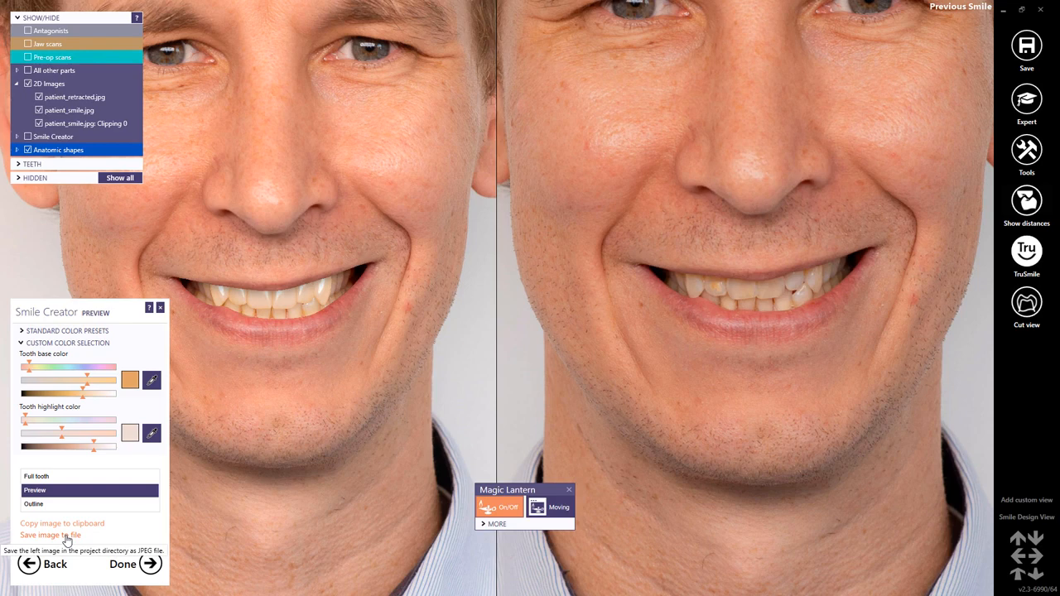
Step: Finish Smile Creator, close Magic Lantern, and show the anatomic shapes on the prepared jaw scan in the frontal view
{"action": "left_click", "coordinate": [150, 565]}
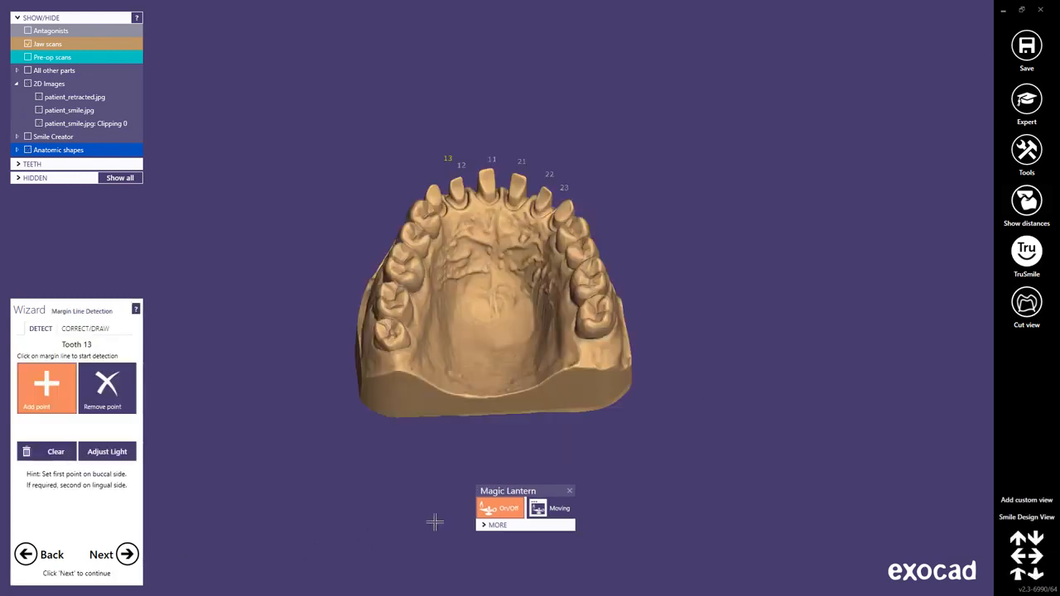
{"action": "left_click", "coordinate": [568, 491]}
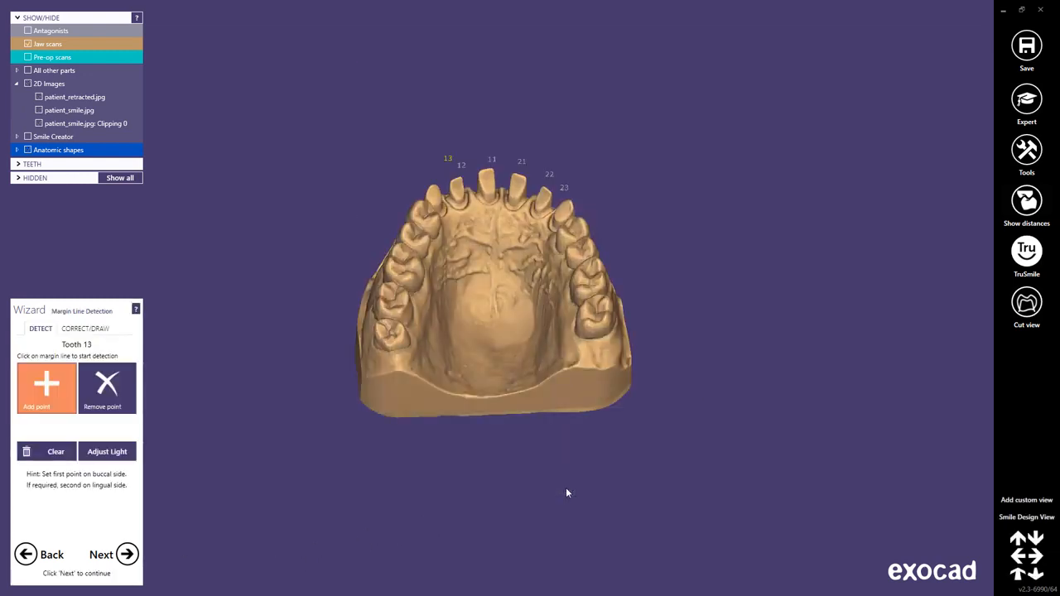
{"action": "left_click", "coordinate": [1017, 575]}
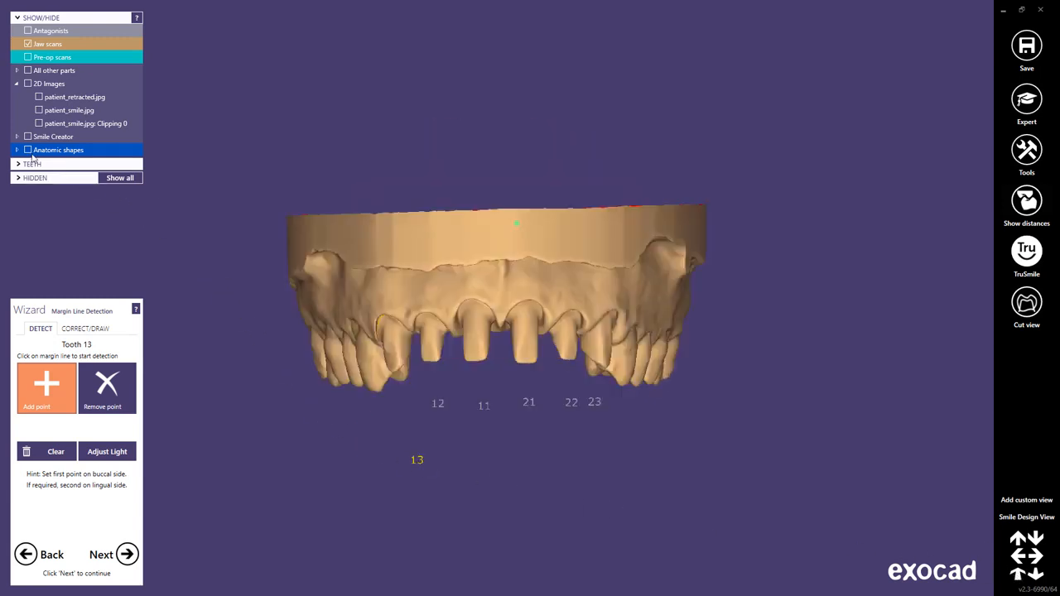
{"action": "left_click", "coordinate": [28, 149]}
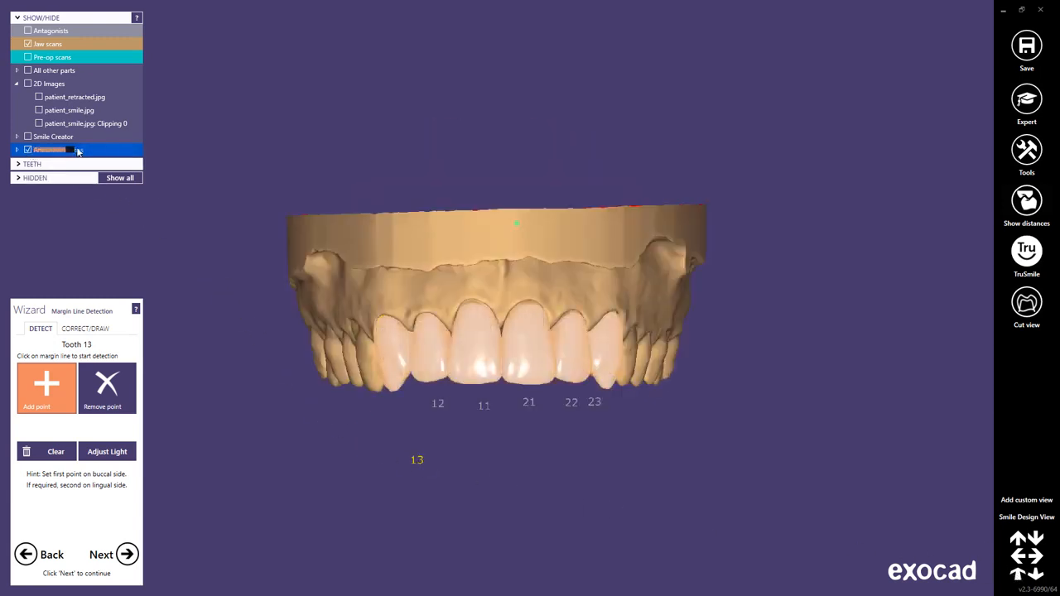